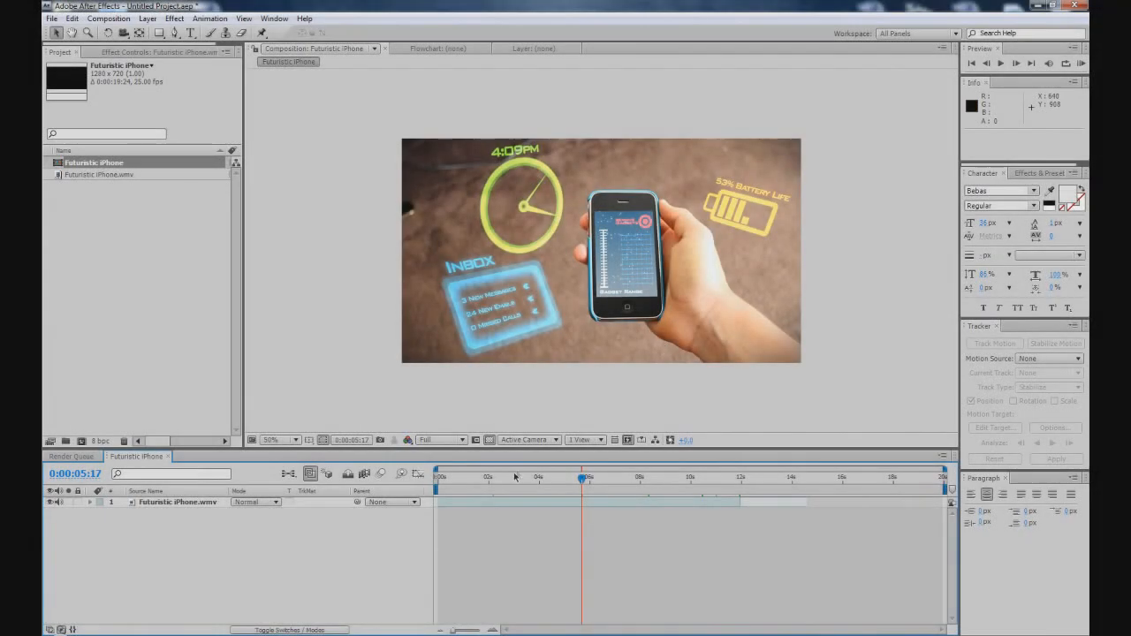
Examine the phone footage at several points between its start and about 7 seconds
{"action": "left_click", "coordinate": [512, 479]}
{"action": "left_click", "coordinate": [488, 479]}
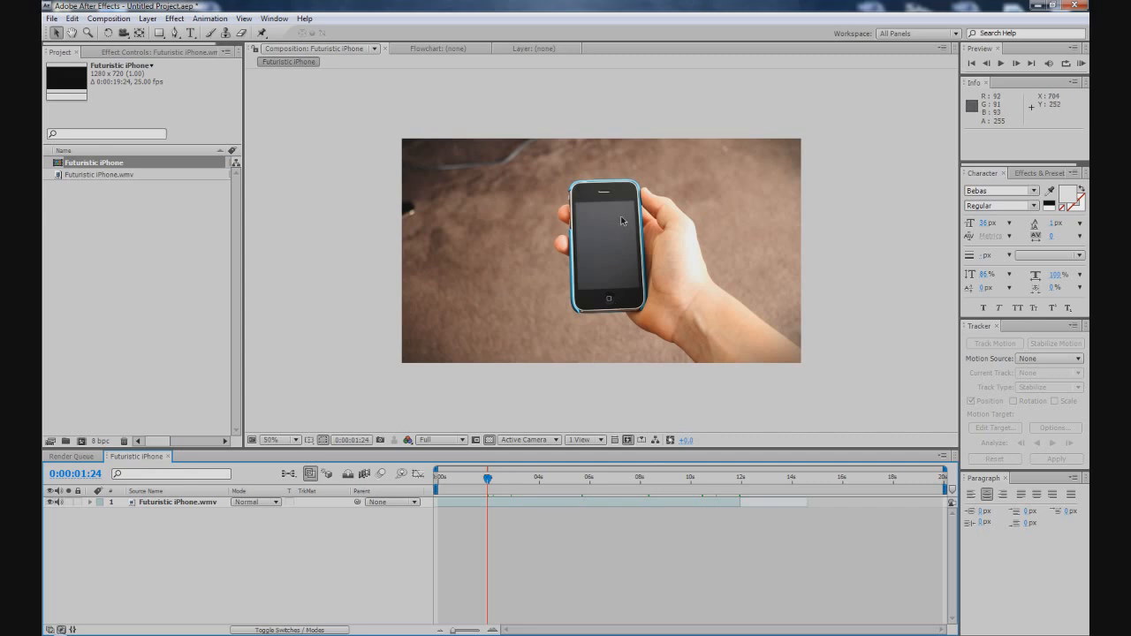
{"action": "scroll", "coordinate": [623, 221], "scroll_direction": "up", "scroll_amount": 1}
{"action": "scroll", "coordinate": [684, 253], "scroll_direction": "down", "scroll_amount": 1}
{"action": "left_click", "coordinate": [624, 481]}
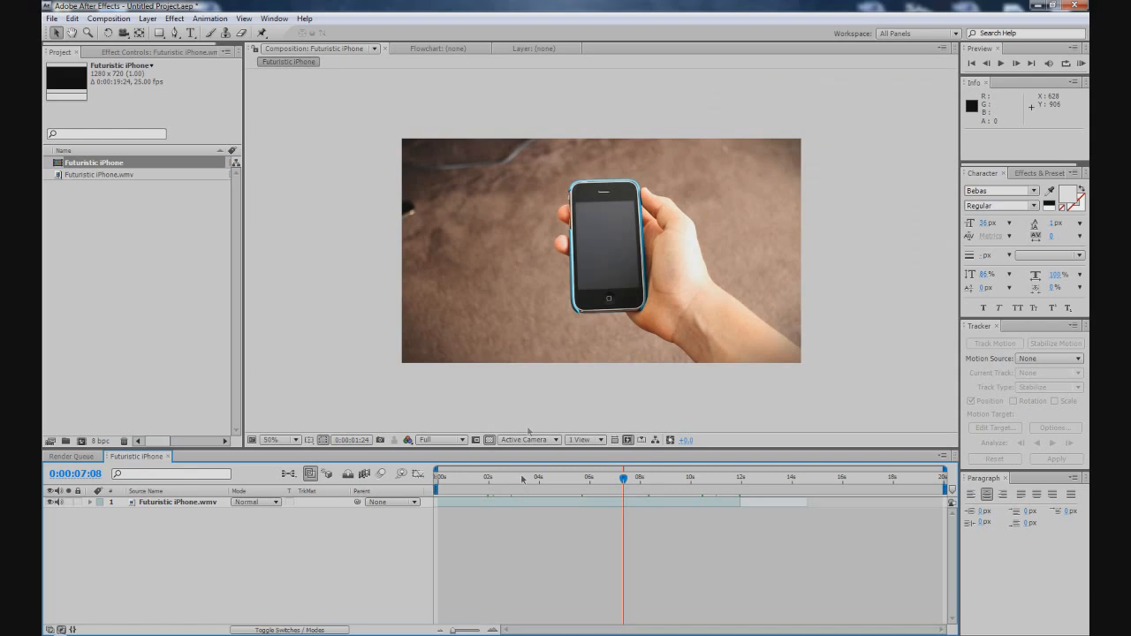
{"action": "key", "text": "Home"}
{"action": "left_click", "coordinate": [509, 481]}
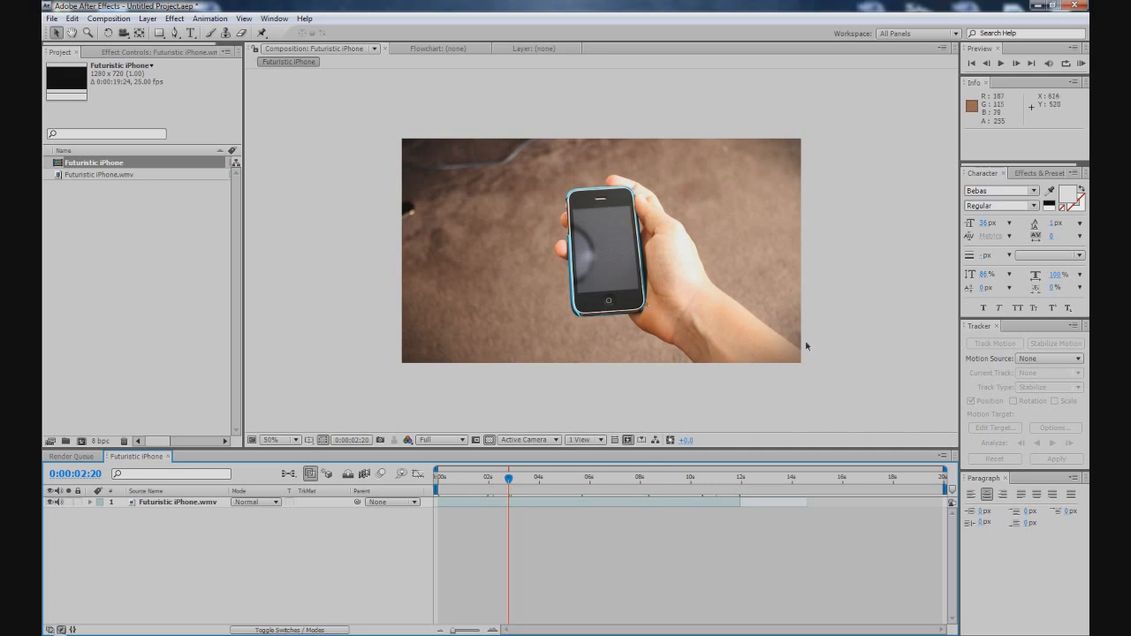
Open the Futuristic iPhone.wmv layer in its own viewer and check that the motion tracking controls are enabled
{"action": "left_click", "coordinate": [982, 336]}
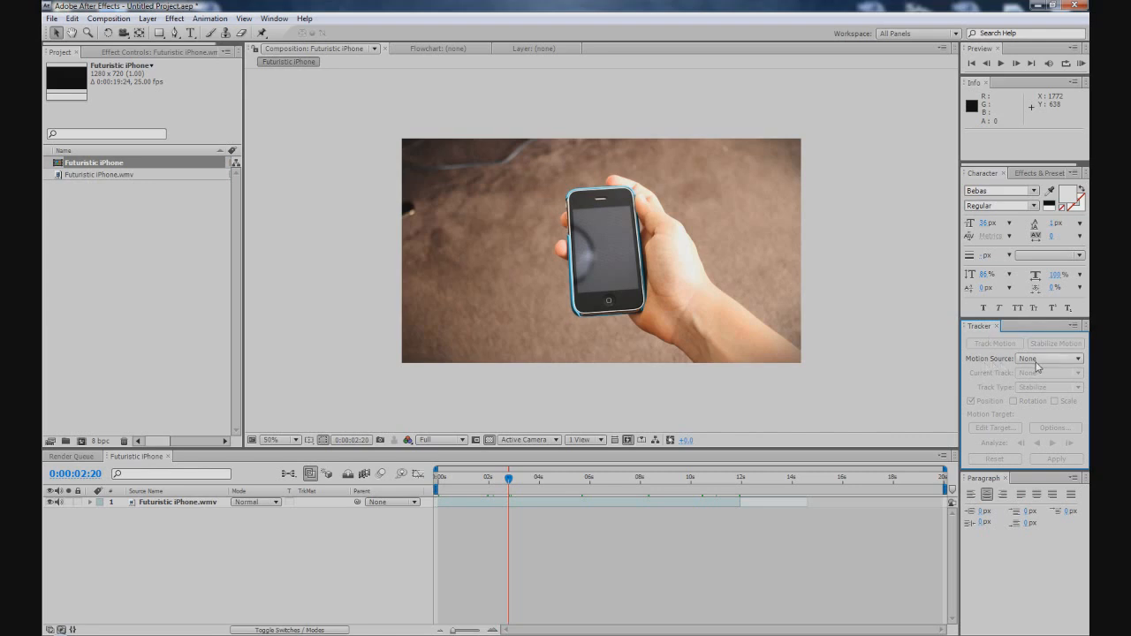
{"action": "double_click", "coordinate": [159, 503]}
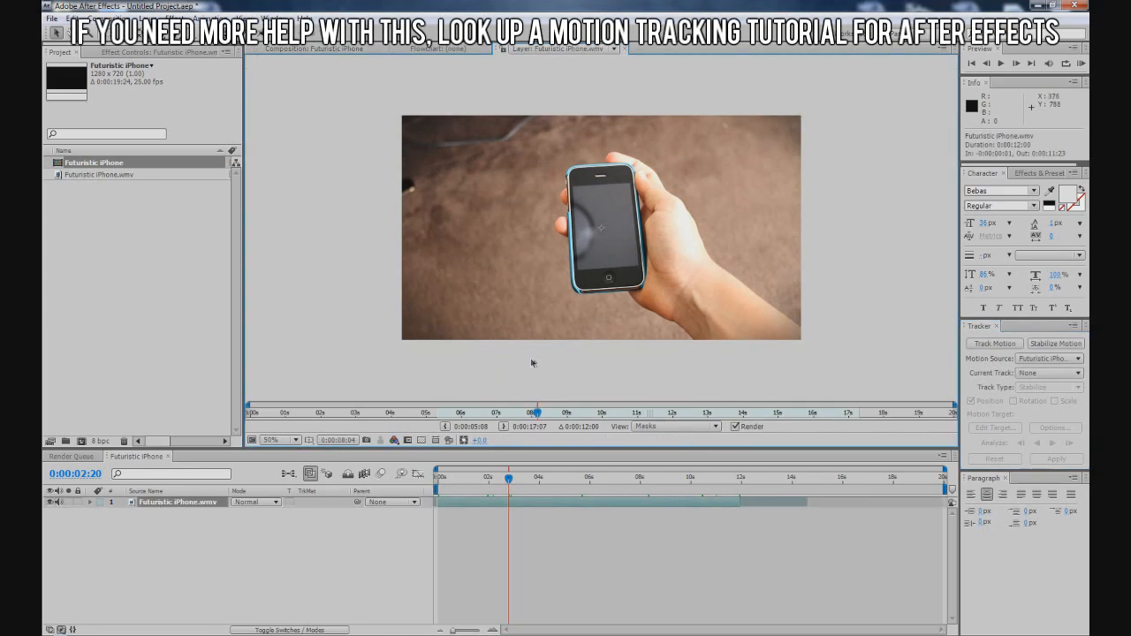
{"action": "left_click", "coordinate": [986, 328]}
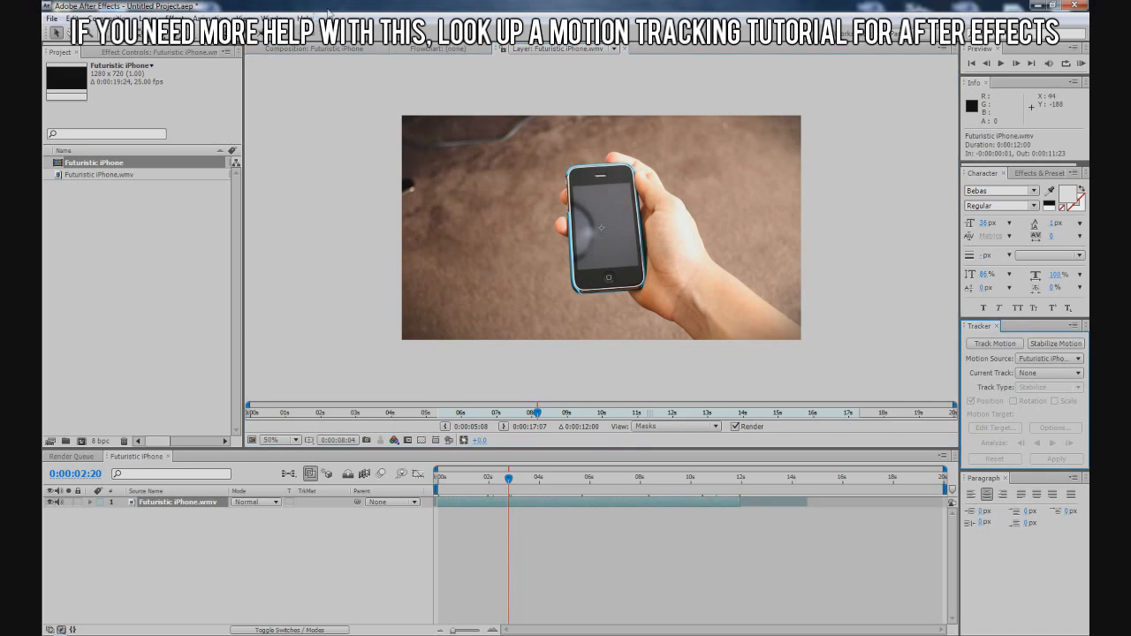
{"action": "left_click", "coordinate": [272, 17]}
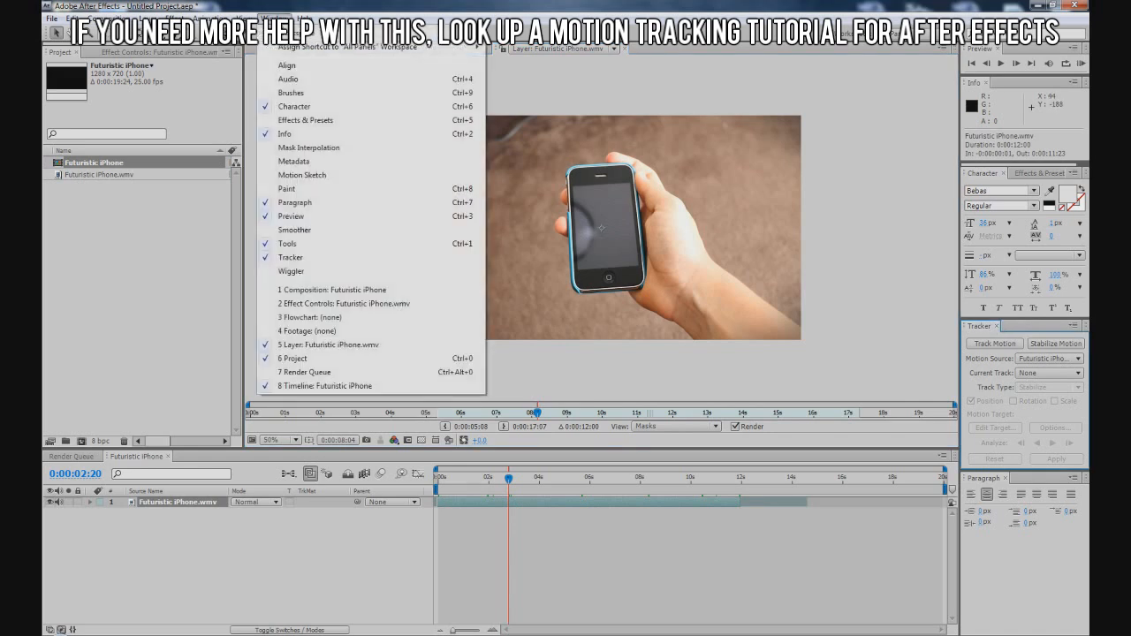
{"action": "left_click", "coordinate": [342, 260]}
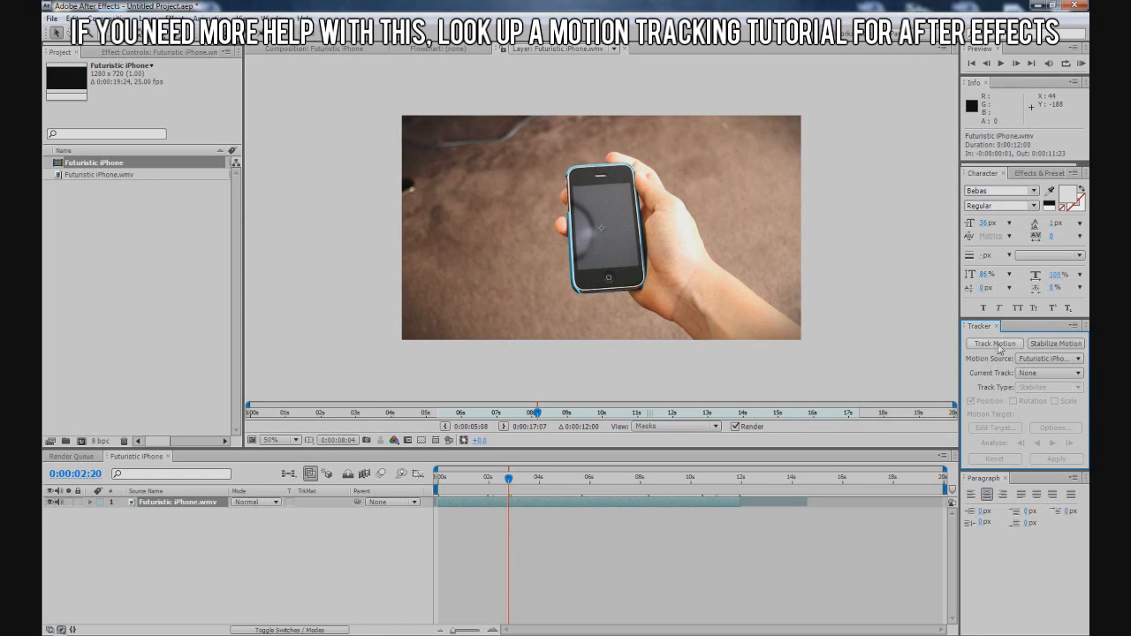
At 0:00:02:06, start a motion track on the footage layer with both position and rotation enabled
{"action": "left_click", "coordinate": [489, 472]}
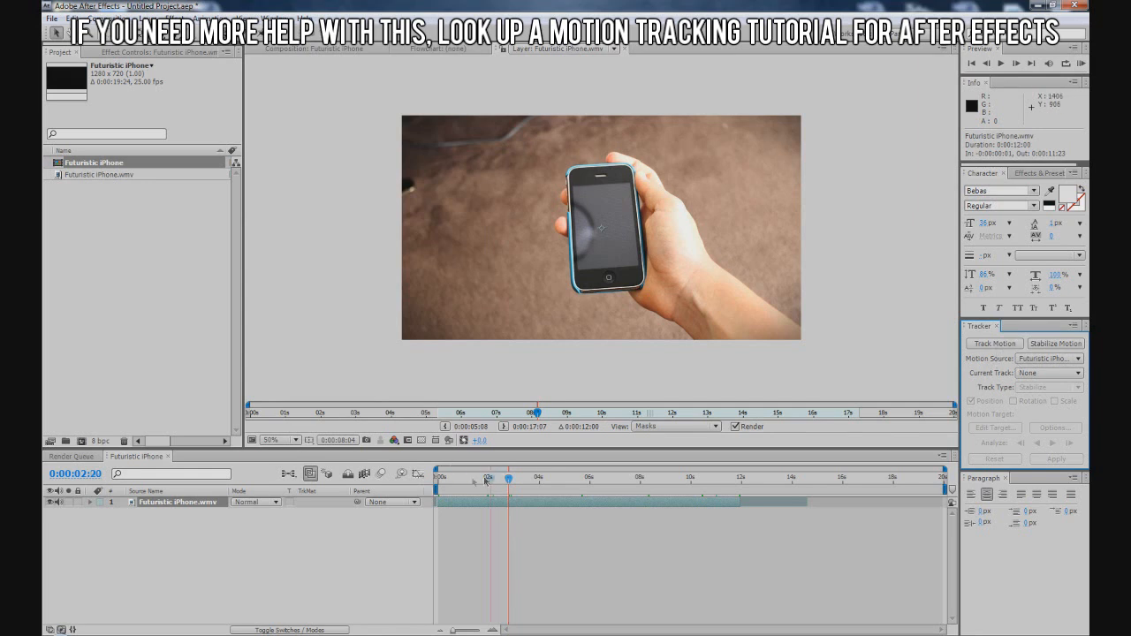
{"action": "left_click", "coordinate": [494, 477]}
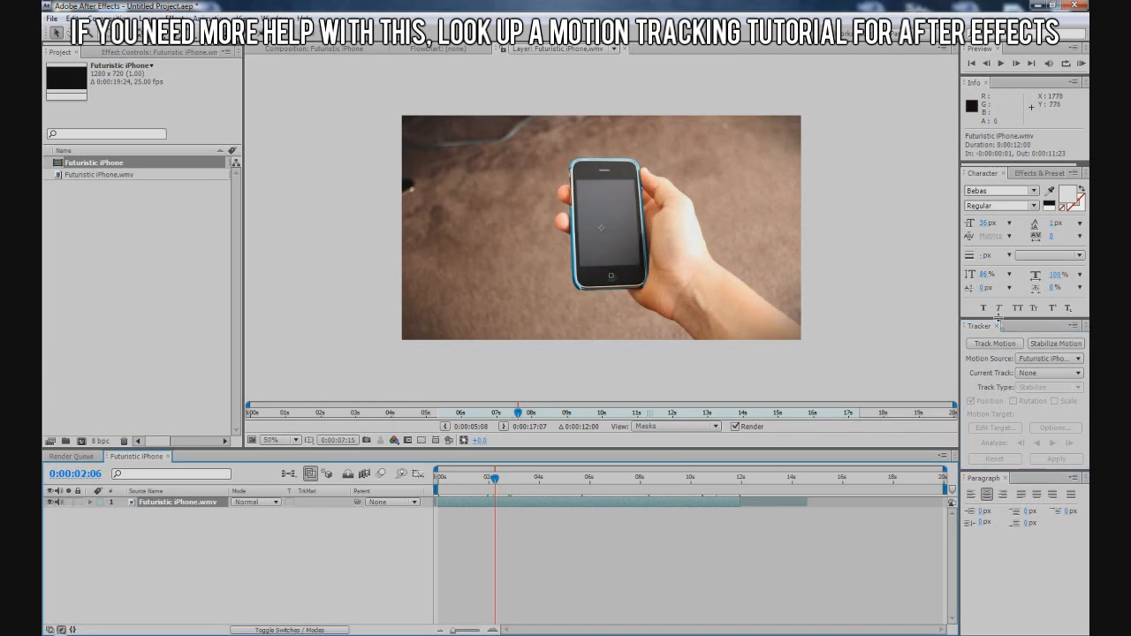
{"action": "left_click", "coordinate": [1013, 343]}
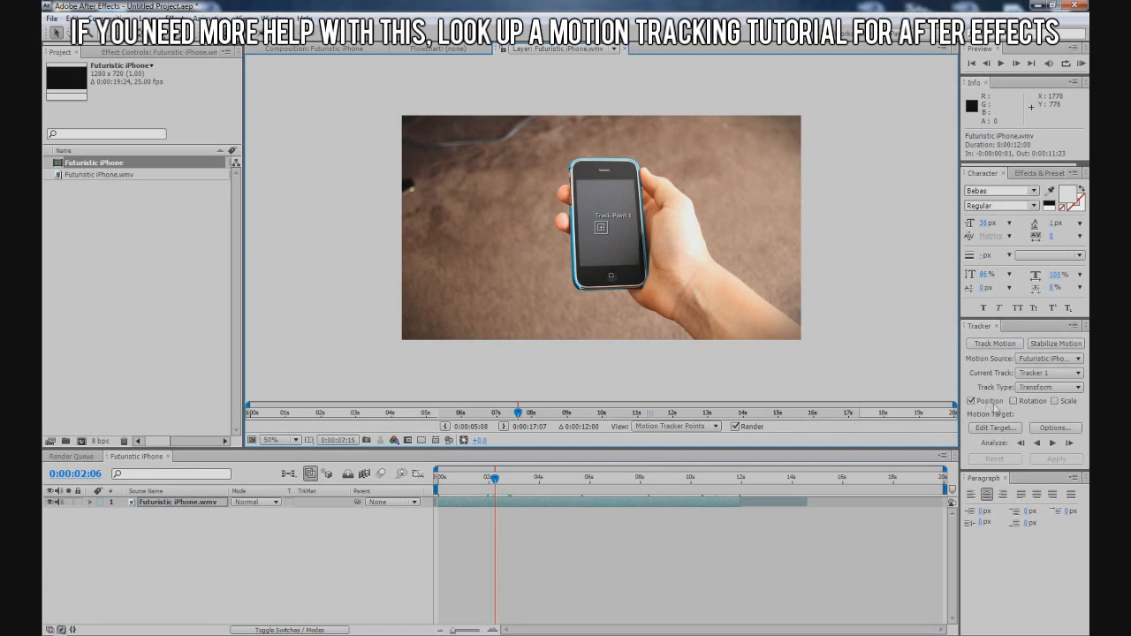
{"action": "left_click", "coordinate": [1014, 402]}
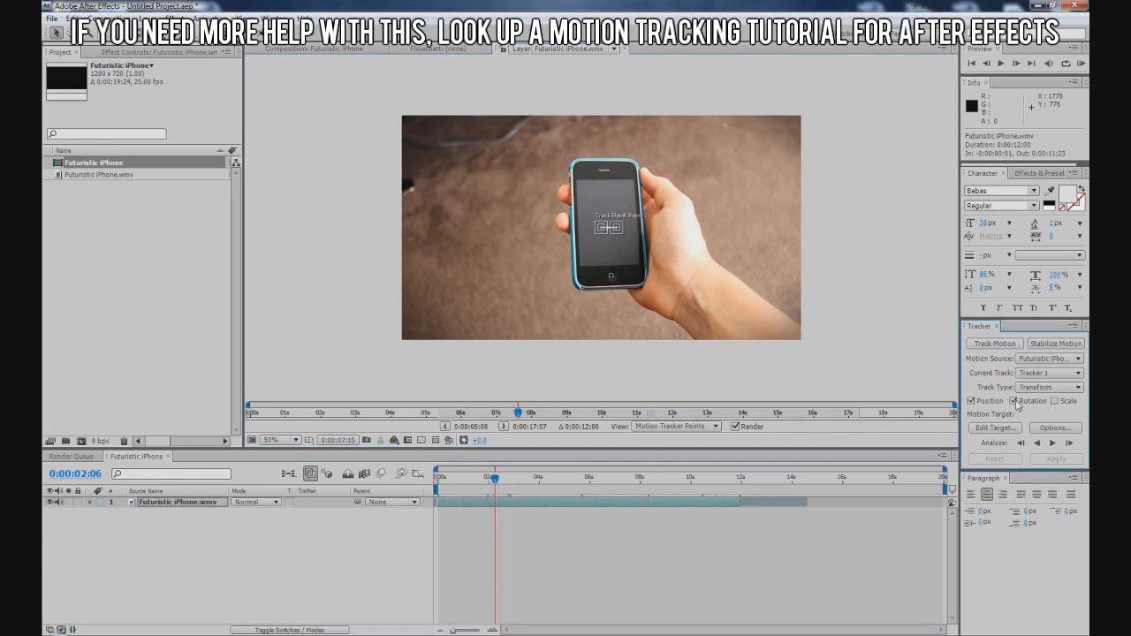
Place Track Point 1 on the phone's home button and Track Point 2 on the end of the earpiece slot
{"action": "key", "text": "period"}
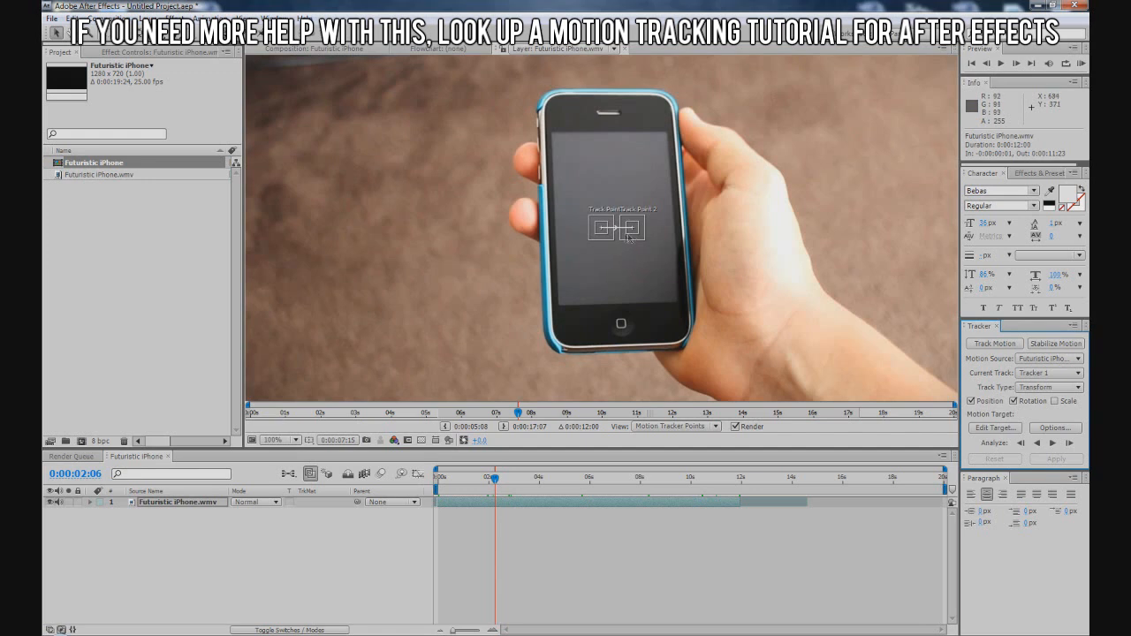
{"action": "left_click_drag", "start_coordinate": [605, 232], "coordinate": [621, 324]}
{"action": "left_click_drag", "start_coordinate": [636, 199], "coordinate": [622, 84]}
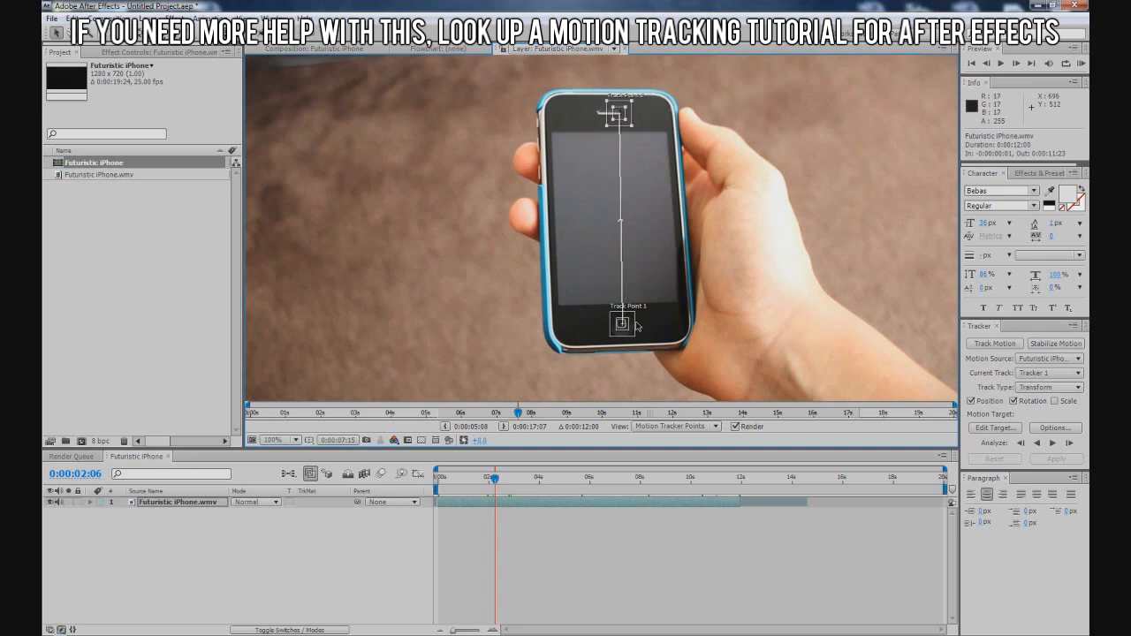
{"action": "scroll", "coordinate": [633, 330], "scroll_direction": "up", "scroll_amount": 1}
{"action": "left_click_drag", "start_coordinate": [651, 300], "coordinate": [685, 84]}
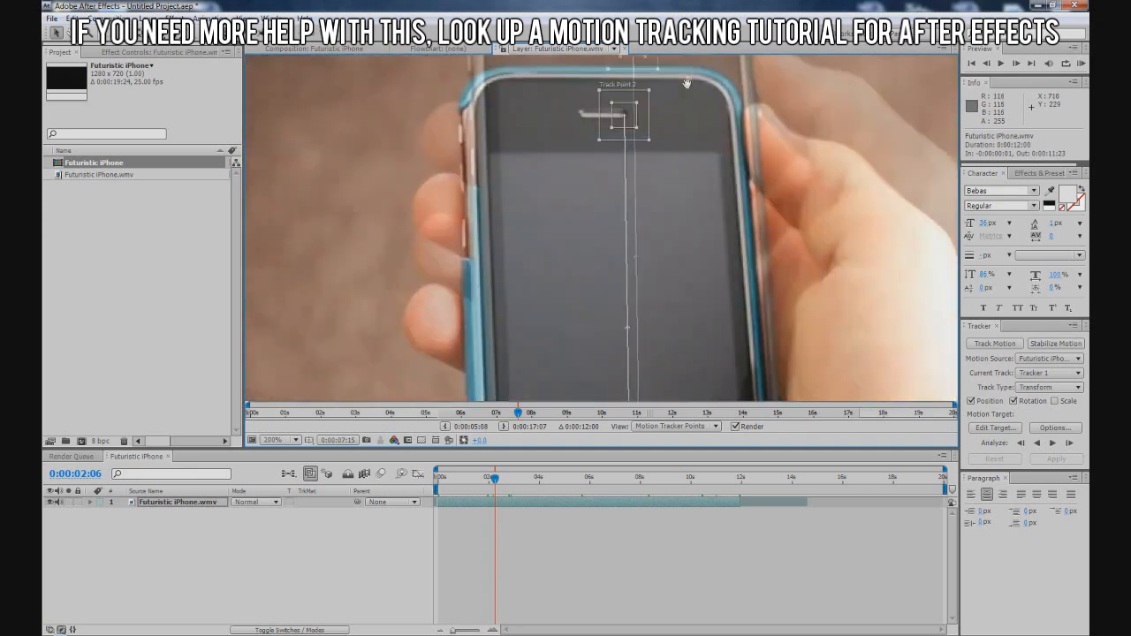
{"action": "scroll", "coordinate": [695, 284], "scroll_direction": "down", "scroll_amount": 3}
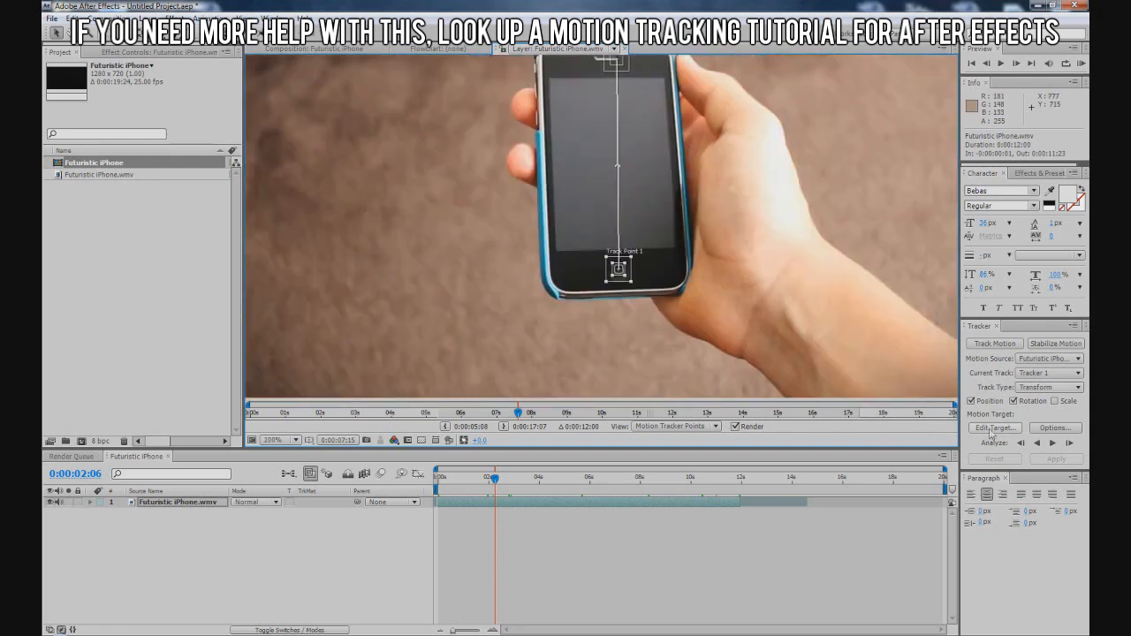
Create a null object and set it as the motion target of the track
{"action": "left_click", "coordinate": [995, 427]}
{"action": "left_click", "coordinate": [676, 270]}
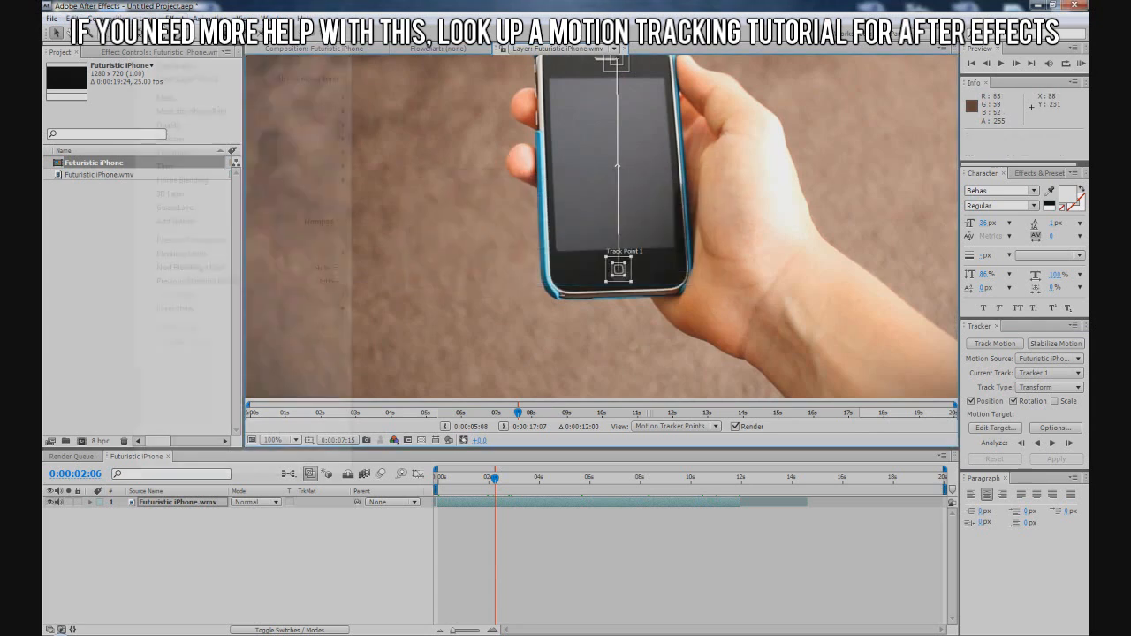
{"action": "mouse_move", "coordinate": [165, 32]}
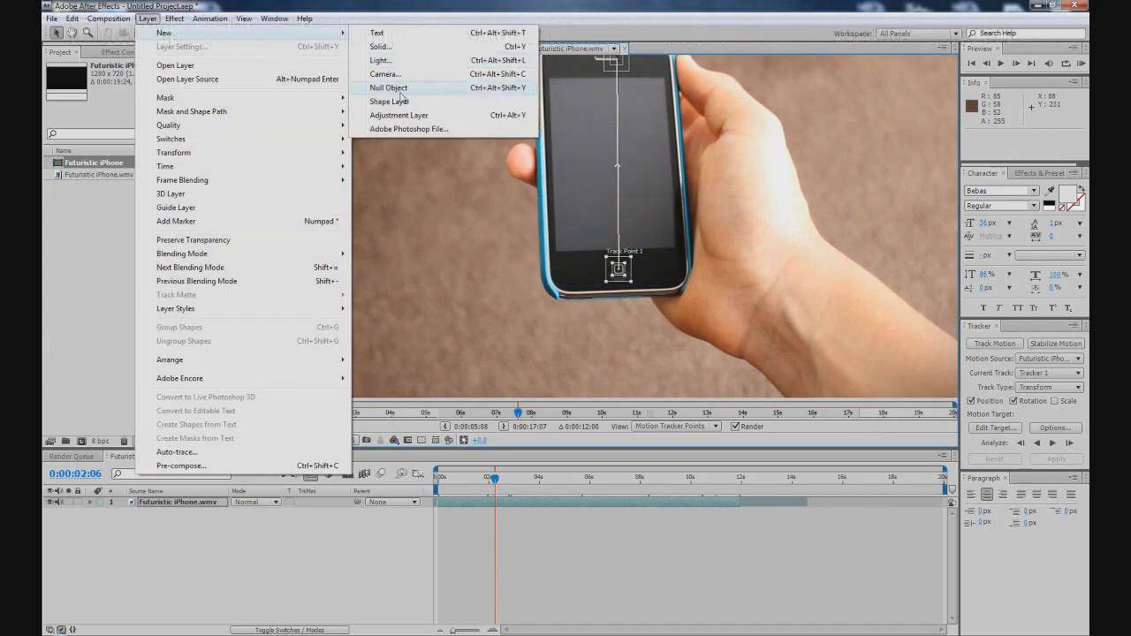
{"action": "left_click", "coordinate": [401, 90]}
{"action": "left_click", "coordinate": [995, 427]}
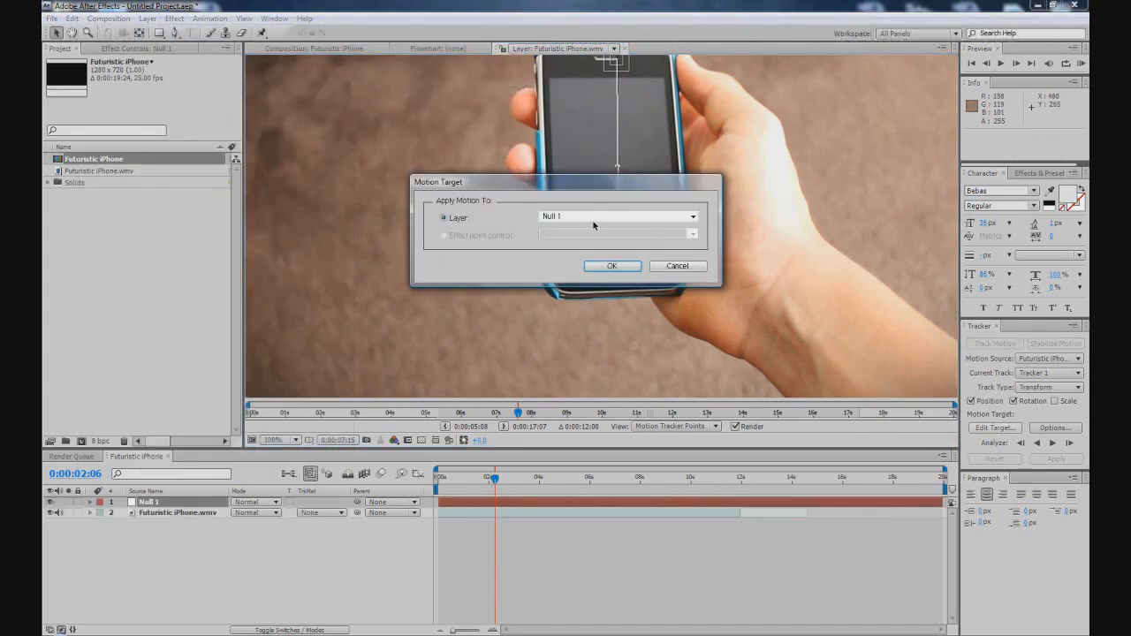
{"action": "left_click", "coordinate": [610, 267]}
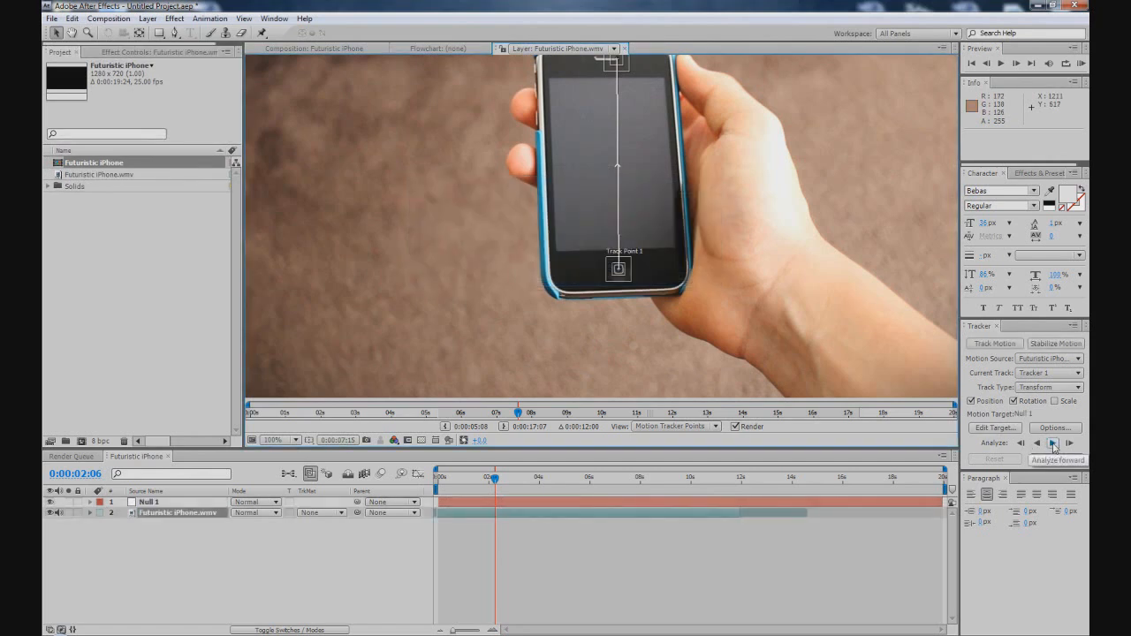
Analyze the phone's motion forward from 0:00:02:06 and stop the analysis at 0:00:04:06
{"action": "left_click", "coordinate": [1052, 444]}
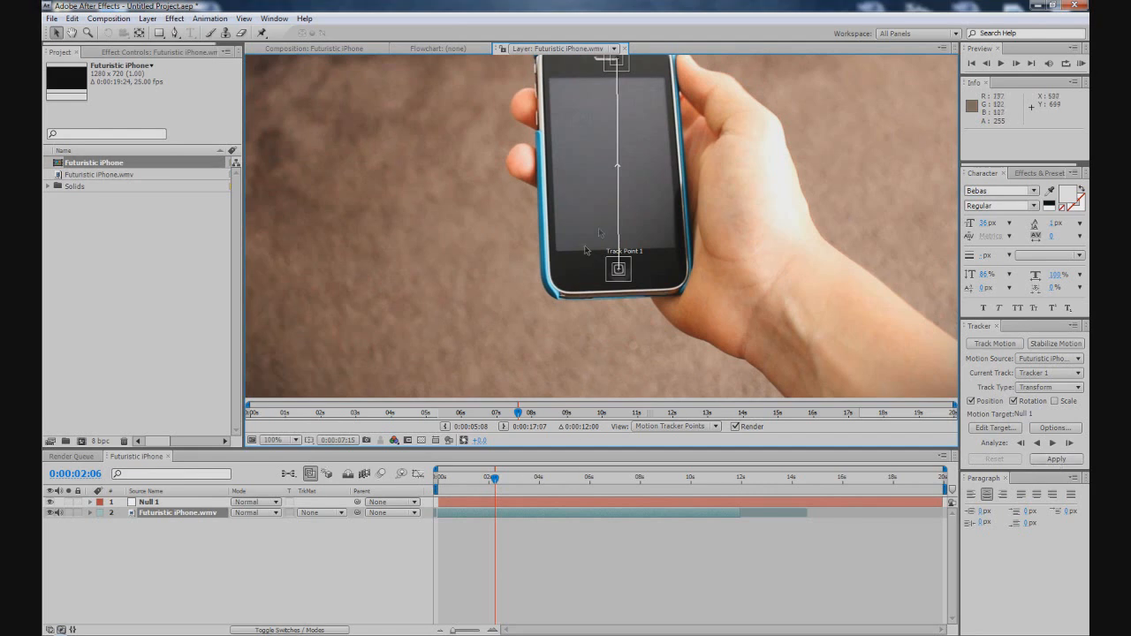
{"action": "left_click_drag", "start_coordinate": [610, 222], "coordinate": [604, 276]}
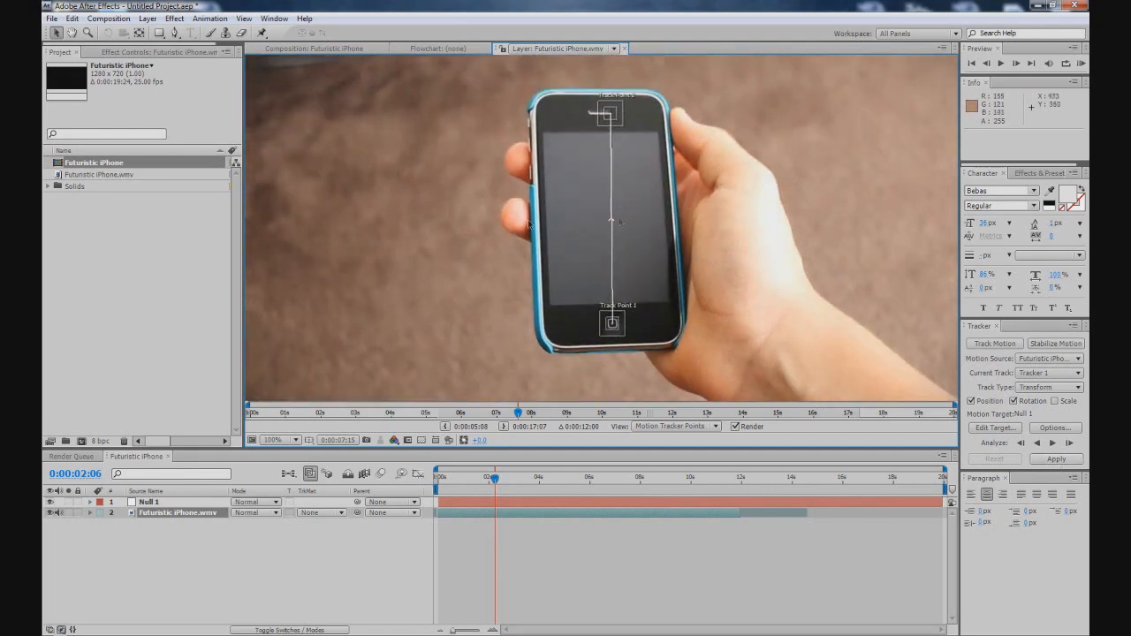
{"action": "left_click", "coordinate": [156, 520]}
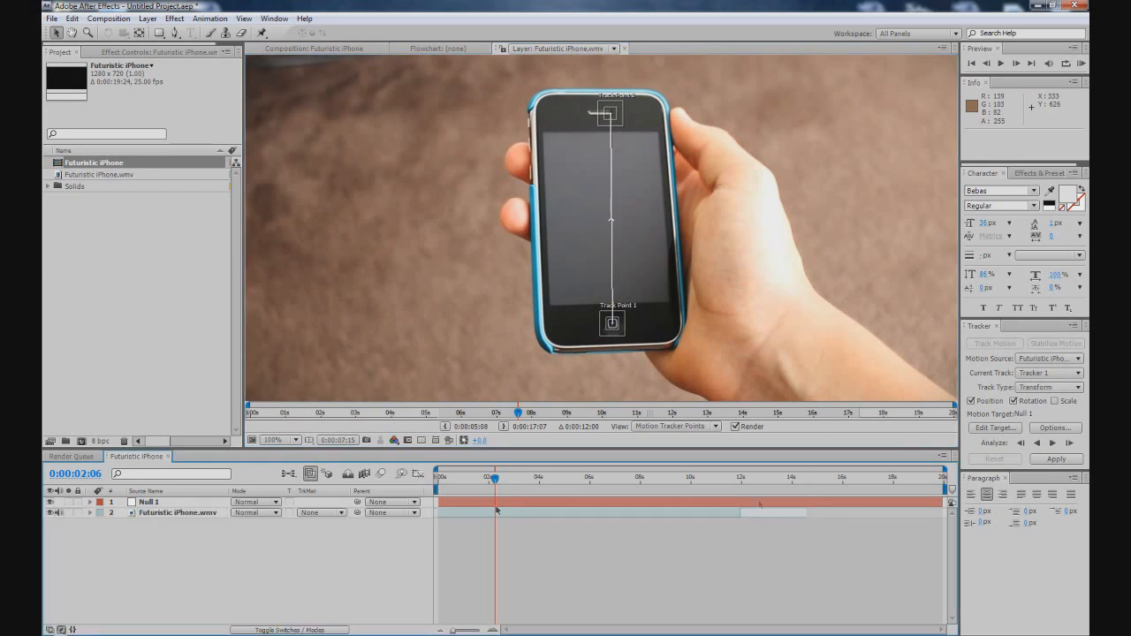
{"action": "left_click", "coordinate": [1052, 442]}
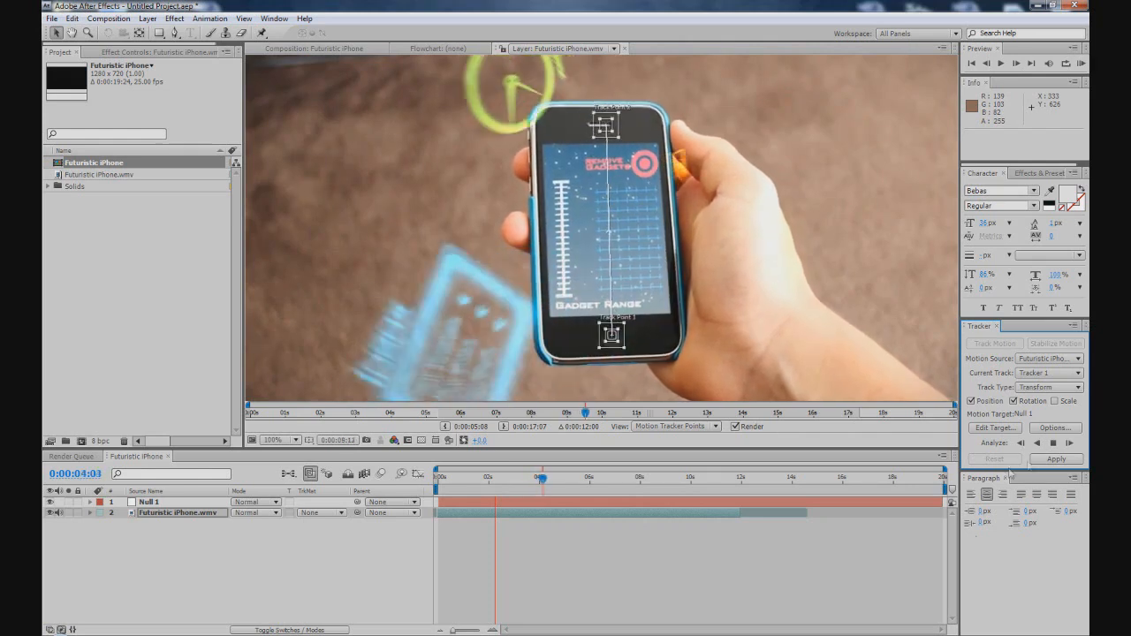
{"action": "left_click", "coordinate": [1052, 443]}
Apply the tracked motion to the null in X and Y, and check how it follows the phone across the tracked range
{"action": "left_click", "coordinate": [1057, 458]}
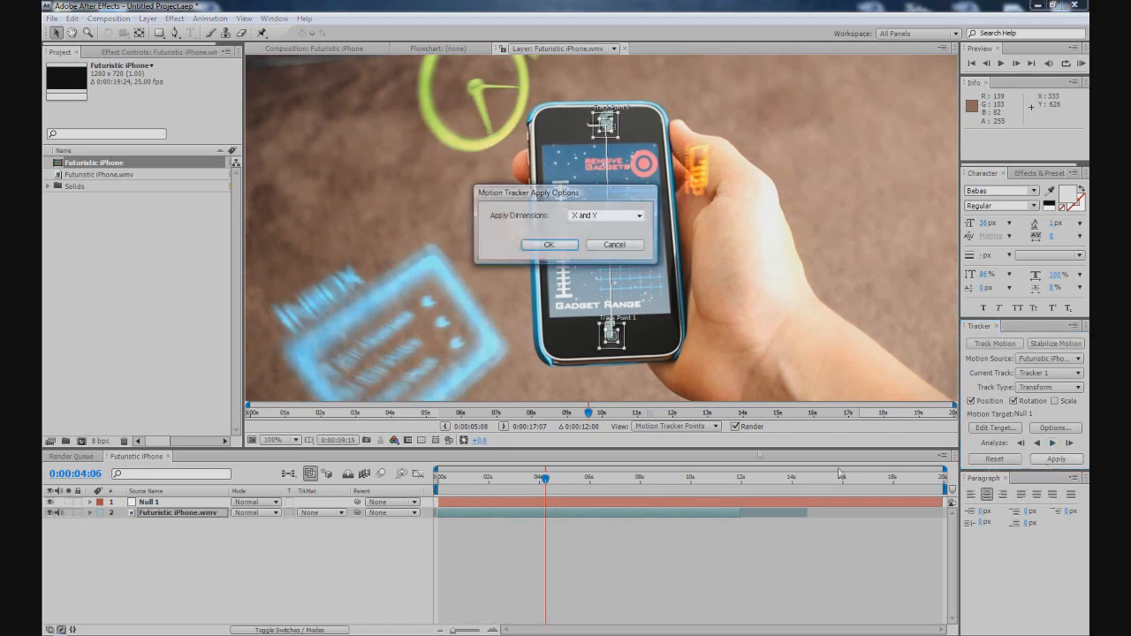
{"action": "key", "text": "Return"}
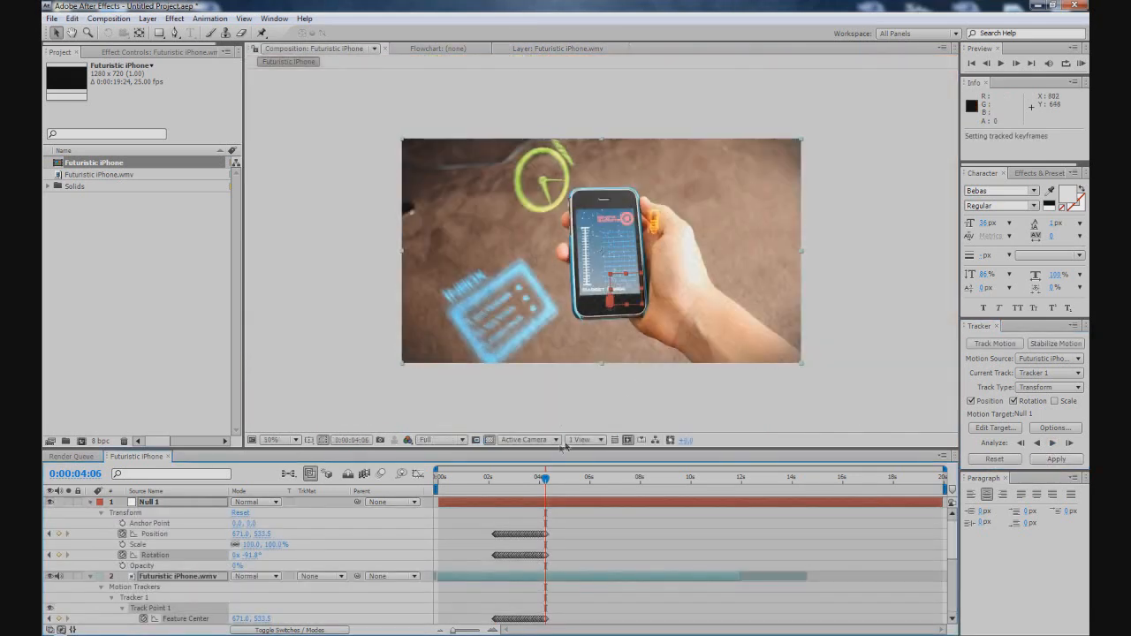
{"action": "scroll", "coordinate": [632, 354], "scroll_direction": "up", "scroll_amount": 5}
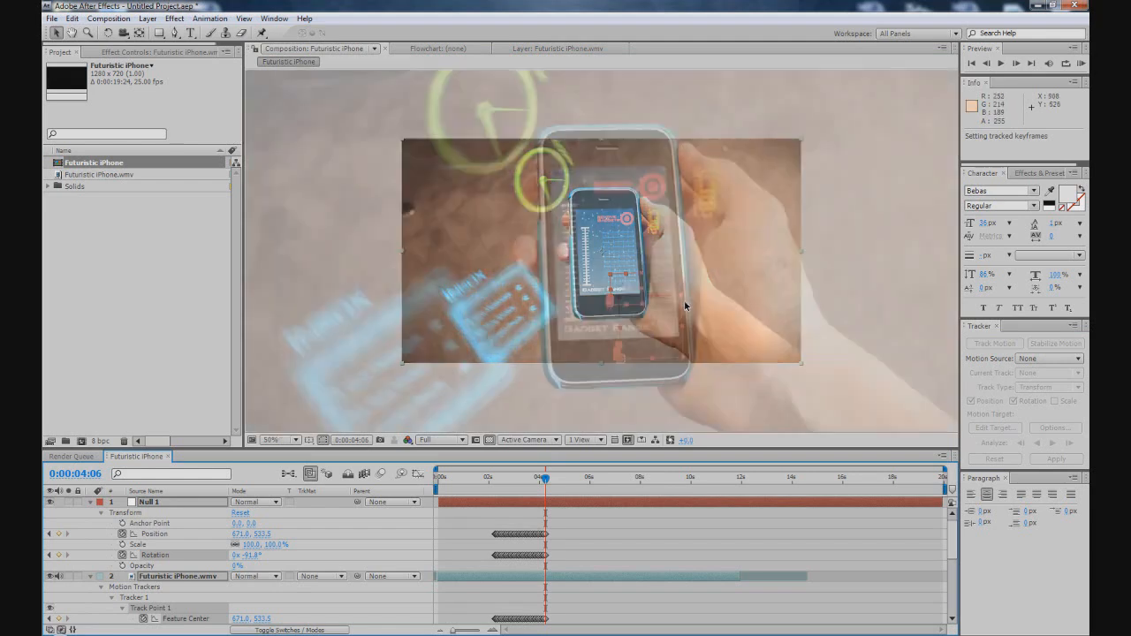
{"action": "scroll", "coordinate": [672, 343], "scroll_direction": "down", "scroll_amount": 1}
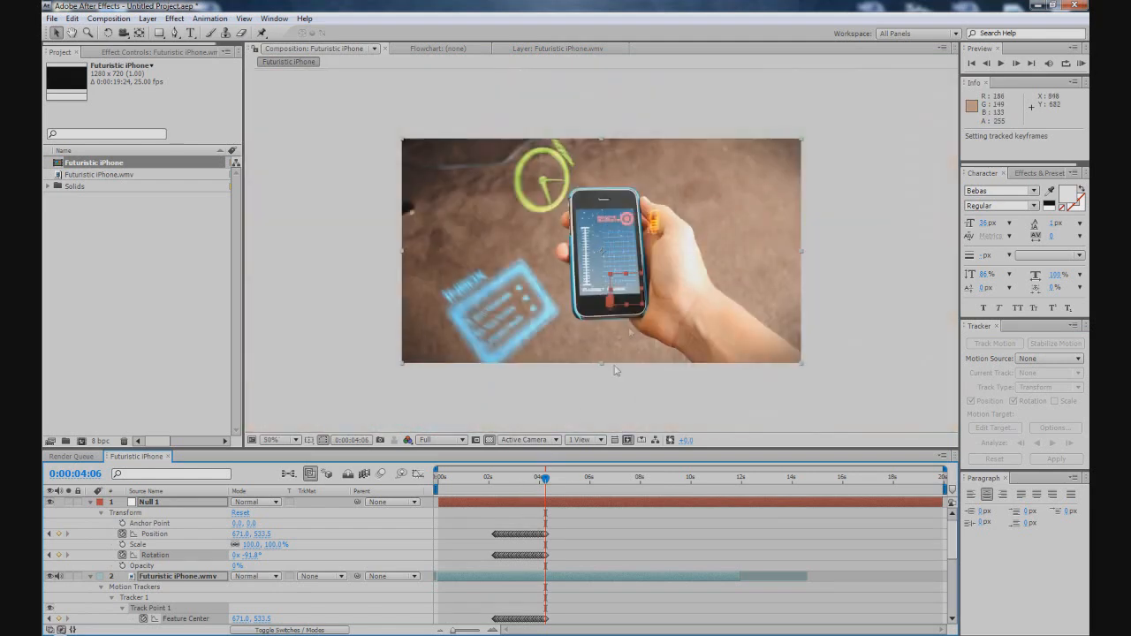
{"action": "scroll", "coordinate": [617, 313], "scroll_direction": "up", "scroll_amount": 1}
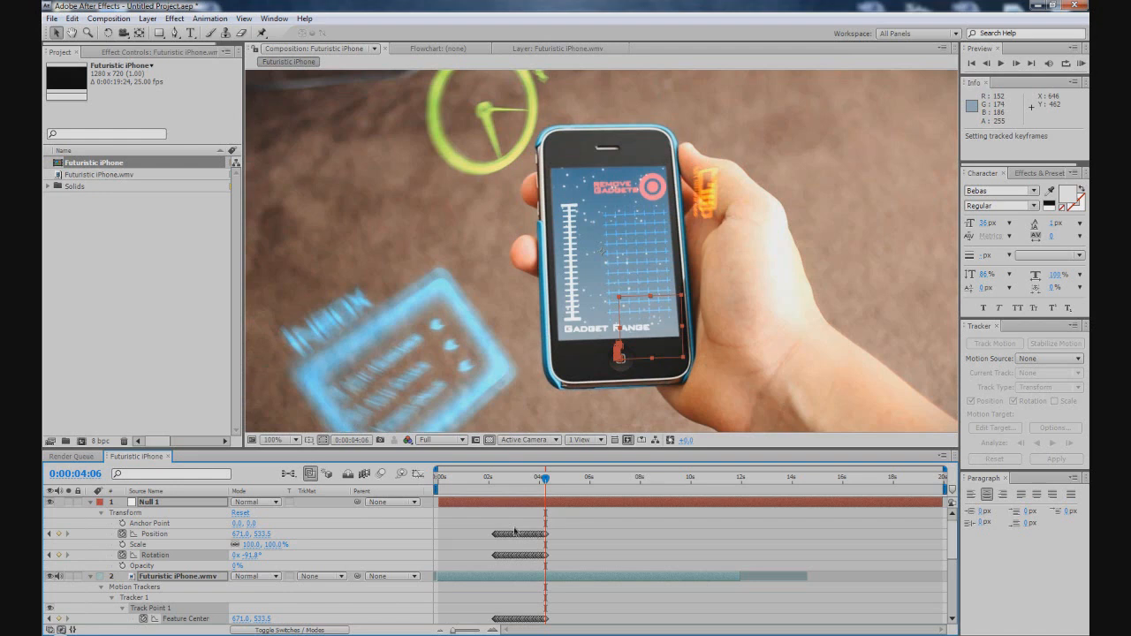
{"action": "left_click_drag", "start_coordinate": [497, 484], "coordinate": [520, 486]}
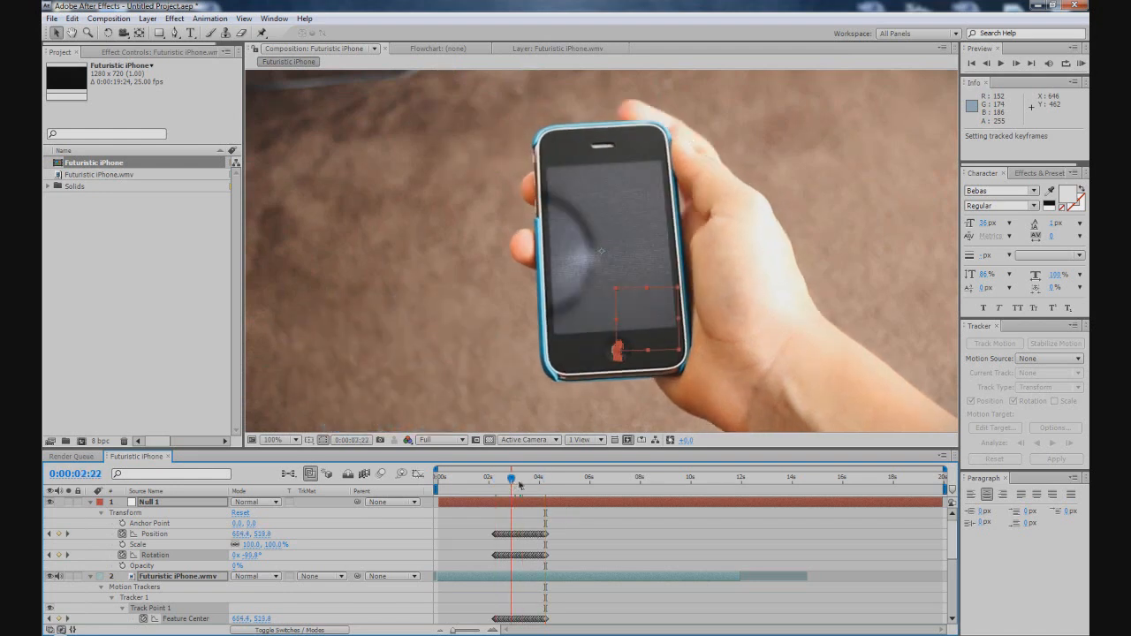
Collapse the properties of the null and footage layers and deselect both layers
{"action": "left_click", "coordinate": [90, 502]}
{"action": "left_click", "coordinate": [92, 512]}
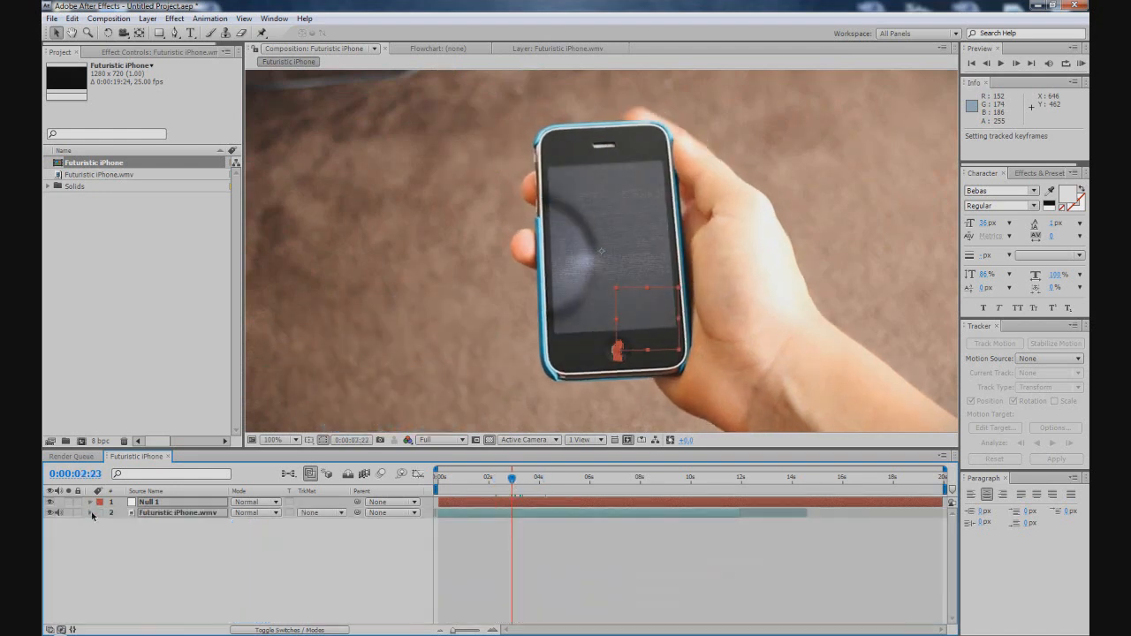
{"action": "left_click", "coordinate": [109, 548]}
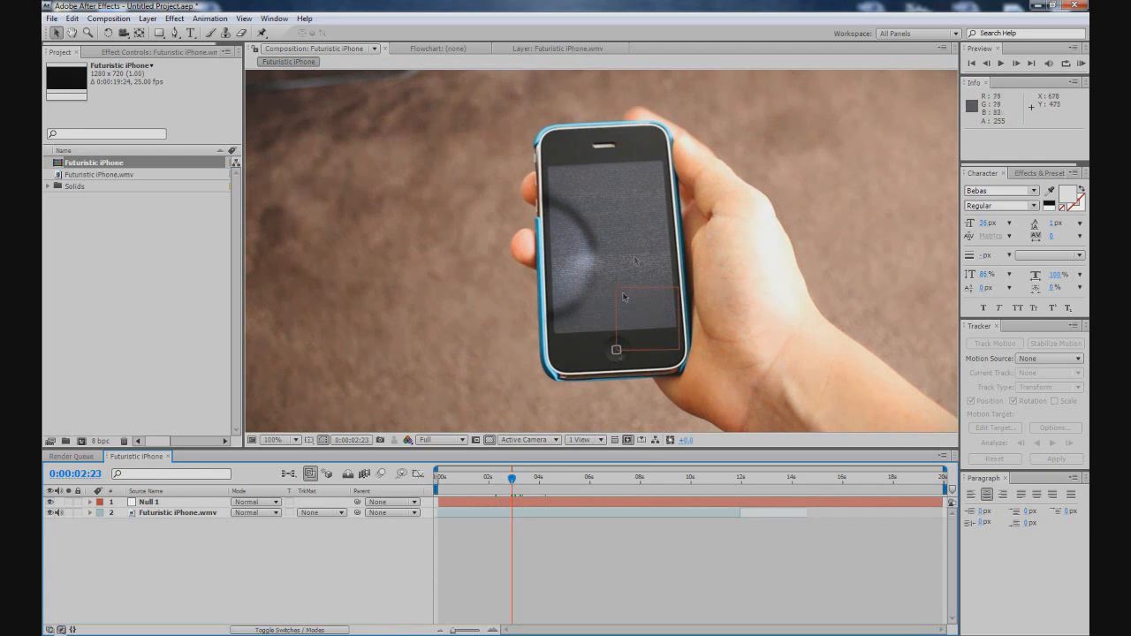
Add a white 1280 x 720 solid to the composition, with the current time at 0:00:07:14
{"action": "scroll", "coordinate": [632, 242], "scroll_direction": "down", "scroll_amount": 1}
{"action": "scroll", "coordinate": [632, 242], "scroll_direction": "up", "scroll_amount": 1}
{"action": "left_click", "coordinate": [630, 480]}
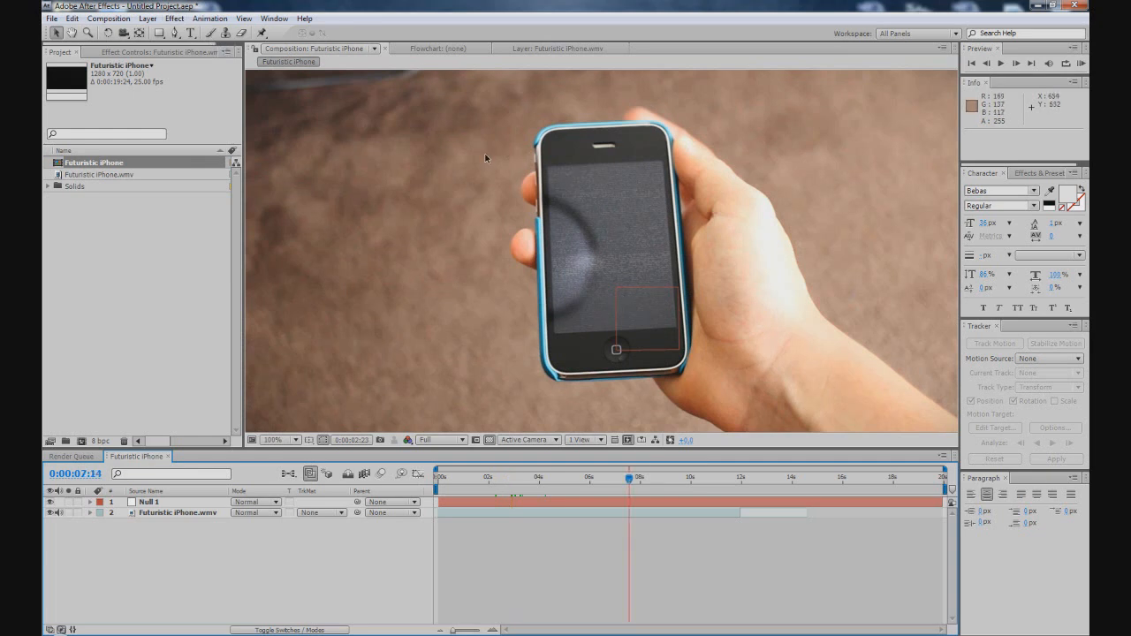
{"action": "scroll", "coordinate": [485, 158], "scroll_direction": "down", "scroll_amount": 1}
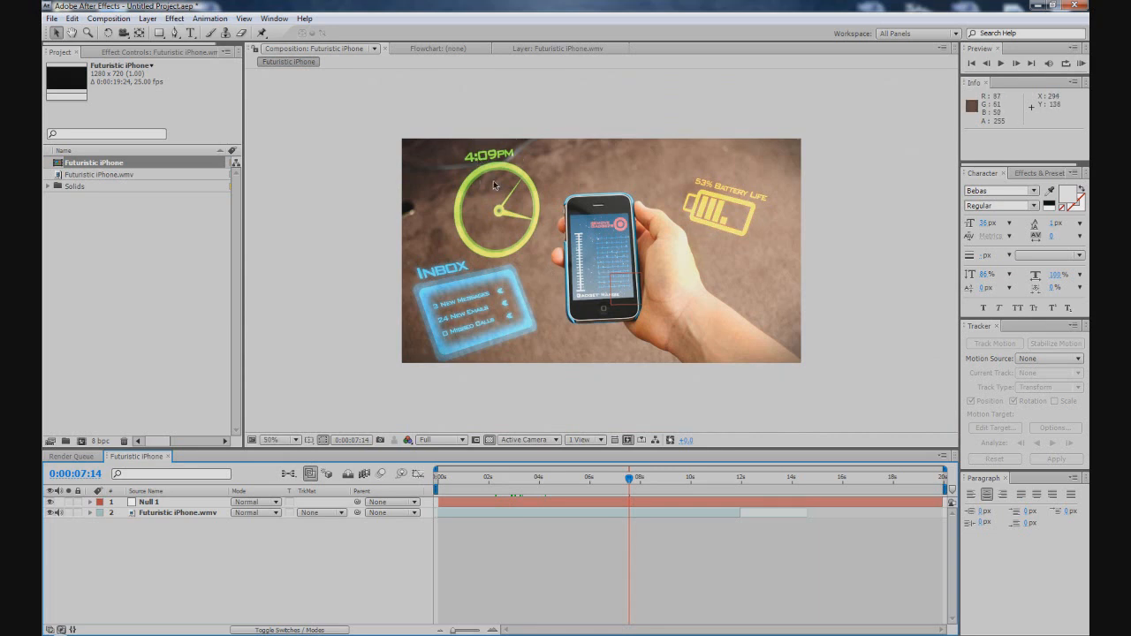
{"action": "left_click", "coordinate": [160, 19]}
{"action": "mouse_move", "coordinate": [162, 31]}
{"action": "left_click", "coordinate": [398, 45]}
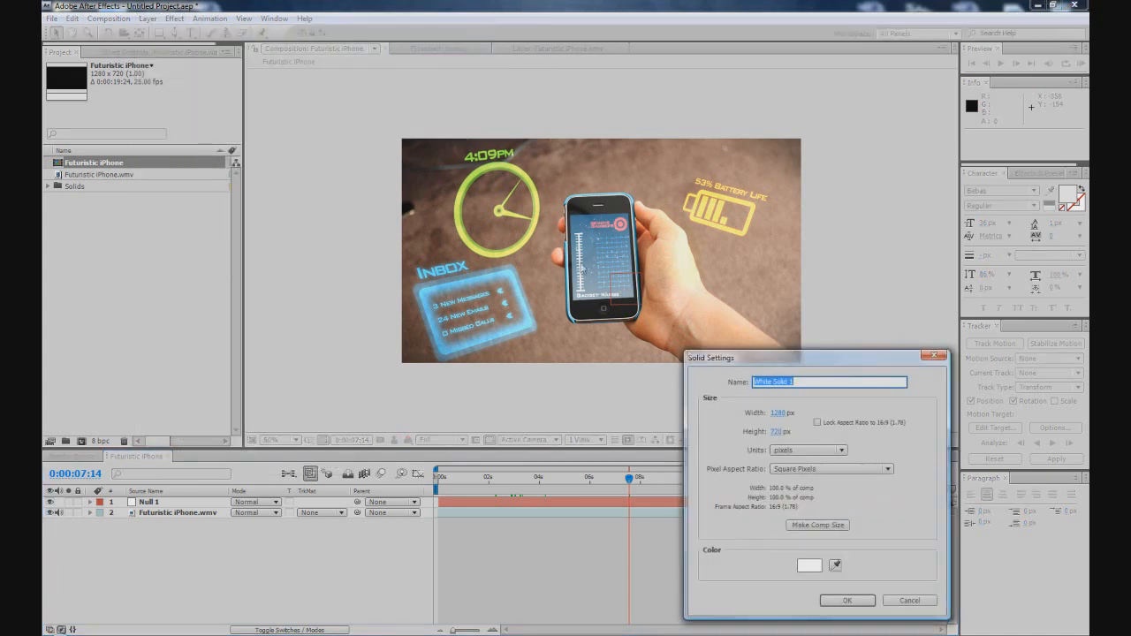
{"action": "key", "text": "Return"}
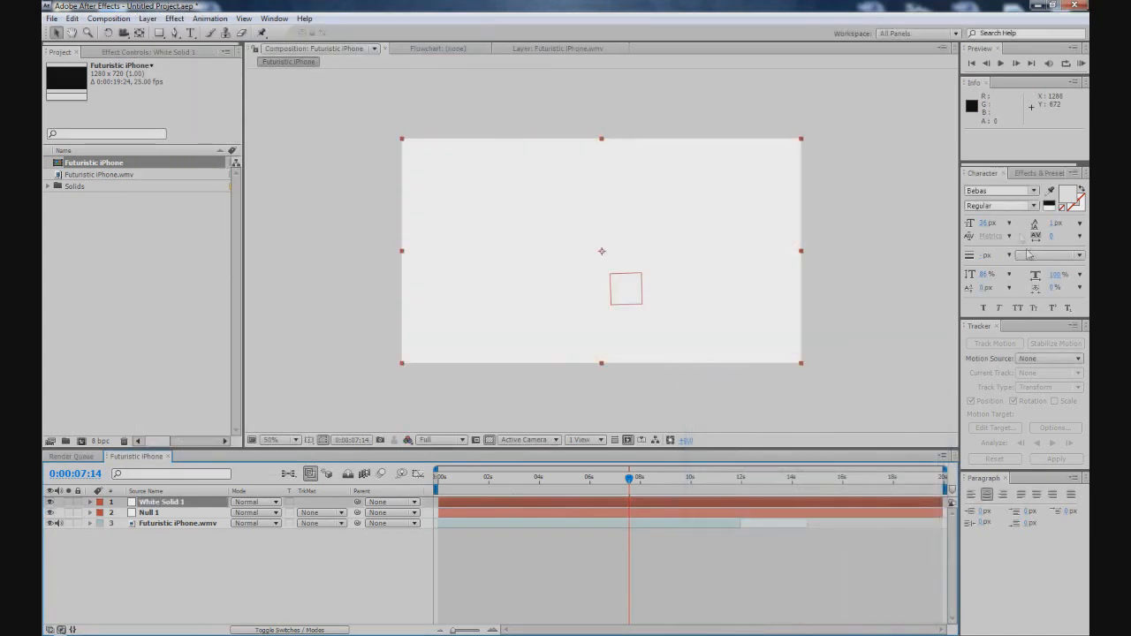
Scale the white solid down to a little over half of the frame size
{"action": "left_click", "coordinate": [159, 32]}
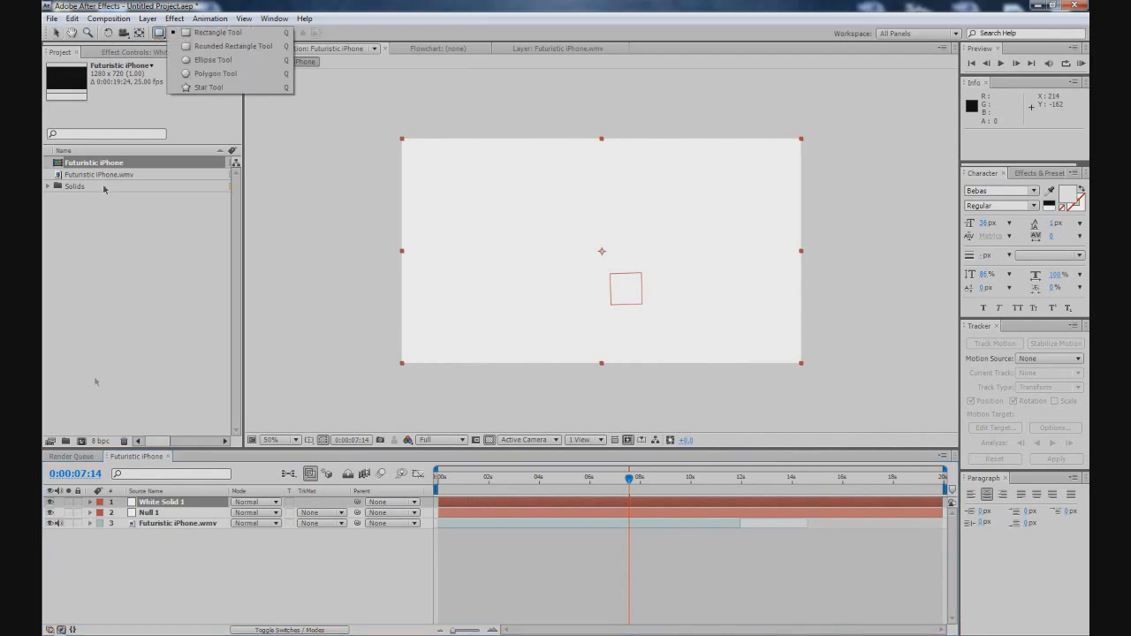
{"action": "left_click", "coordinate": [143, 492]}
{"action": "key", "text": "s"}
{"action": "left_click_drag", "start_coordinate": [248, 513], "coordinate": [228, 513]}
{"action": "key", "text": "s"}
Add a rounded rectangle mask that fills the whole white solid
{"action": "left_click", "coordinate": [160, 33]}
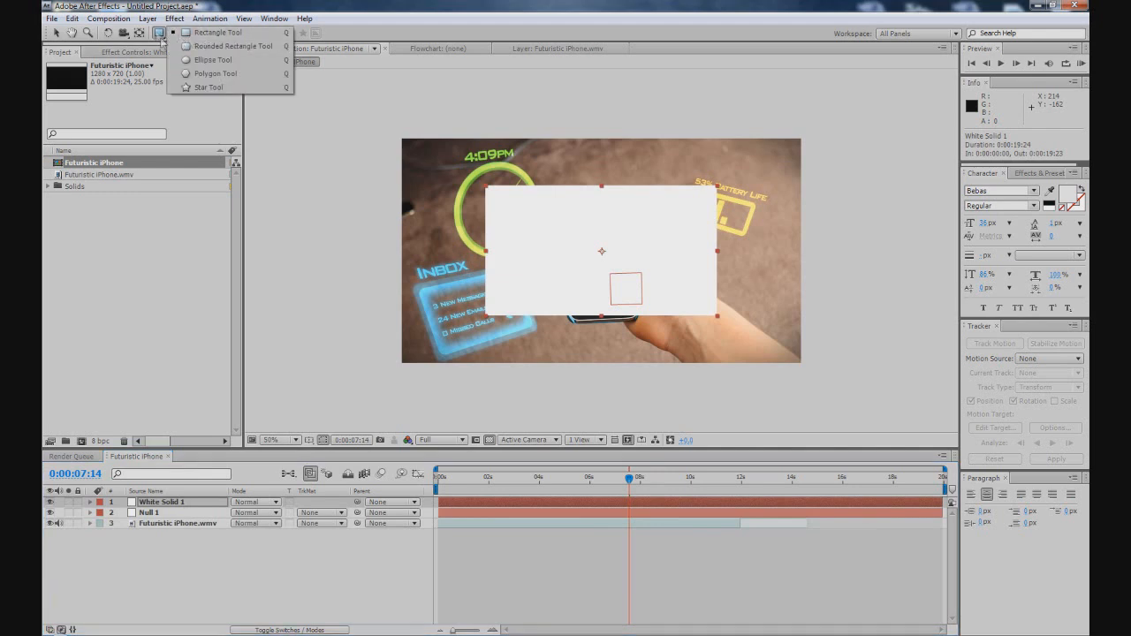
{"action": "left_click", "coordinate": [237, 50]}
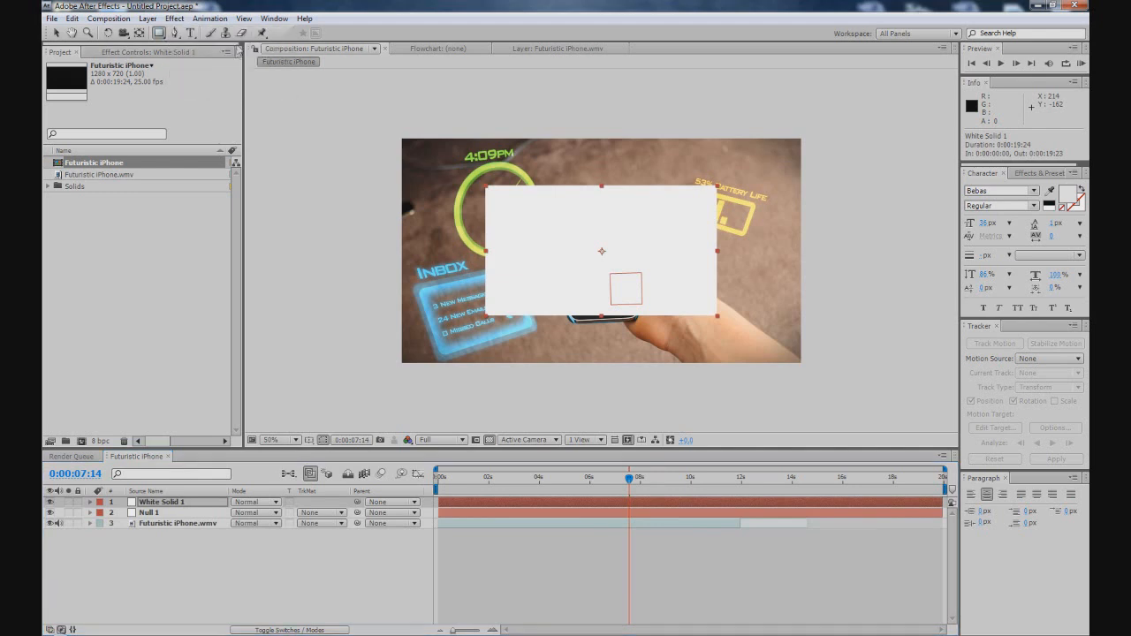
{"action": "left_click", "coordinate": [164, 504]}
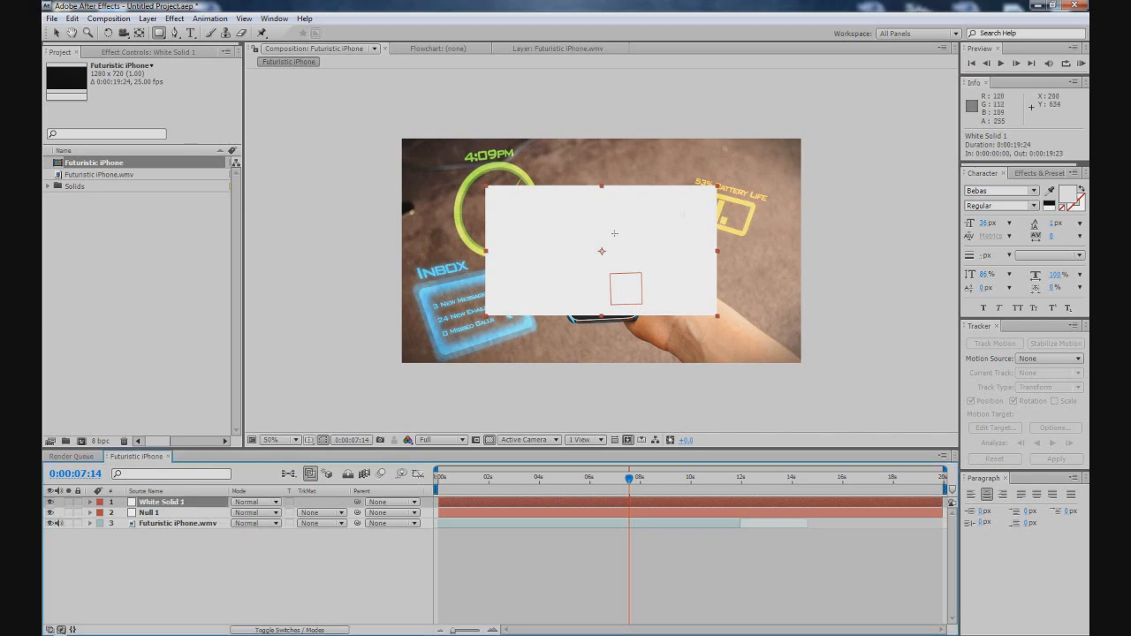
{"action": "double_click", "coordinate": [162, 35]}
{"action": "key", "text": "v"}
{"action": "key", "text": "ctrl+z"}
Duplicate the solid's rounded mask and set the copy's mask mode to Subtract
{"action": "left_click", "coordinate": [144, 525]}
{"action": "key", "text": "ctrl+d"}
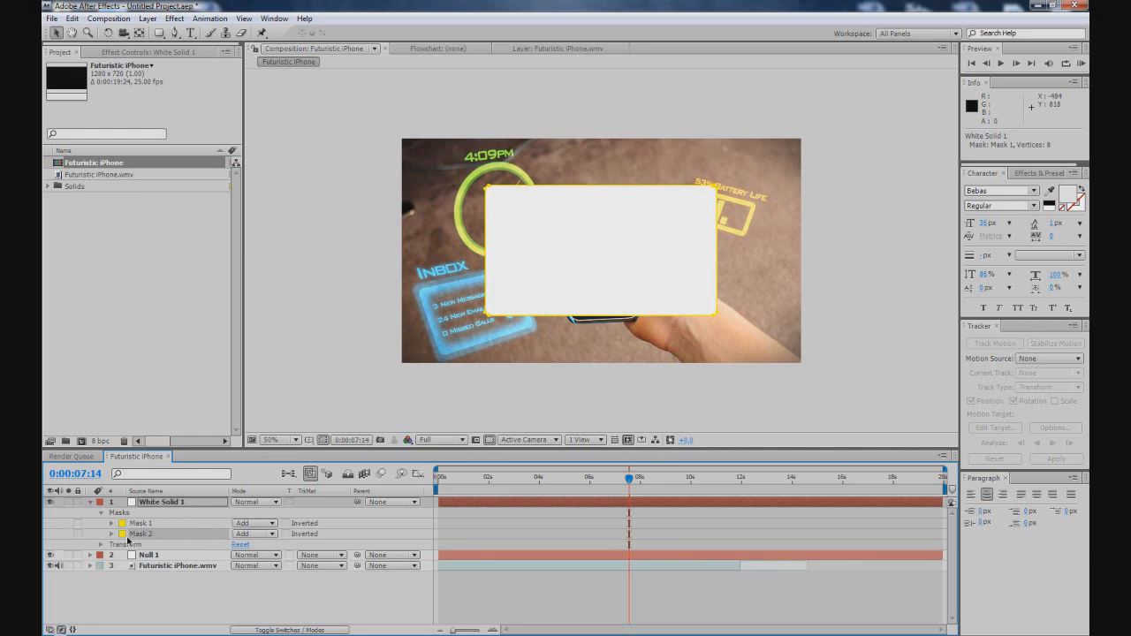
{"action": "left_click", "coordinate": [256, 535]}
{"action": "left_click", "coordinate": [261, 552]}
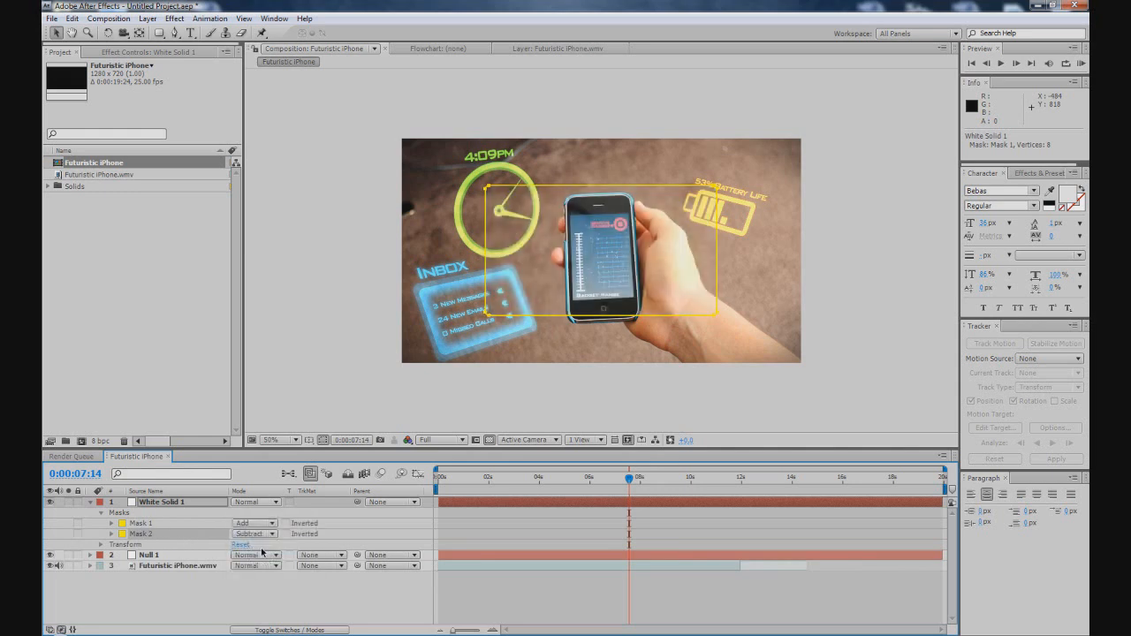
Feather the subtracting mask by 194 pixels and move the solid up over the battery graphic
{"action": "key", "text": "f"}
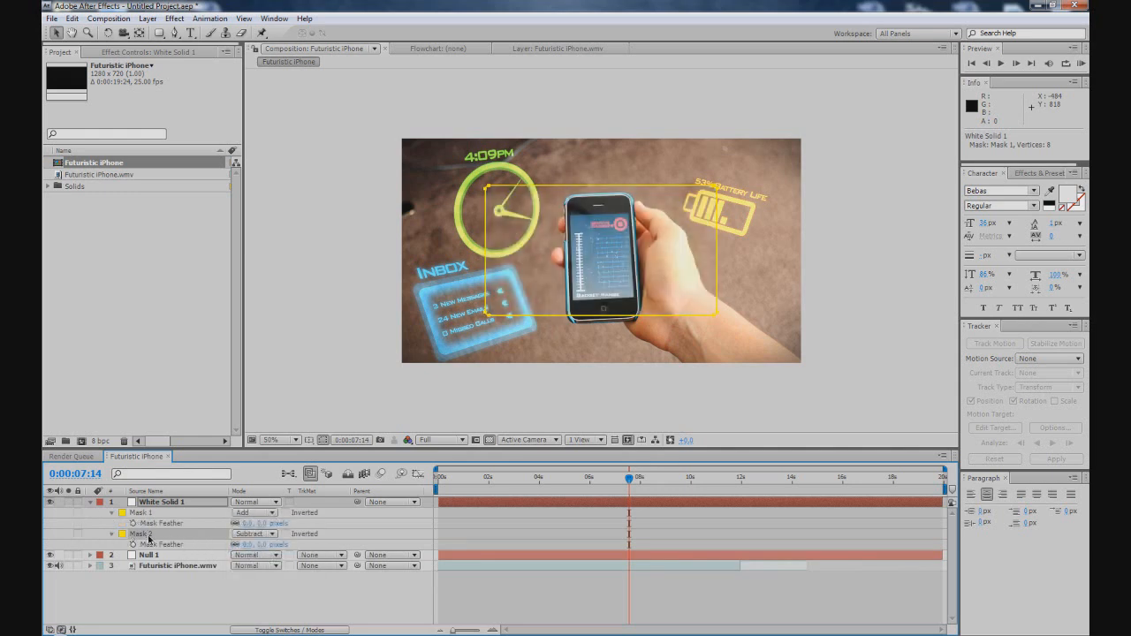
{"action": "left_click_drag", "start_coordinate": [247, 545], "coordinate": [389, 544]}
{"action": "left_click", "coordinate": [467, 305]}
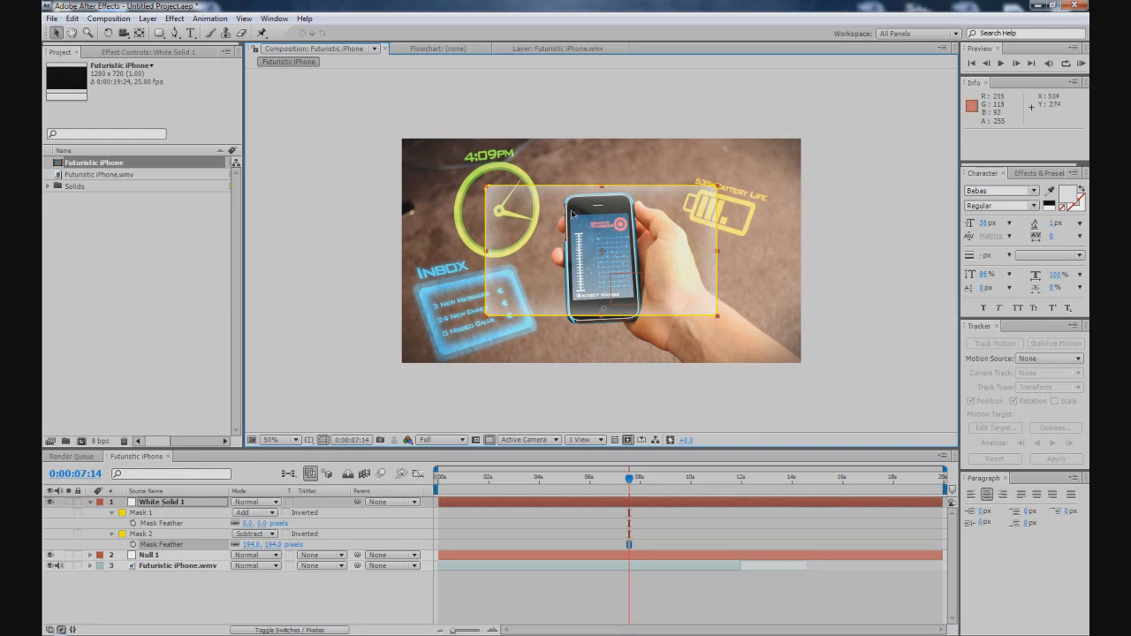
{"action": "left_click_drag", "start_coordinate": [628, 186], "coordinate": [660, 182]}
{"action": "left_click_drag", "start_coordinate": [650, 187], "coordinate": [667, 180]}
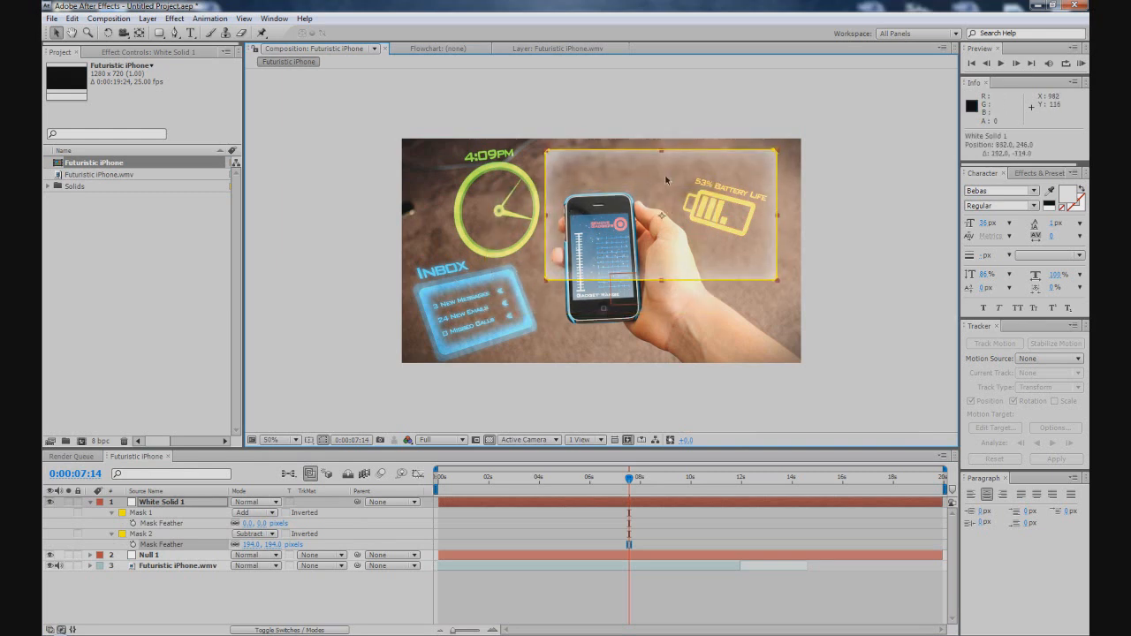
Duplicate the masked solid, place one copy beneath the other, and scale the lower one to 66%
{"action": "left_click", "coordinate": [168, 502]}
{"action": "key", "text": "ctrl+d"}
{"action": "left_click_drag", "start_coordinate": [168, 502], "coordinate": [163, 562]}
{"action": "key", "text": "s"}
{"action": "mouse_move", "coordinate": [246, 565]}
{"action": "left_mouse_down"}
{"action": "mouse_move", "coordinate": [257, 565]}
{"action": "mouse_move", "coordinate": [245, 566]}
{"action": "left_mouse_up"}
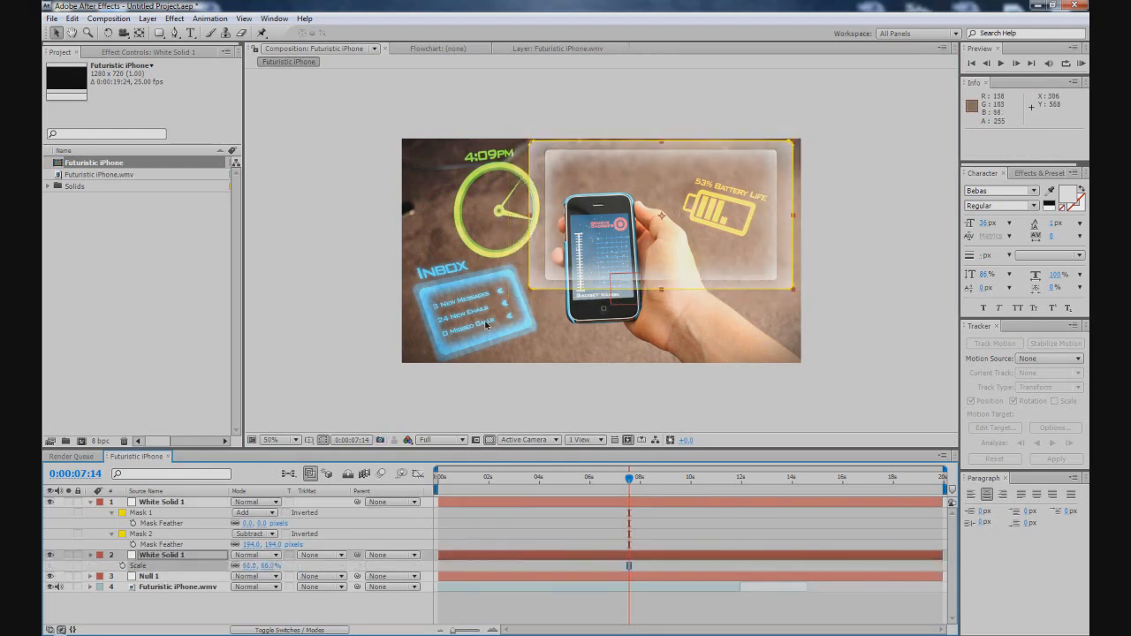
Set the blending mode of both white solids to Add
{"action": "left_click", "coordinate": [180, 503], "text": "shift"}
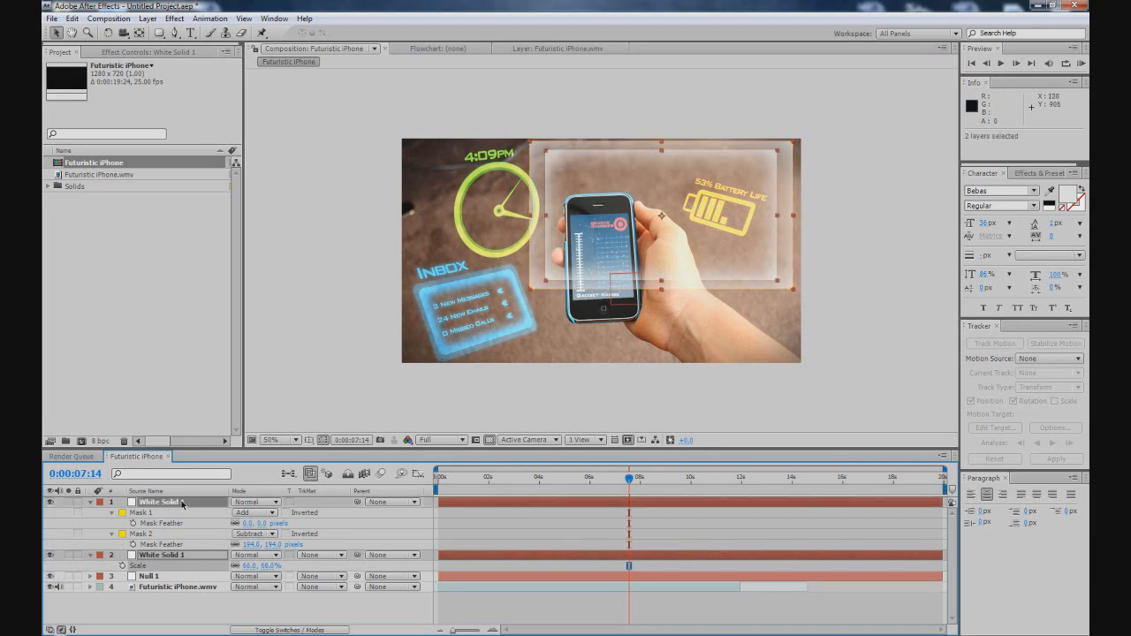
{"action": "left_click", "coordinate": [242, 504]}
{"action": "left_click", "coordinate": [254, 245]}
{"action": "left_click", "coordinate": [256, 504]}
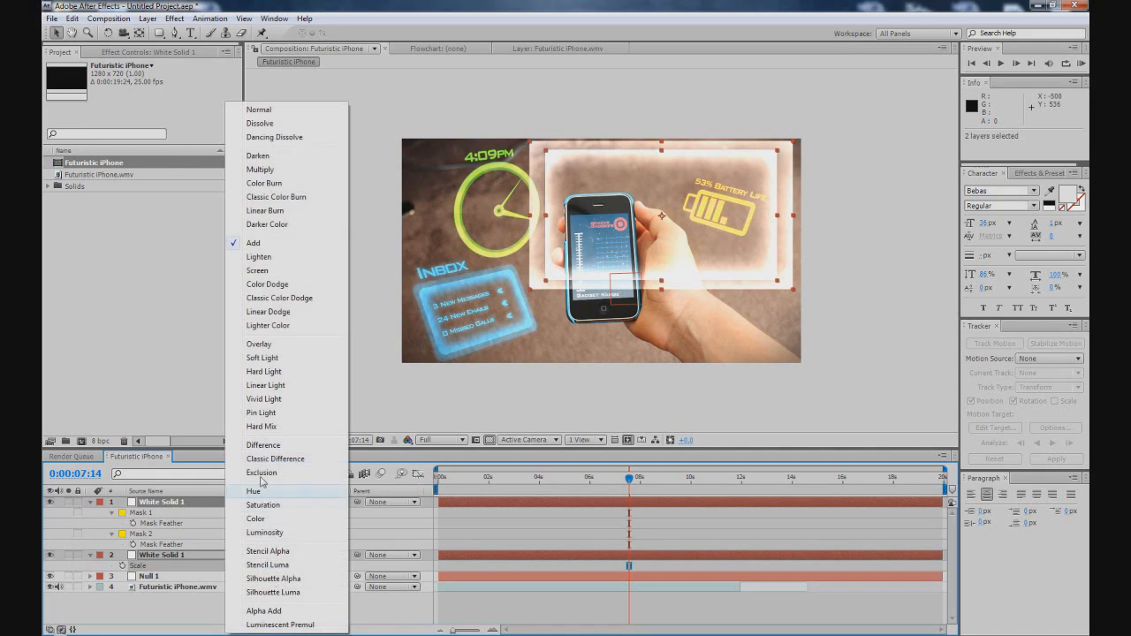
{"action": "left_click", "coordinate": [553, 22]}
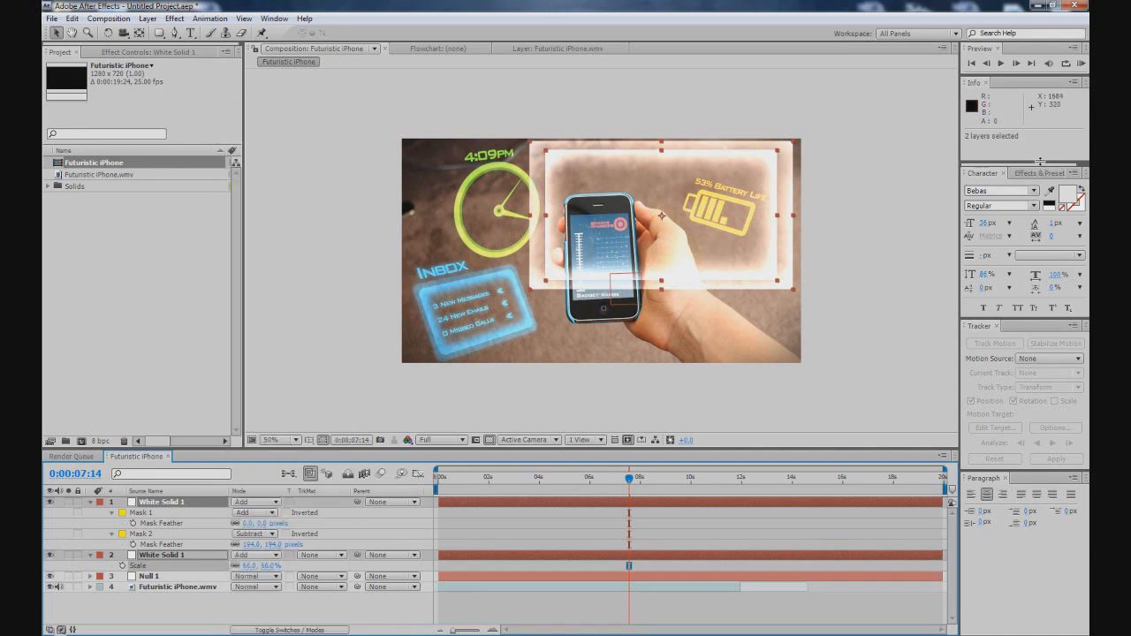
Find the Fill effect and apply it to the upper white solid
{"action": "key", "text": "ctrl+5"}
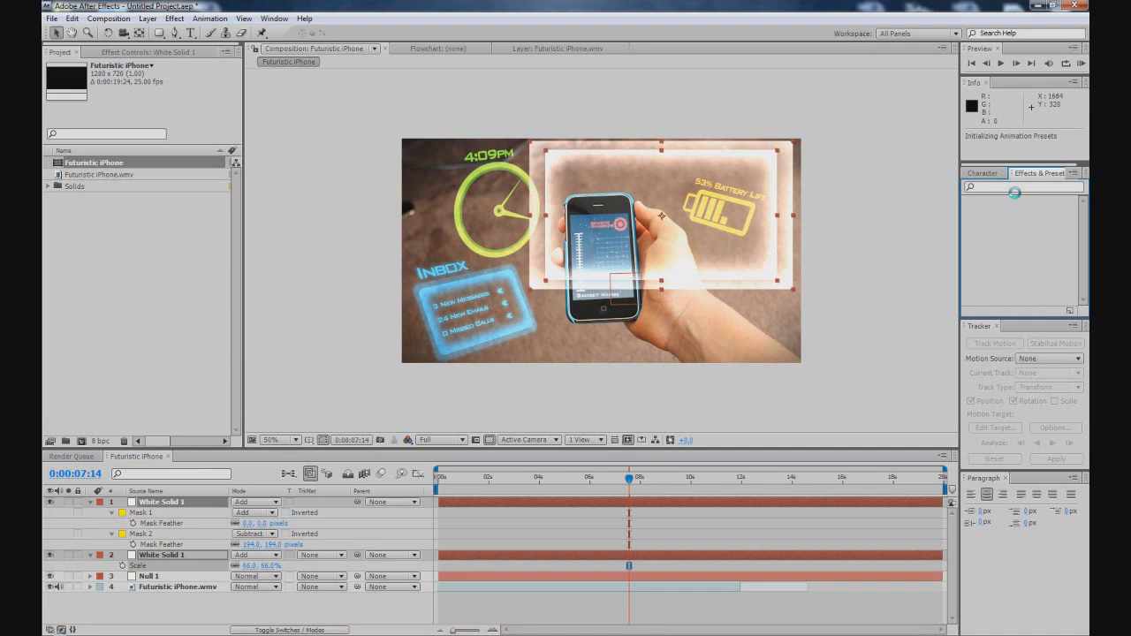
{"action": "type", "text": "fill"}
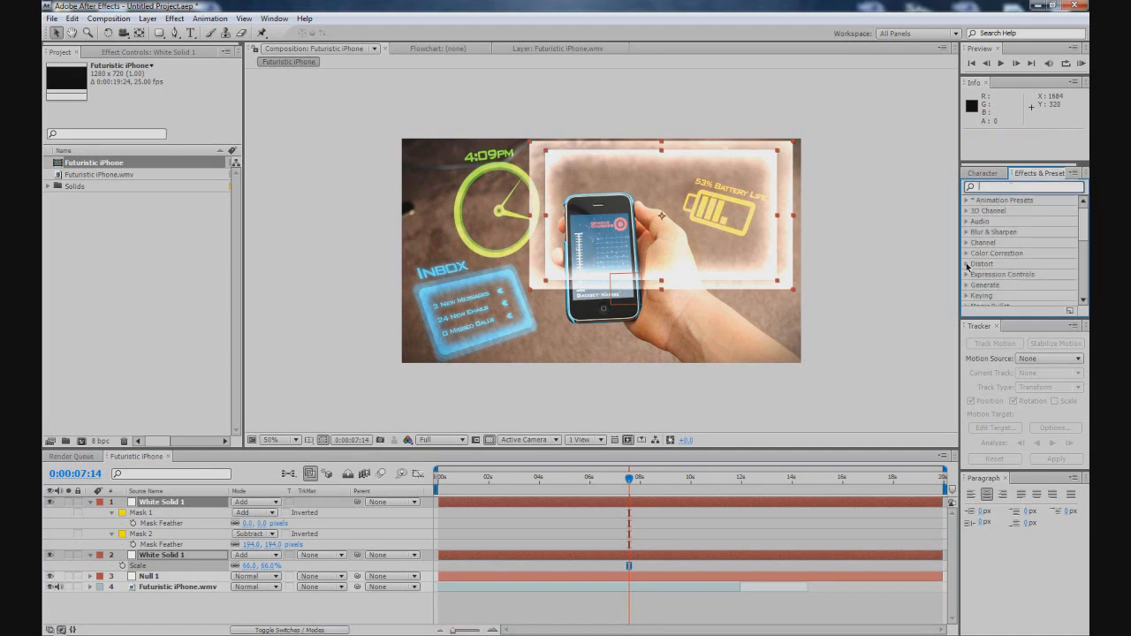
{"action": "left_click_drag", "start_coordinate": [996, 265], "coordinate": [819, 338]}
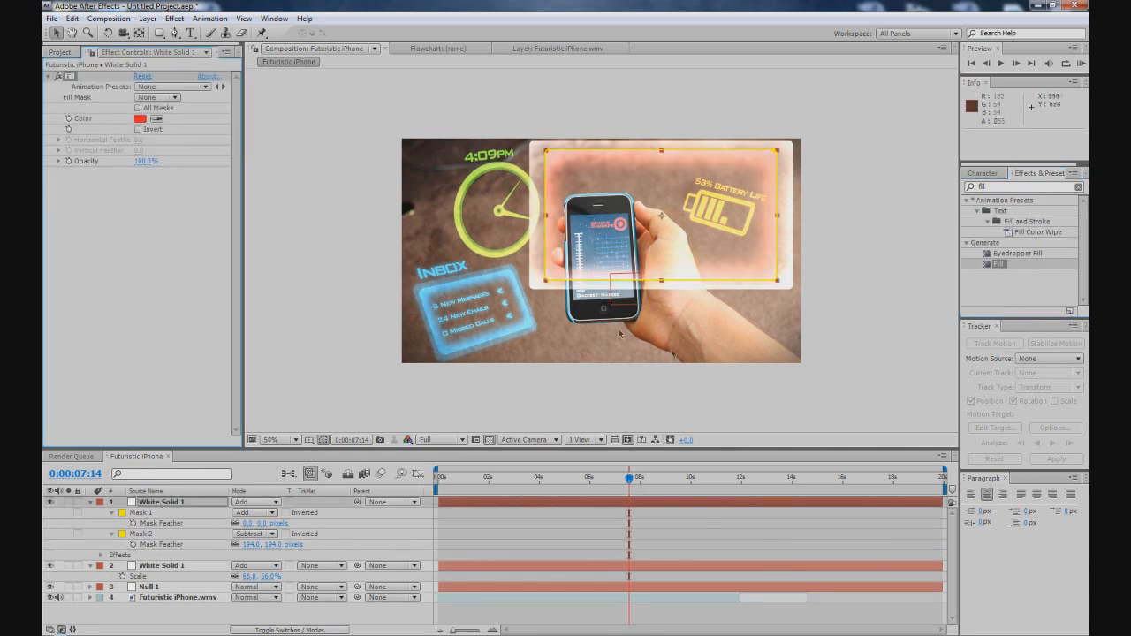
Set the upper solid's Fill color to green, 4BC615
{"action": "left_click", "coordinate": [140, 119]}
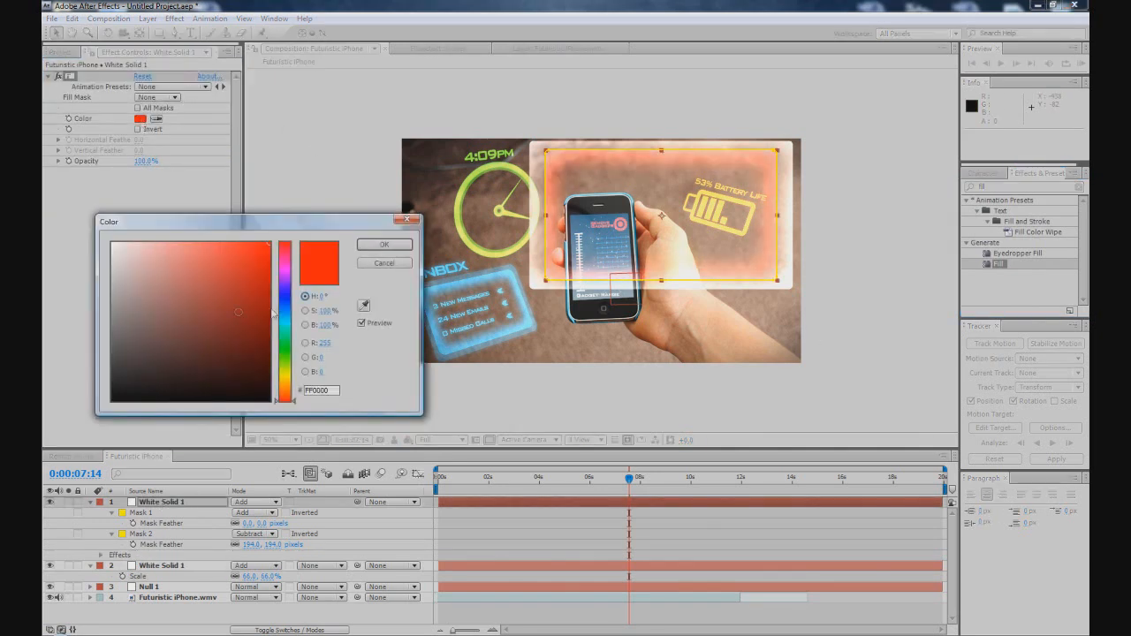
{"action": "left_click_drag", "start_coordinate": [284, 312], "coordinate": [289, 356]}
{"action": "left_click", "coordinate": [174, 254]}
{"action": "left_click_drag", "start_coordinate": [227, 300], "coordinate": [252, 277]}
{"action": "left_click", "coordinate": [383, 245]}
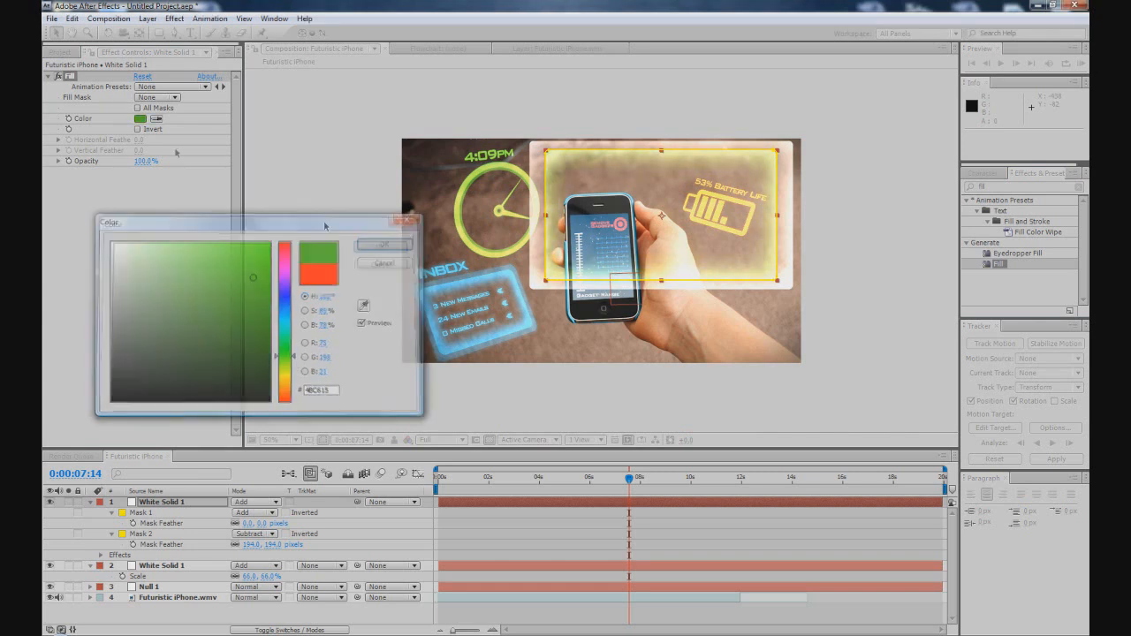
Copy the green Fill effect from the upper solid onto the lower solid and deselect the layers
{"action": "left_click", "coordinate": [69, 77]}
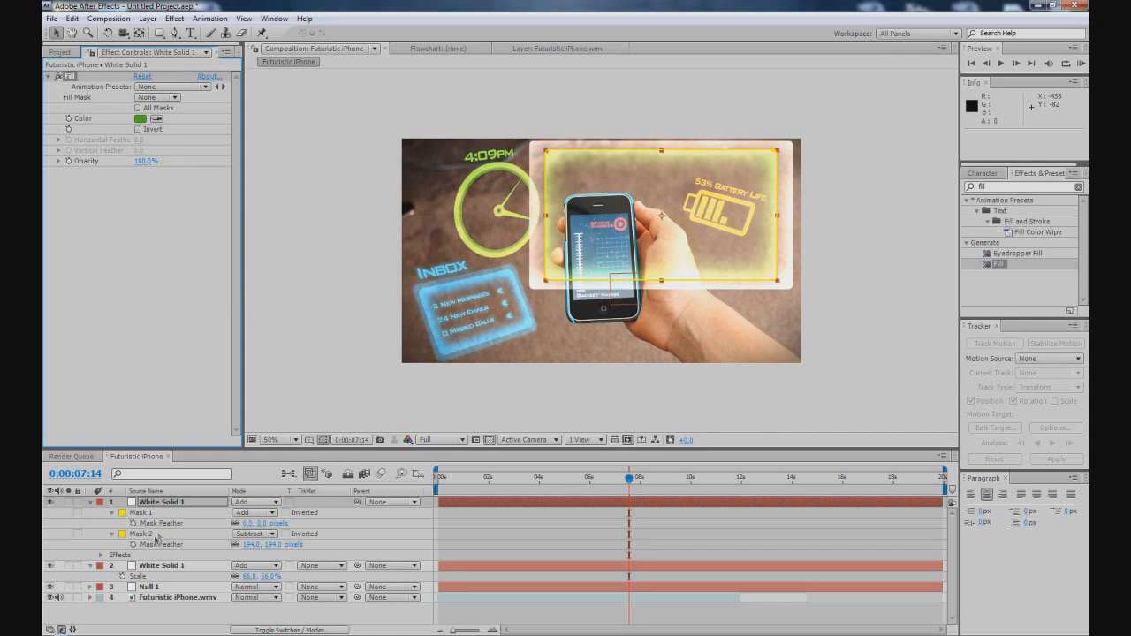
{"action": "left_click", "coordinate": [154, 570]}
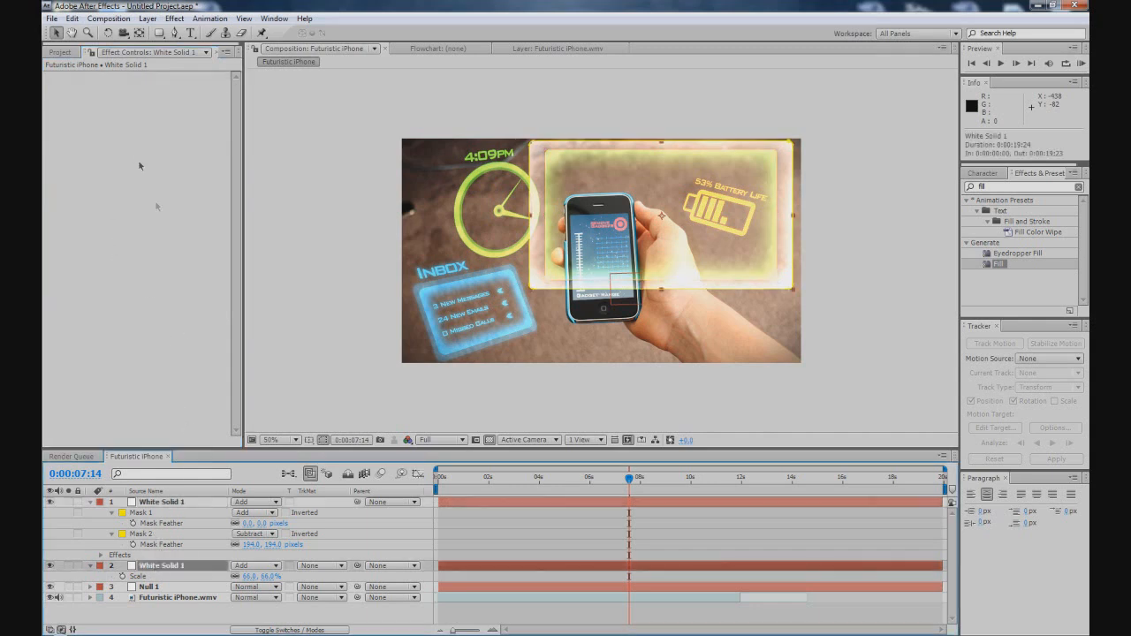
{"action": "key", "text": "ctrl+v"}
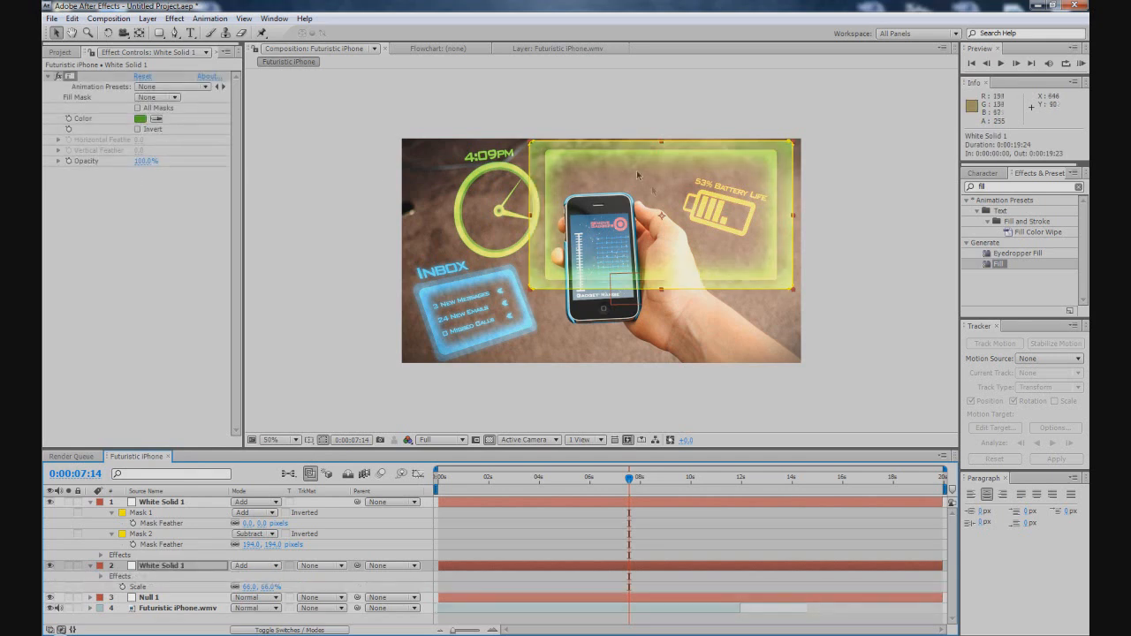
{"action": "left_click", "coordinate": [882, 228]}
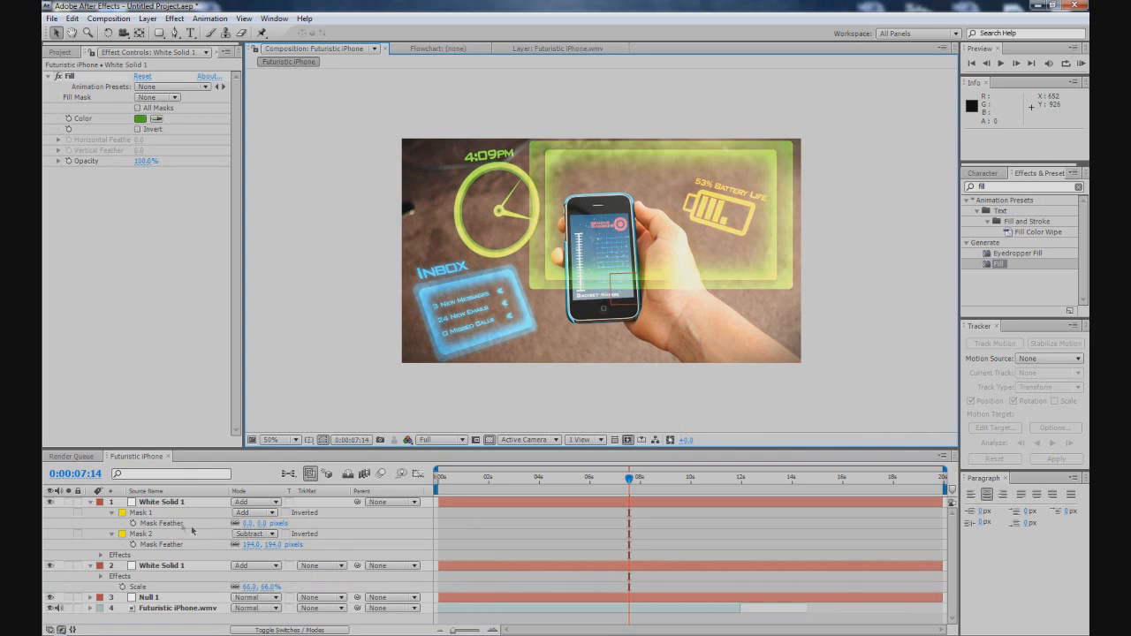
Pre-compose the two green solids into one composition with the default name
{"action": "left_click", "coordinate": [162, 502]}
{"action": "left_click", "coordinate": [168, 565], "text": "ctrl"}
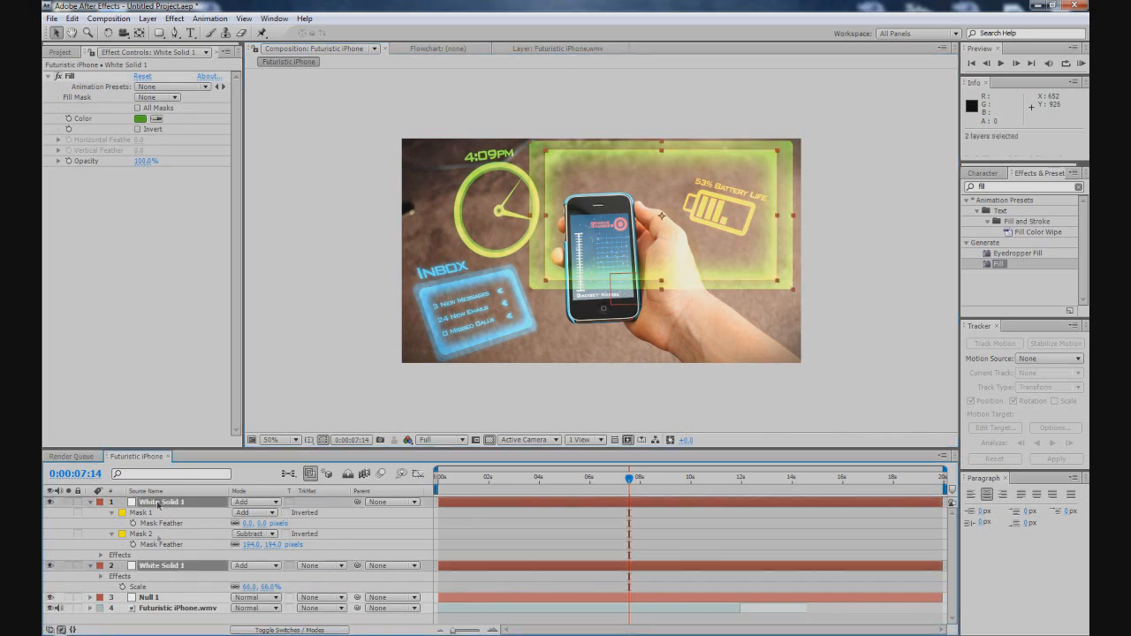
{"action": "left_click", "coordinate": [147, 19]}
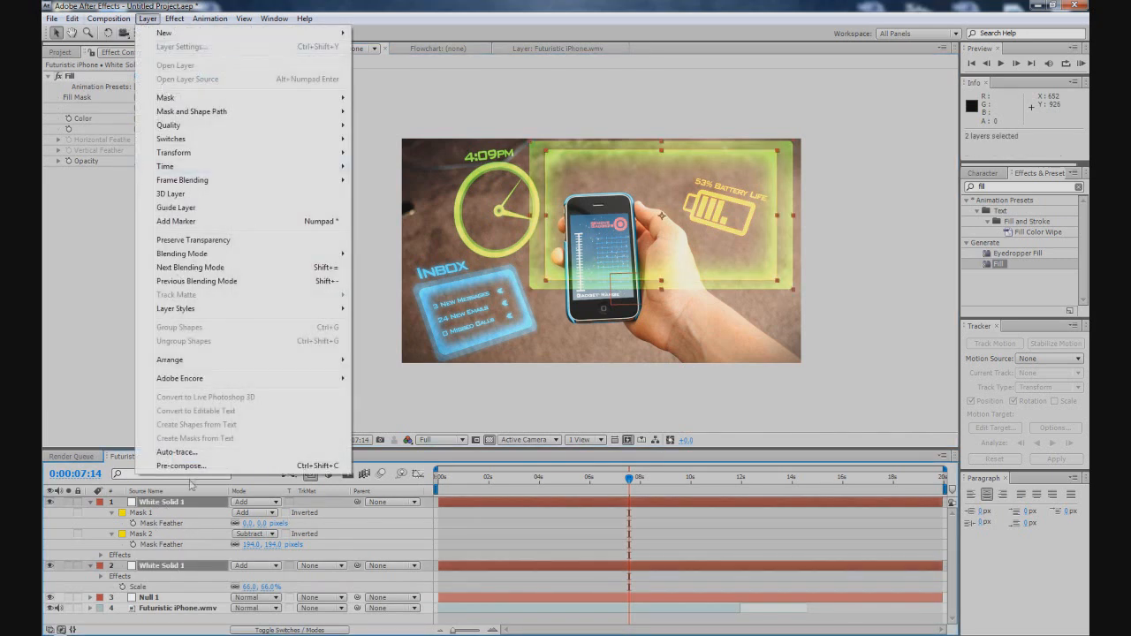
{"action": "left_click", "coordinate": [190, 464]}
{"action": "key", "text": "Return"}
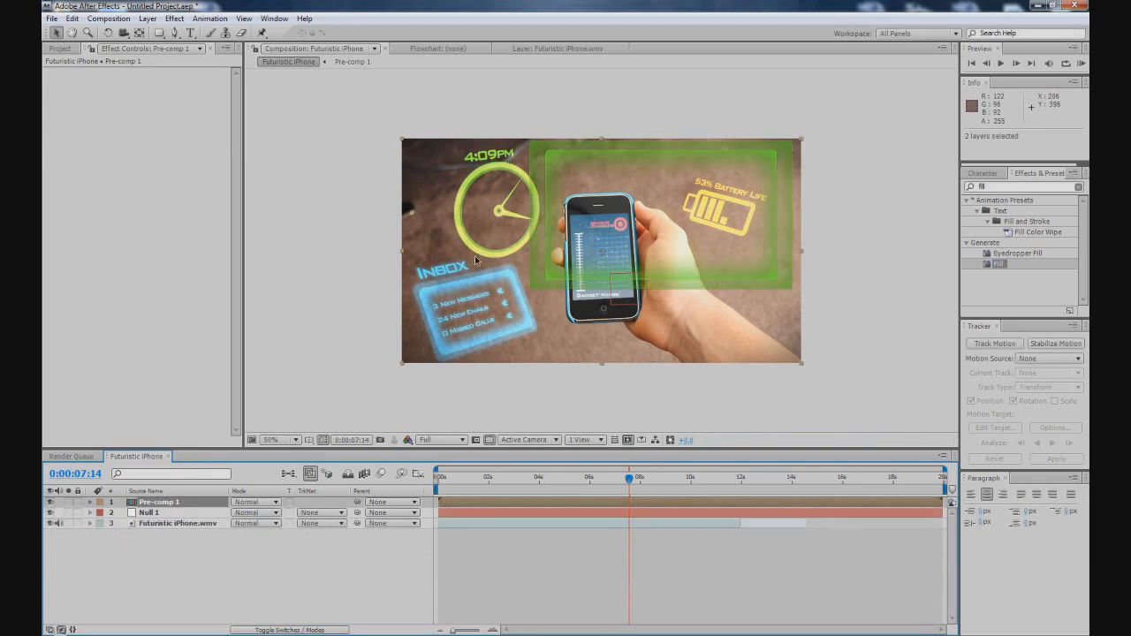
Set the pre-comp's blending mode to Add and move it to about 502, 384 in the frame
{"action": "left_click", "coordinate": [258, 503]}
{"action": "left_click", "coordinate": [270, 243]}
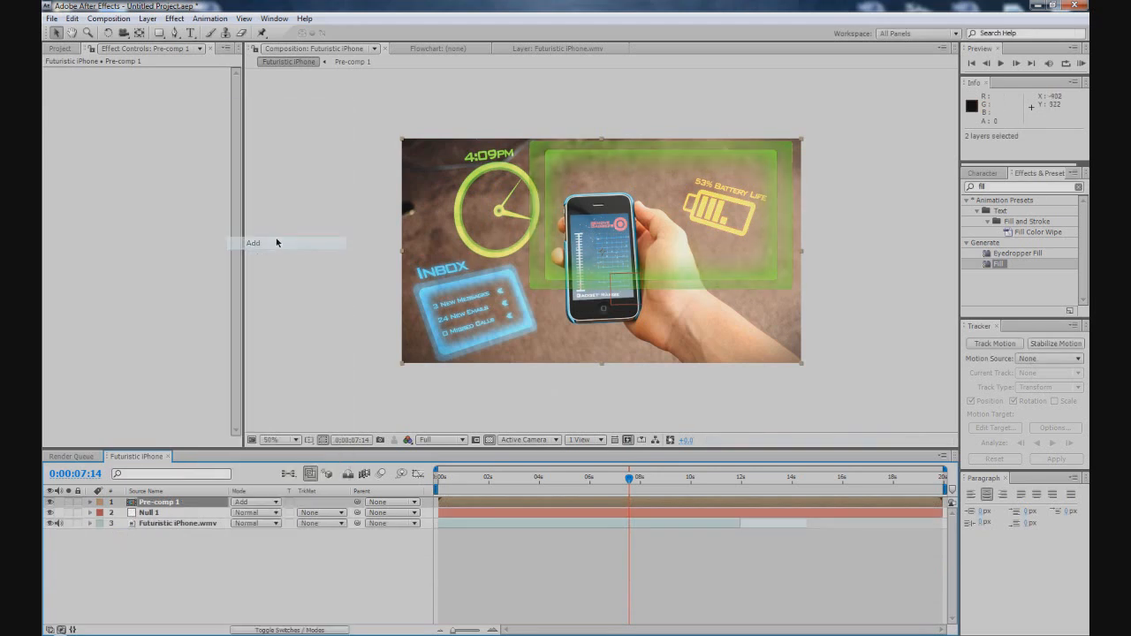
{"action": "left_click_drag", "start_coordinate": [532, 282], "coordinate": [566, 246]}
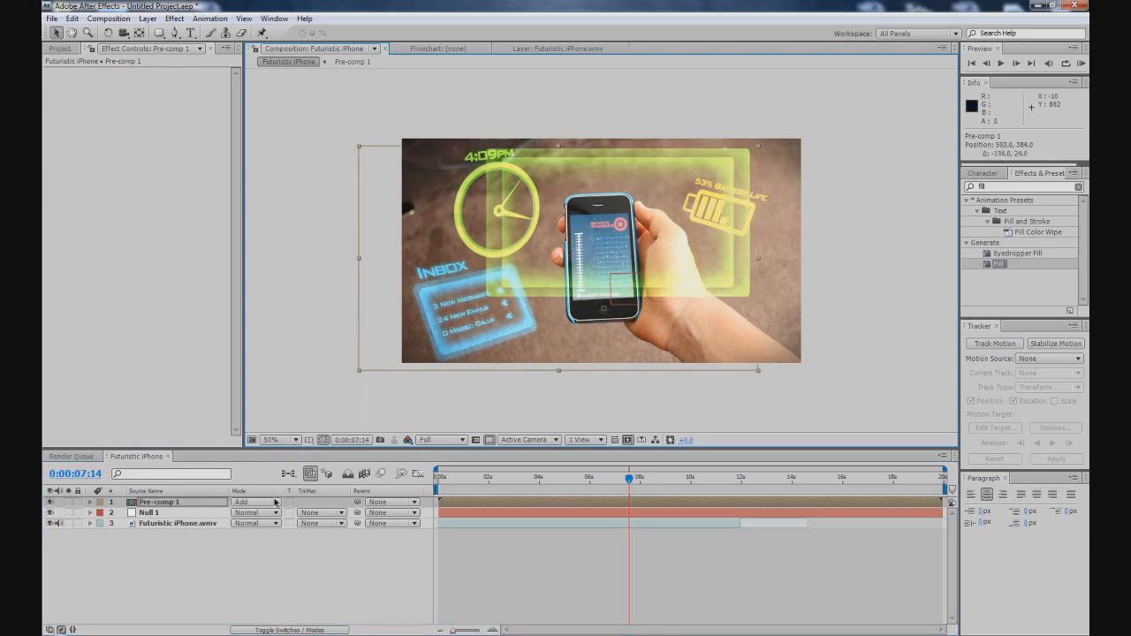
Make the pre-comp a 3D layer and parent it to the null, with the null stacked above it
{"action": "key", "text": "F4"}
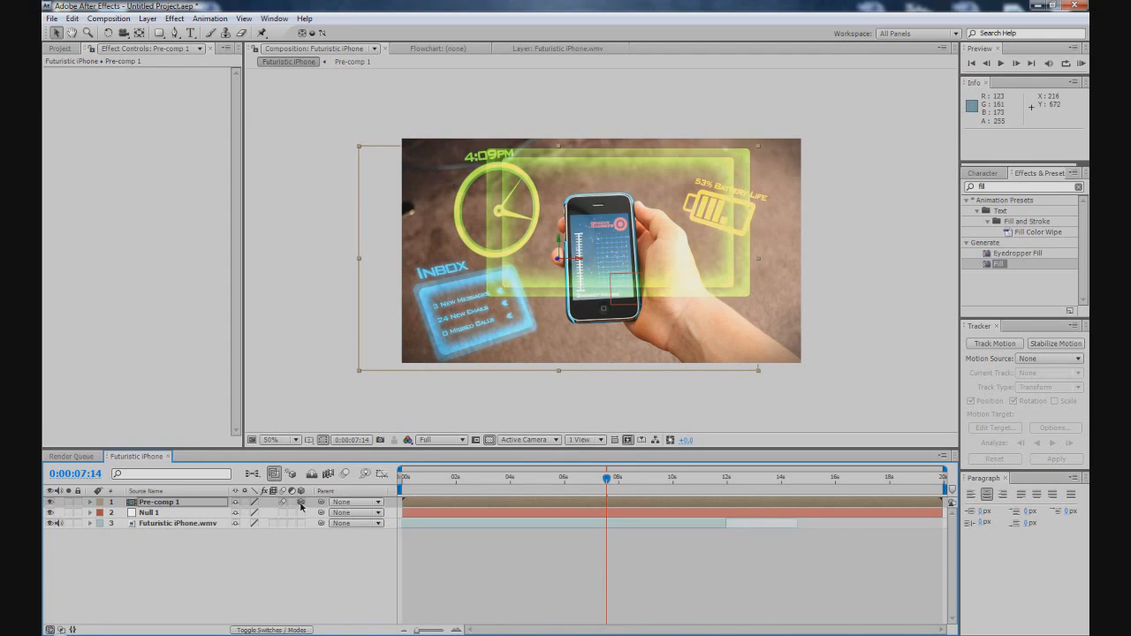
{"action": "left_click", "coordinate": [190, 512]}
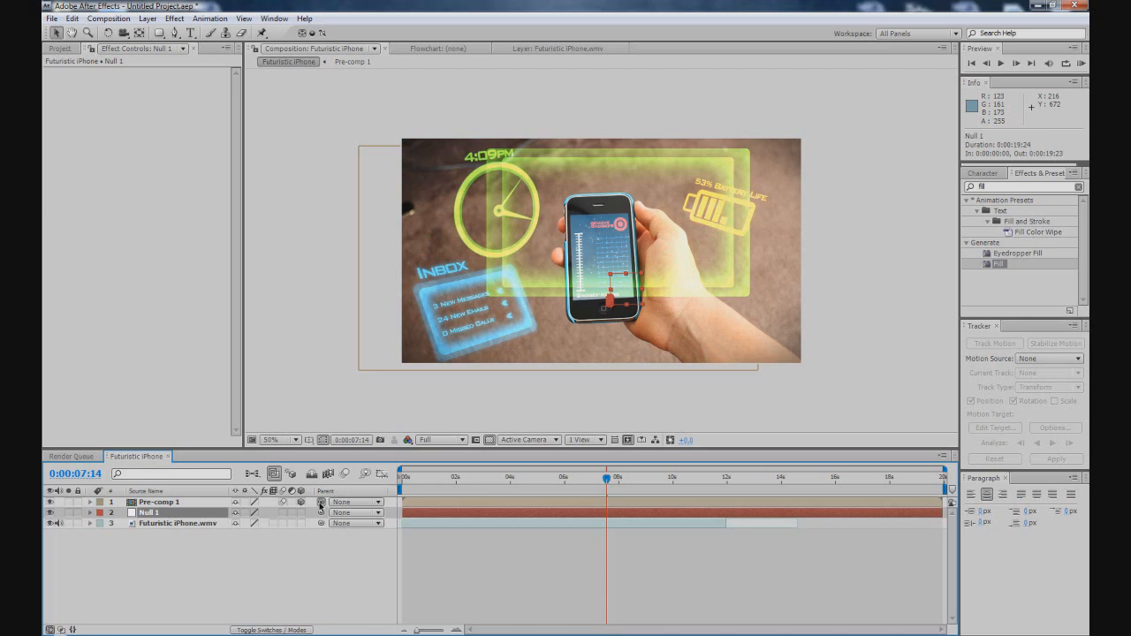
{"action": "left_click_drag", "start_coordinate": [321, 502], "coordinate": [175, 520]}
Rename the null layer Camera Track and the pre-comp layer 1st Gadget
{"action": "left_click", "coordinate": [160, 504]}
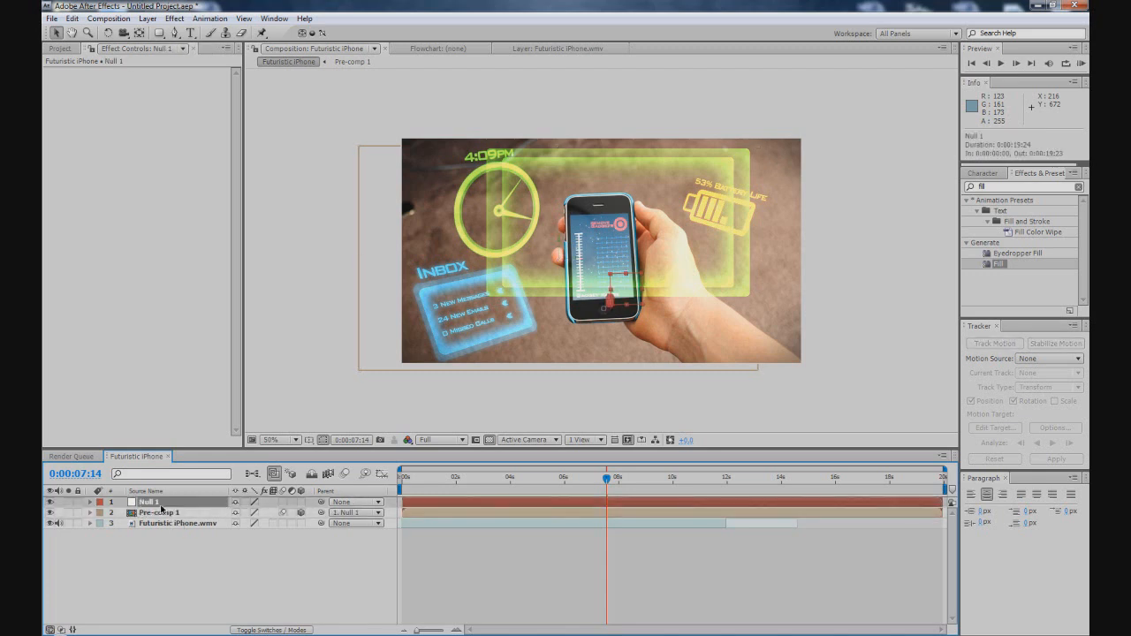
{"action": "key", "text": "Return"}
{"action": "type", "text": "Camera Track"}
{"action": "left_click", "coordinate": [164, 513]}
{"action": "left_click", "coordinate": [60, 523]}
{"action": "key", "text": "Return"}
{"action": "type", "text": "1st Gadget"}
{"action": "key", "text": "Return"}
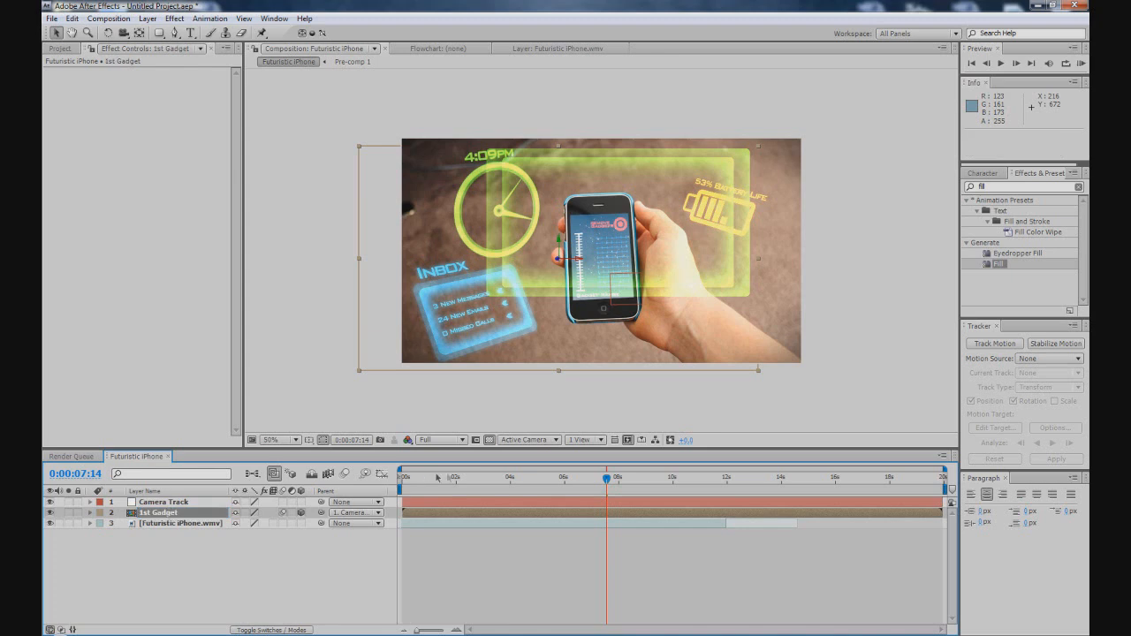
Reveal the Camera Track layer's keyframed properties and move the playhead to 0:00:03:09
{"action": "left_click", "coordinate": [201, 502]}
{"action": "key", "text": "u"}
{"action": "left_click_drag", "start_coordinate": [465, 489], "coordinate": [493, 486]}
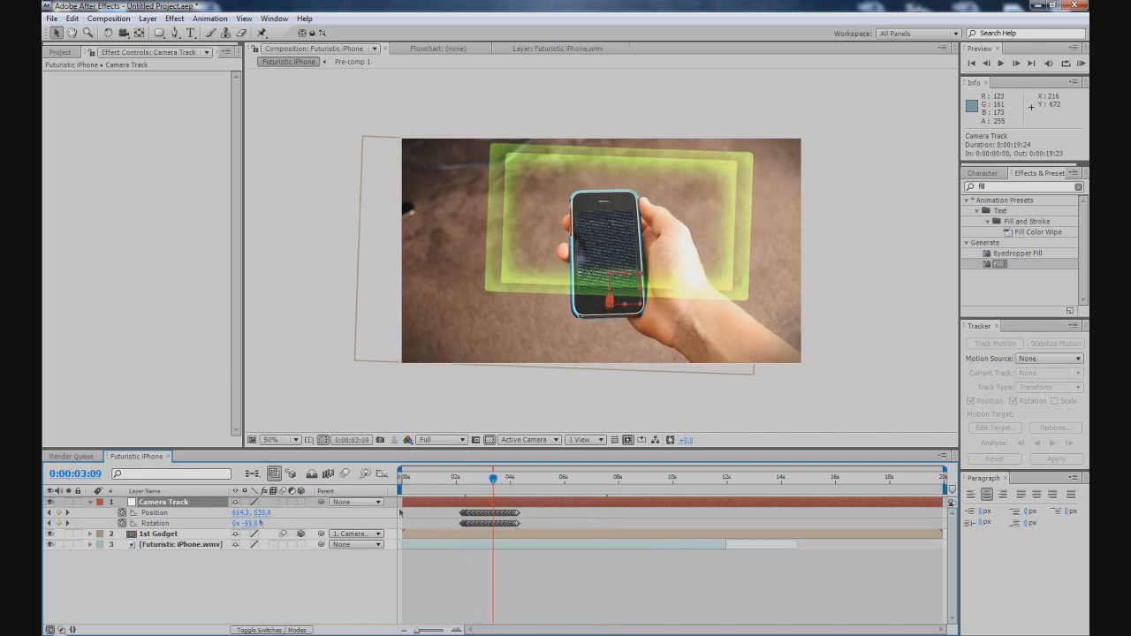
Scale 1st Gadget to 52%, rotate it about -18° in X, -36° in Y and -48° in Z, and place it left of the phone
{"action": "left_click", "coordinate": [180, 535]}
{"action": "key", "text": "r"}
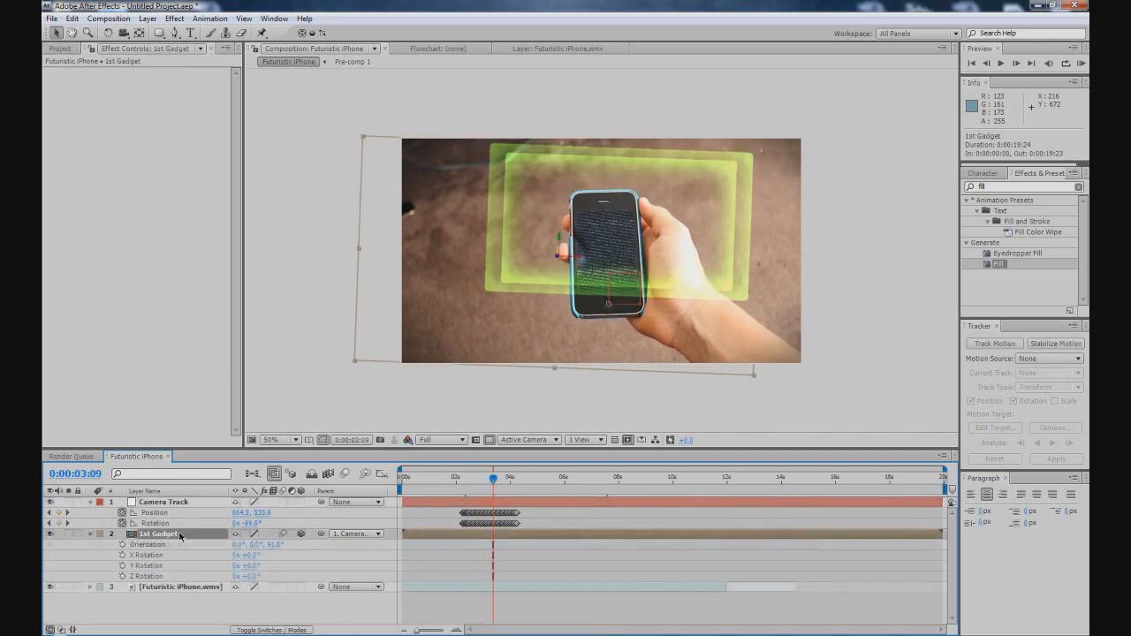
{"action": "key", "text": "shift+s"}
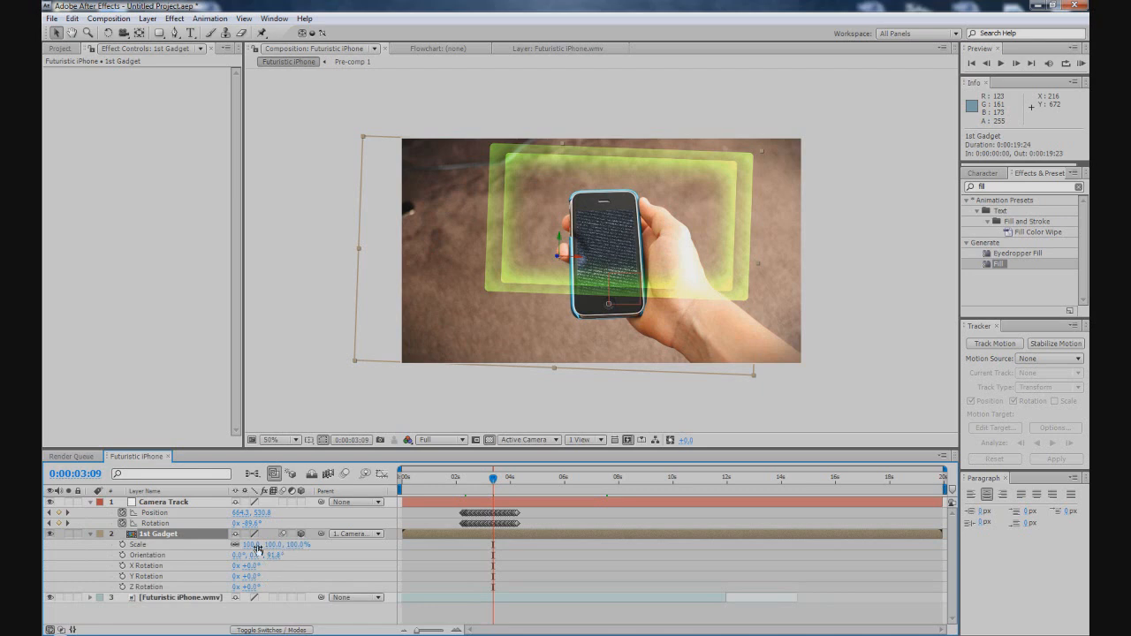
{"action": "mouse_move", "coordinate": [255, 546]}
{"action": "left_mouse_down"}
{"action": "mouse_move", "coordinate": [251, 583]}
{"action": "mouse_move", "coordinate": [274, 566]}
{"action": "mouse_move", "coordinate": [235, 576]}
{"action": "left_mouse_up"}
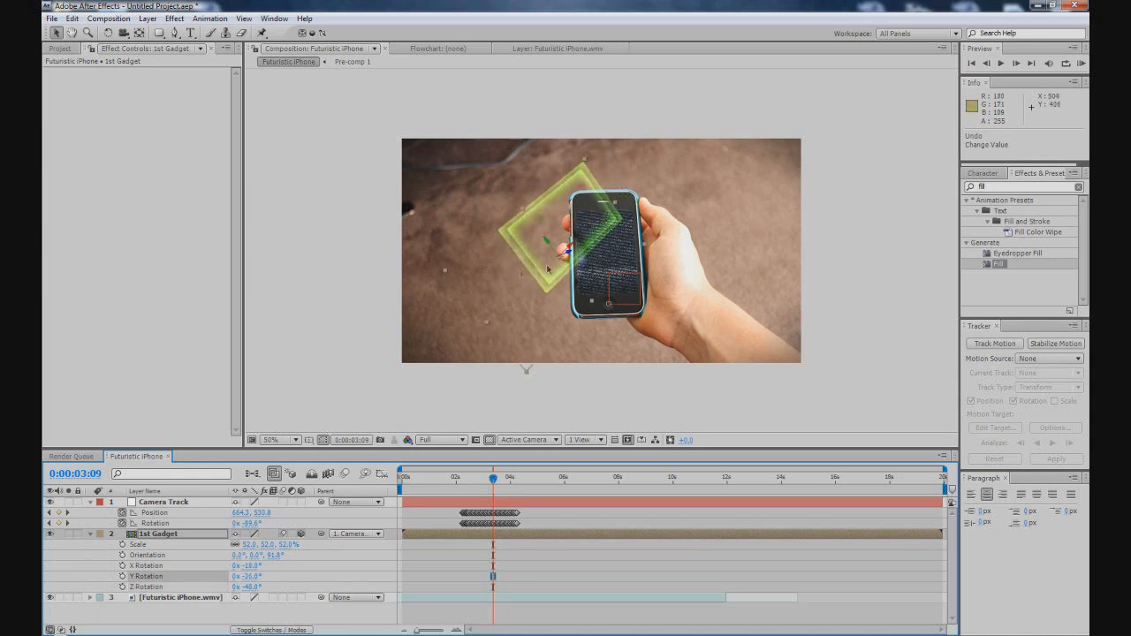
{"action": "left_click_drag", "start_coordinate": [556, 269], "coordinate": [489, 281]}
{"action": "mouse_move", "coordinate": [493, 478]}
{"action": "left_mouse_down"}
{"action": "mouse_move", "coordinate": [482, 478]}
{"action": "mouse_move", "coordinate": [508, 478]}
{"action": "left_mouse_up"}
Inside the 1st Gadget pre-comp, add the text "Inbox" at 109 px in the upper-left corner of the green frame
{"action": "double_click", "coordinate": [197, 536]}
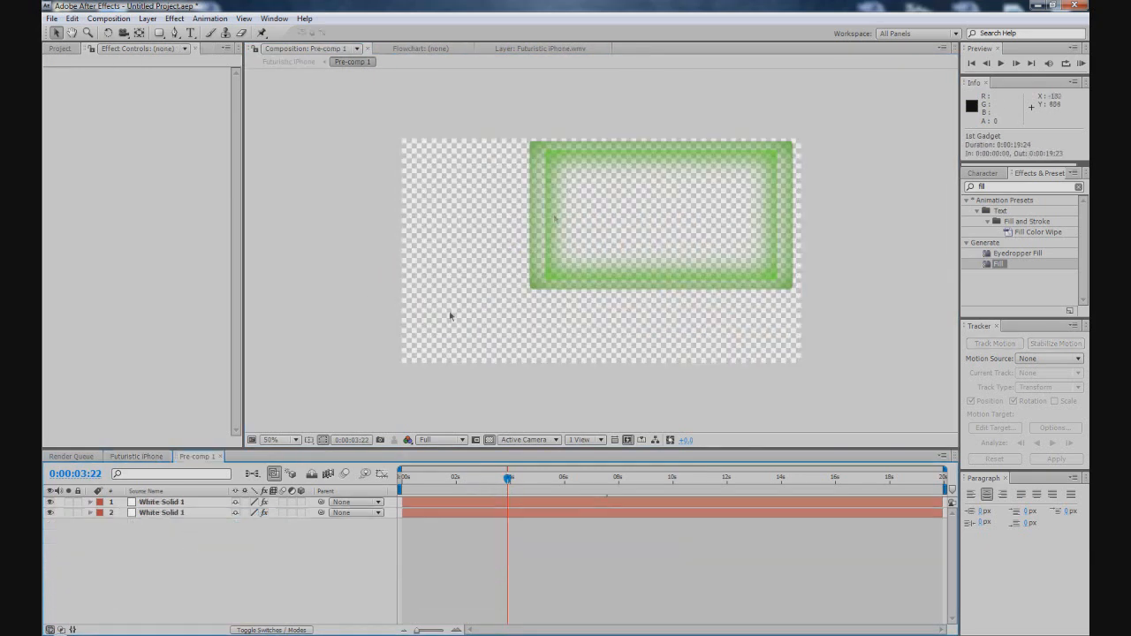
{"action": "left_click", "coordinate": [189, 34]}
{"action": "left_click", "coordinate": [595, 182]}
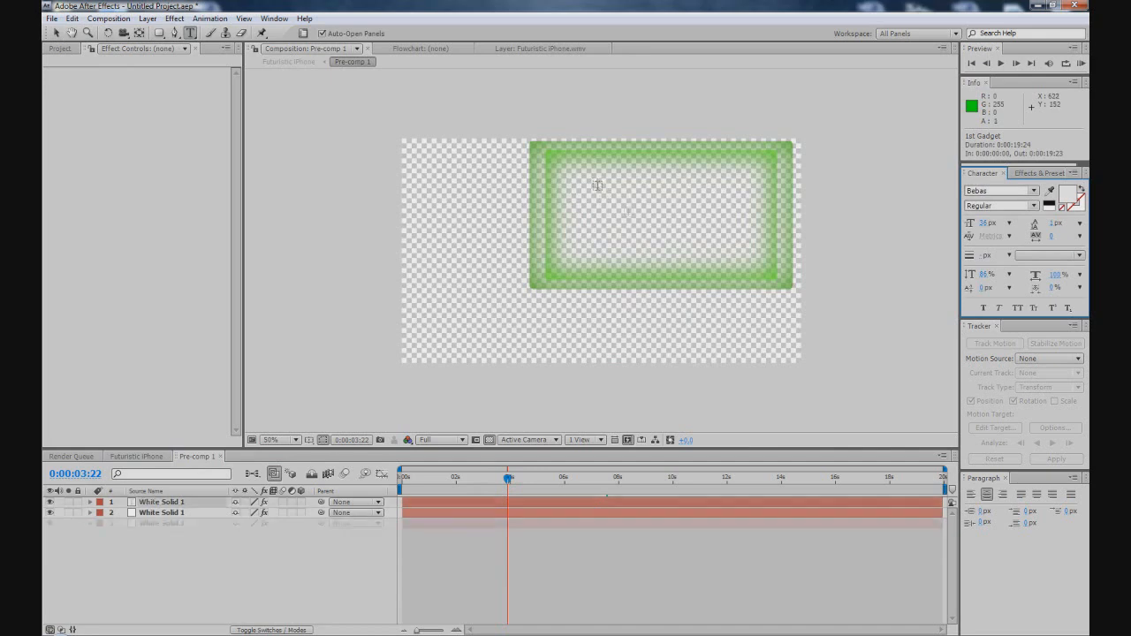
{"action": "key", "text": "ctrl+a"}
{"action": "left_click", "coordinate": [985, 224]}
{"action": "left_click_drag", "start_coordinate": [986, 225], "coordinate": [1032, 225]}
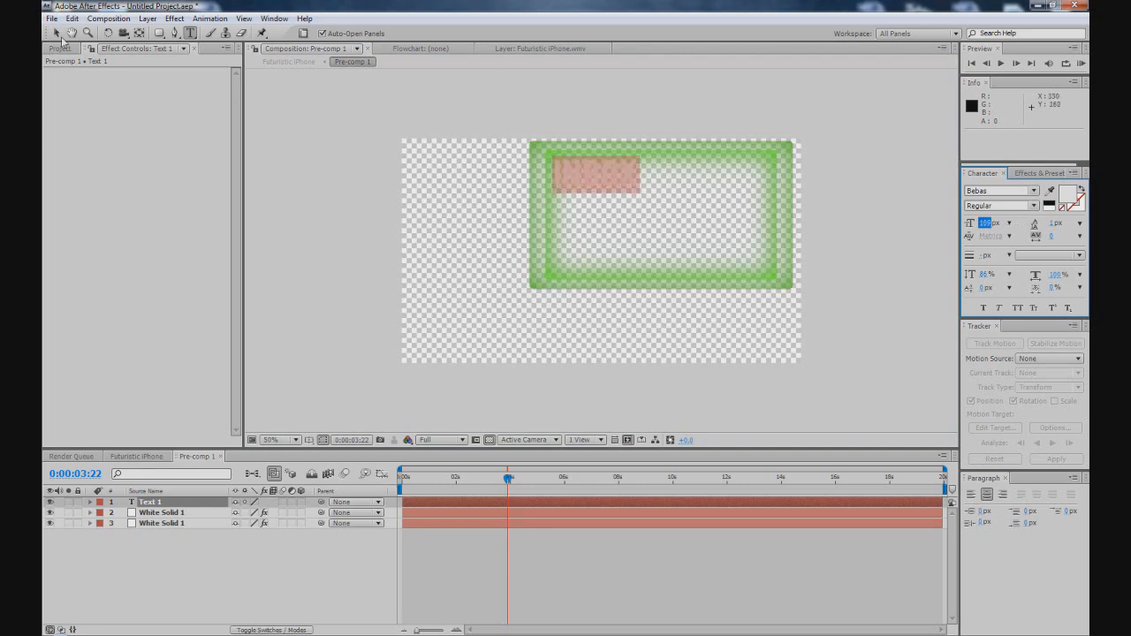
{"action": "left_click_drag", "start_coordinate": [581, 178], "coordinate": [594, 187]}
{"action": "key", "text": "v"}
Copy the green Fill effect from the inner solid onto the Inbox text and return to the Futuristic iPhone composition
{"action": "left_click", "coordinate": [181, 513]}
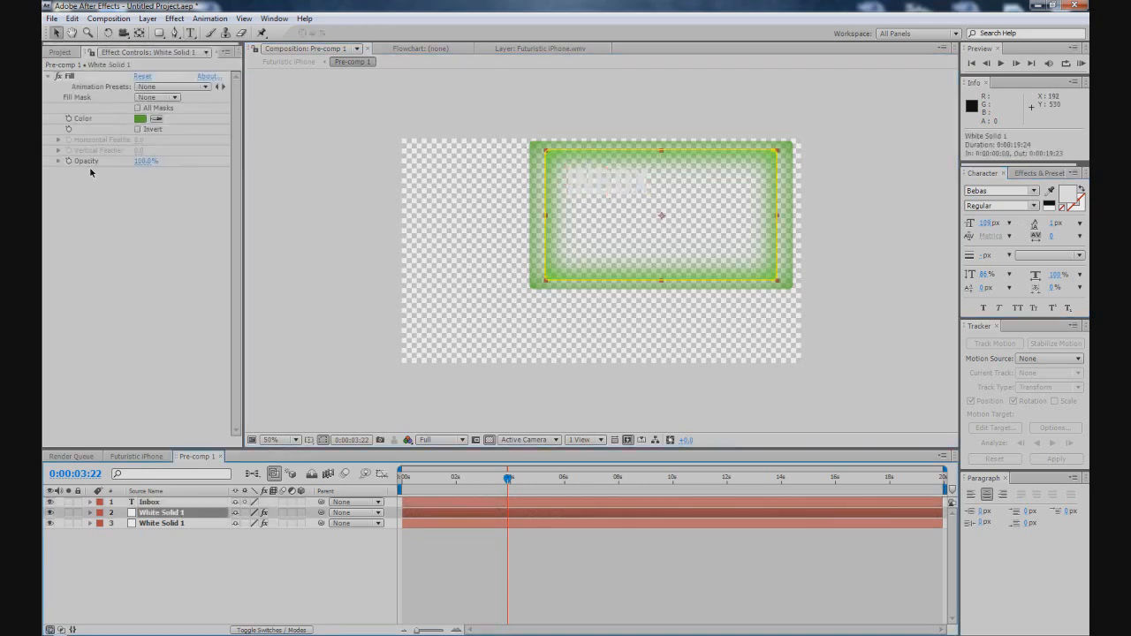
{"action": "left_click", "coordinate": [171, 502]}
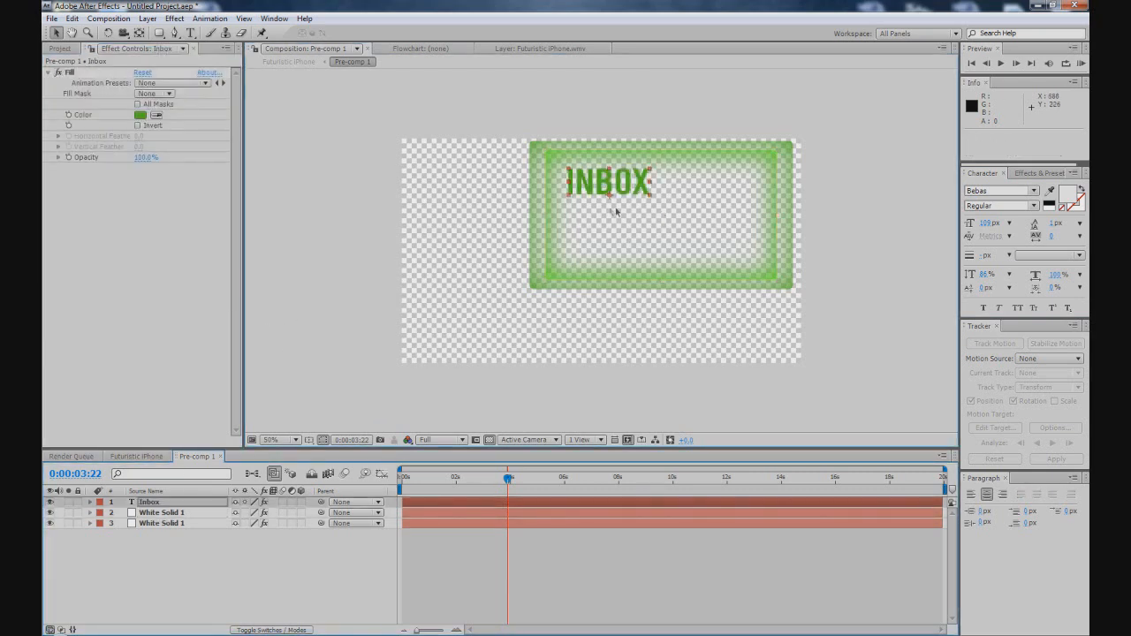
{"action": "left_click", "coordinate": [136, 456]}
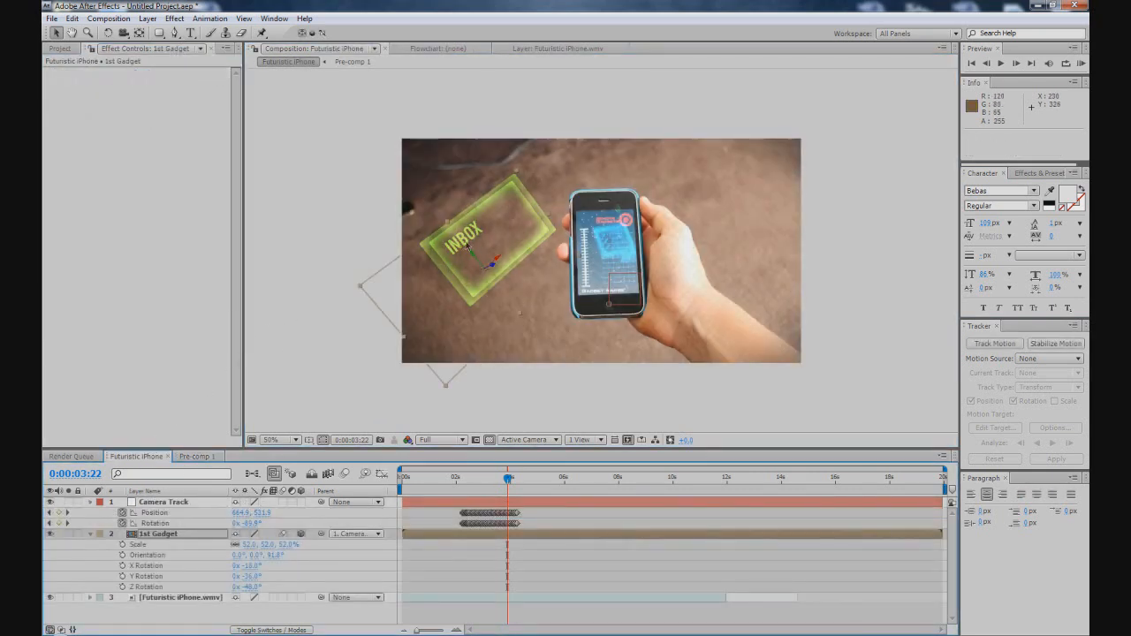
Preview how the Inbox gadget follows the footage up to 0:00:03:18, with the layer properties collapsed and the view enlarged
{"action": "left_click", "coordinate": [374, 236]}
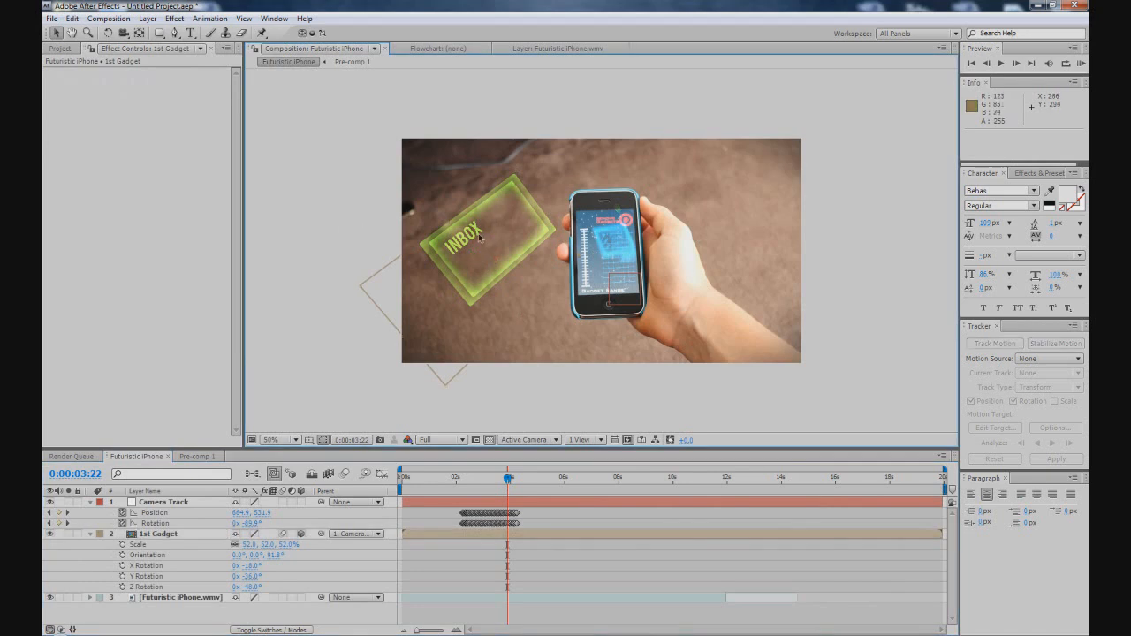
{"action": "left_click_drag", "start_coordinate": [471, 478], "coordinate": [502, 474]}
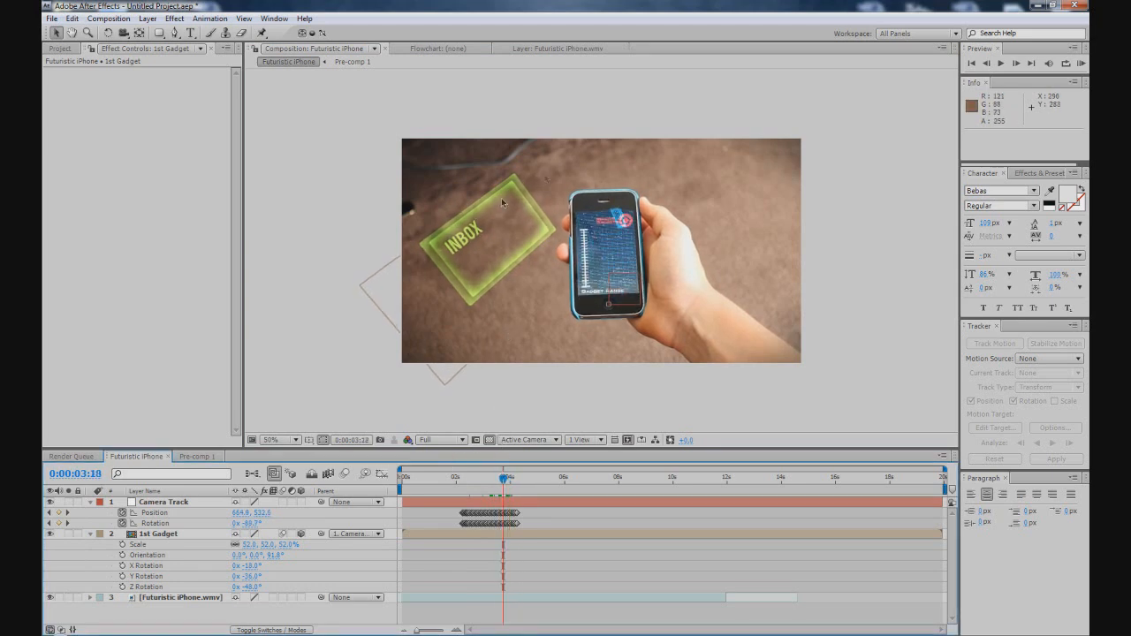
{"action": "left_click", "coordinate": [90, 502]}
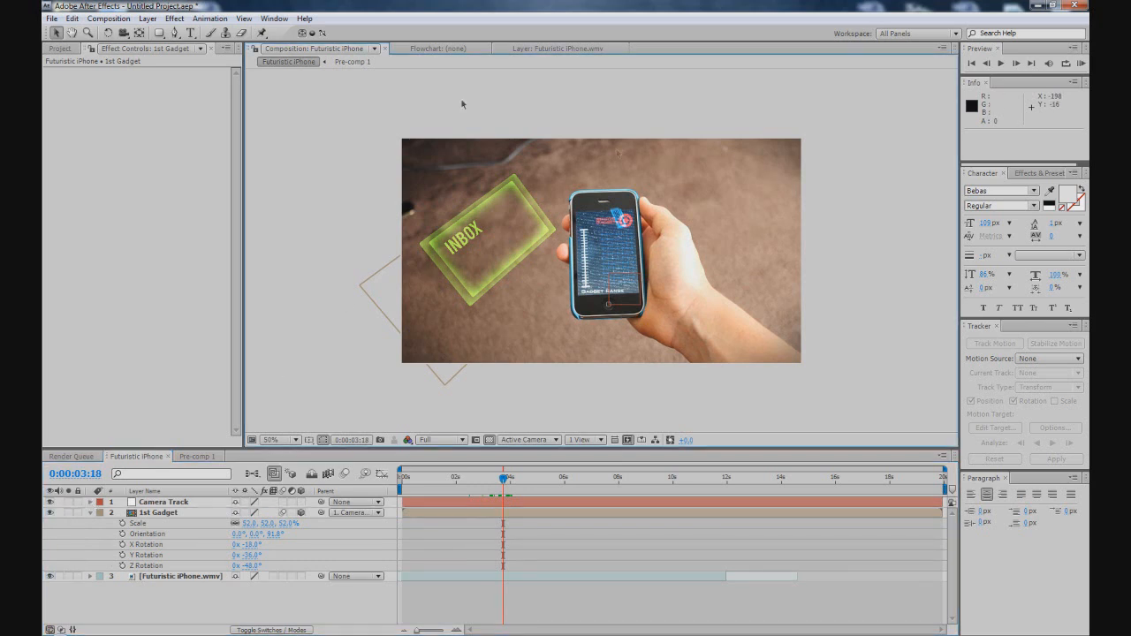
{"action": "key", "text": "slash"}
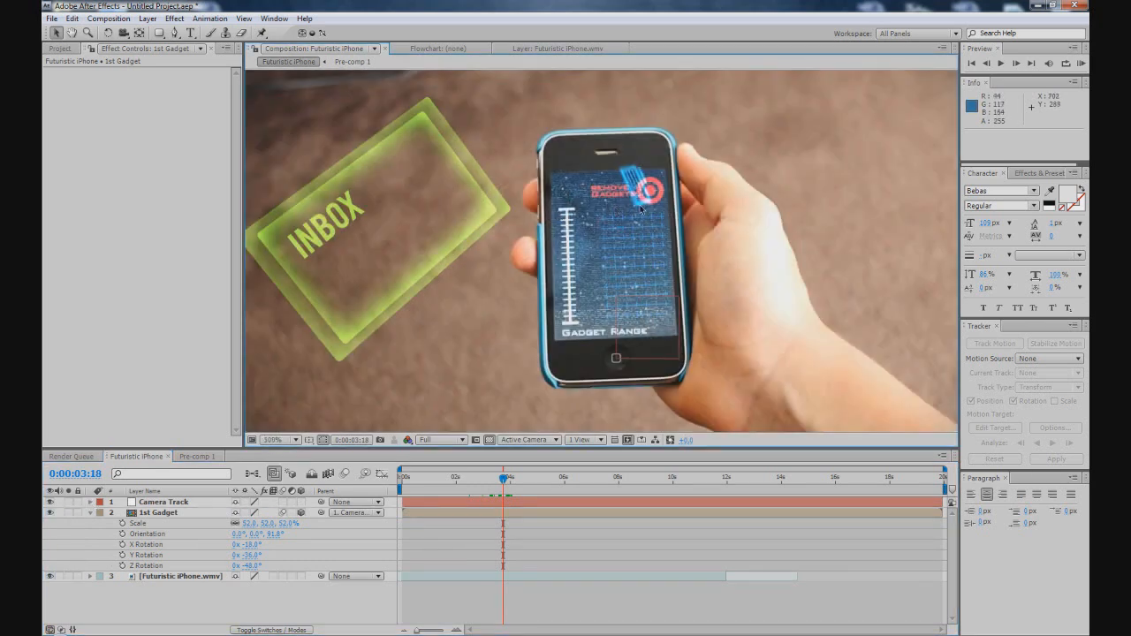
Go to 0:00:02:06 and create a white solid named Screen
{"action": "left_click", "coordinate": [462, 478]}
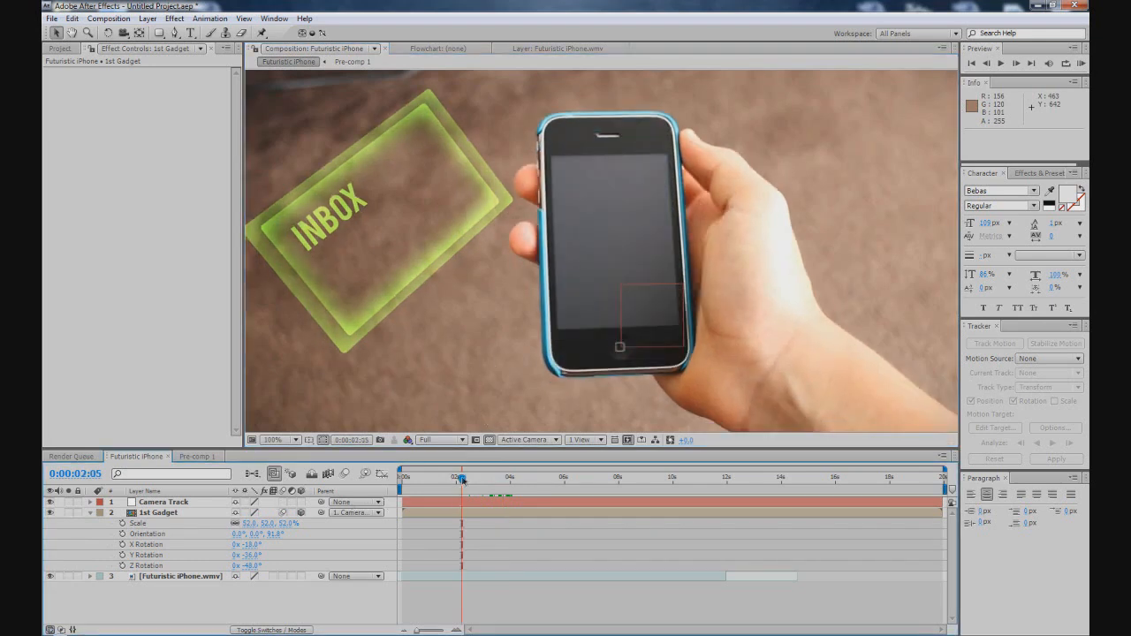
{"action": "left_click_drag", "start_coordinate": [462, 479], "coordinate": [462, 479]}
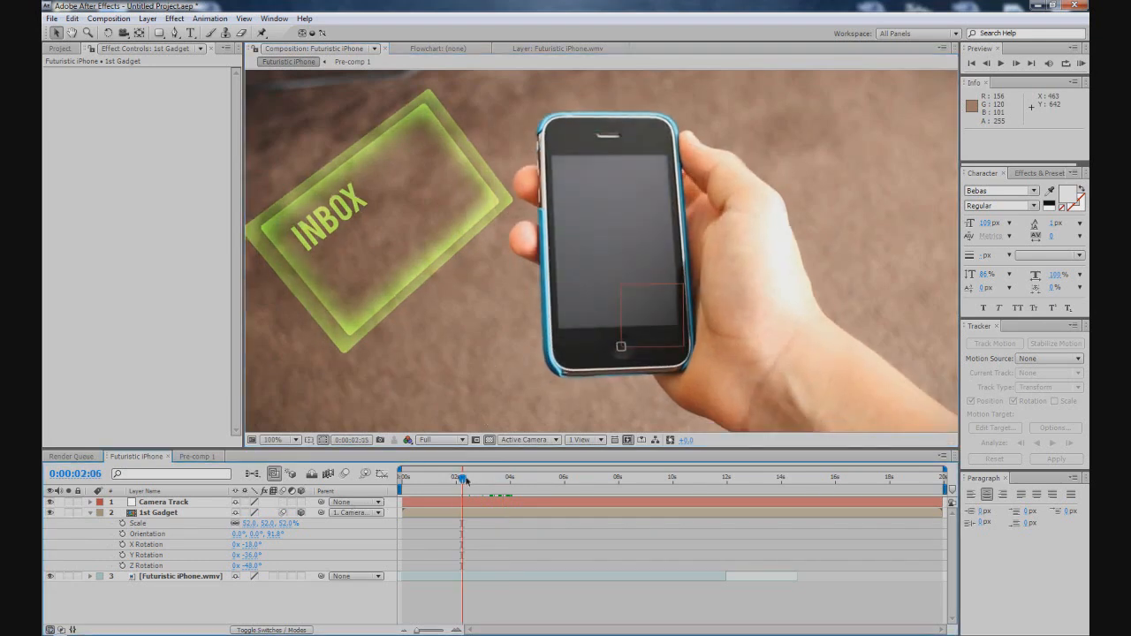
{"action": "left_click", "coordinate": [148, 19]}
{"action": "mouse_move", "coordinate": [265, 29]}
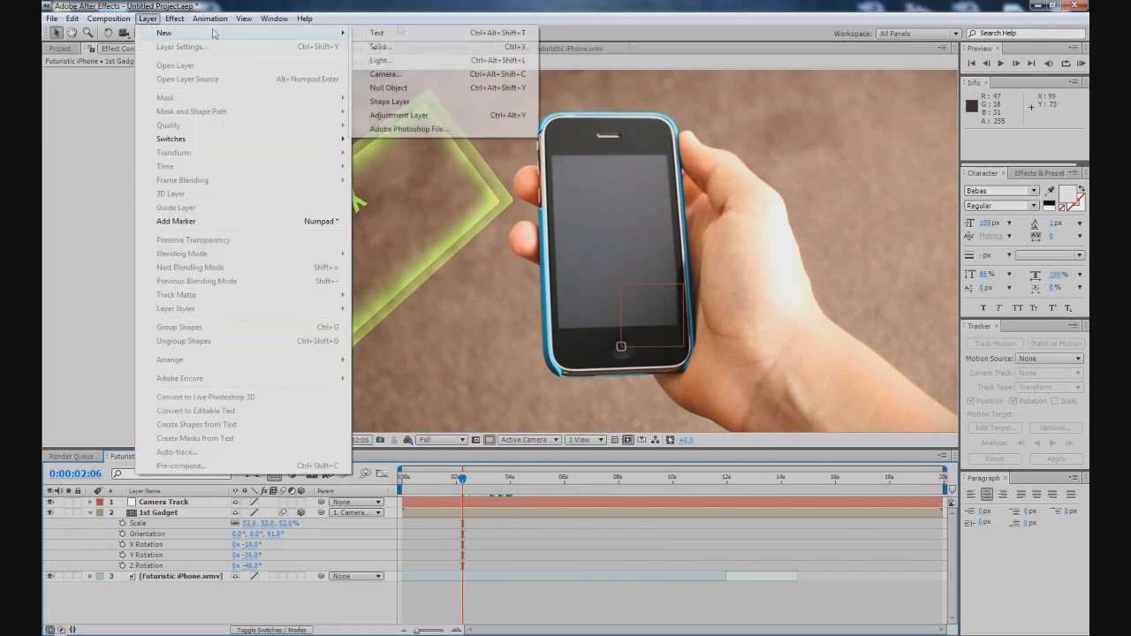
{"action": "left_click", "coordinate": [429, 44]}
{"action": "type", "text": "Screen"}
{"action": "key", "text": "Return"}
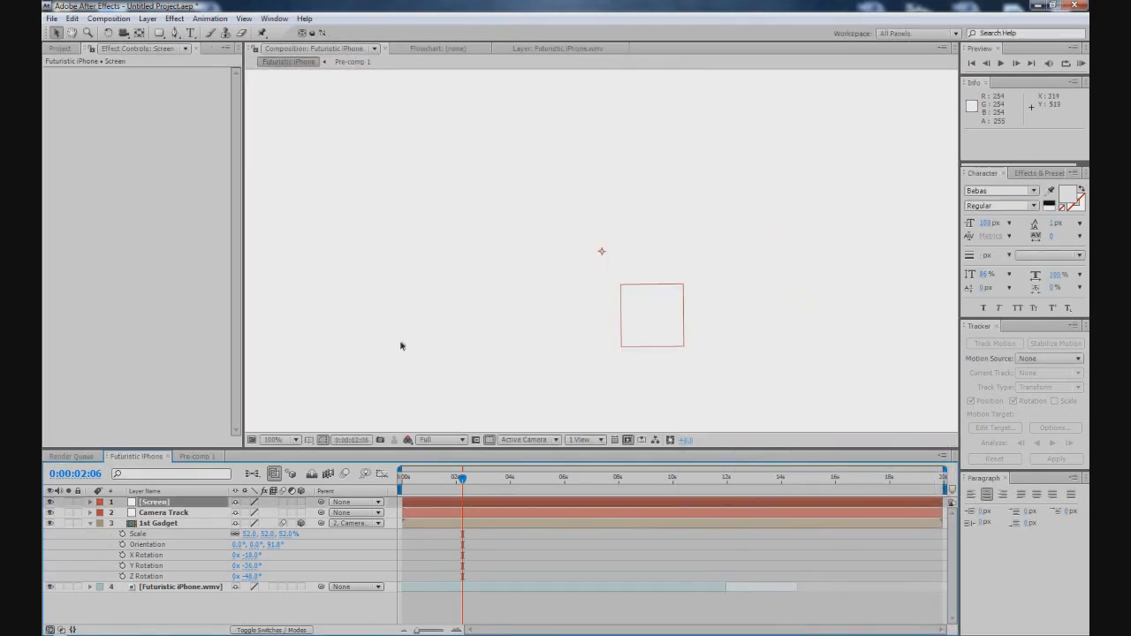
Scale the Screen solid down to about 41% and make it a 3D layer
{"action": "scroll", "coordinate": [402, 344], "scroll_direction": "down", "scroll_amount": 1}
{"action": "left_click_drag", "start_coordinate": [402, 138], "coordinate": [518, 204]}
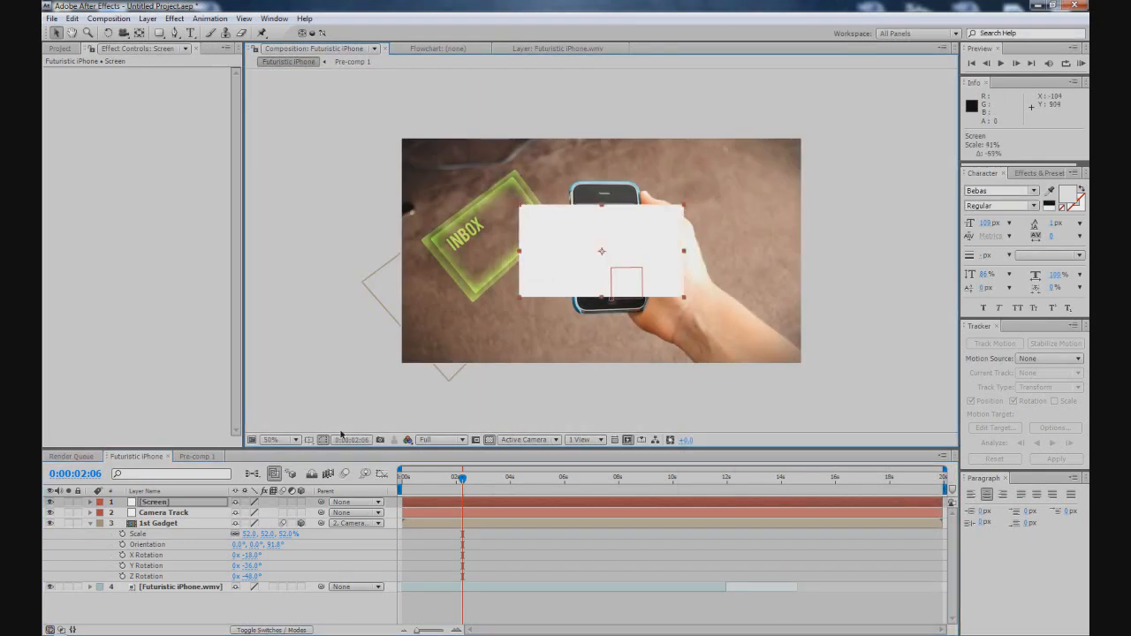
{"action": "left_click", "coordinate": [300, 502]}
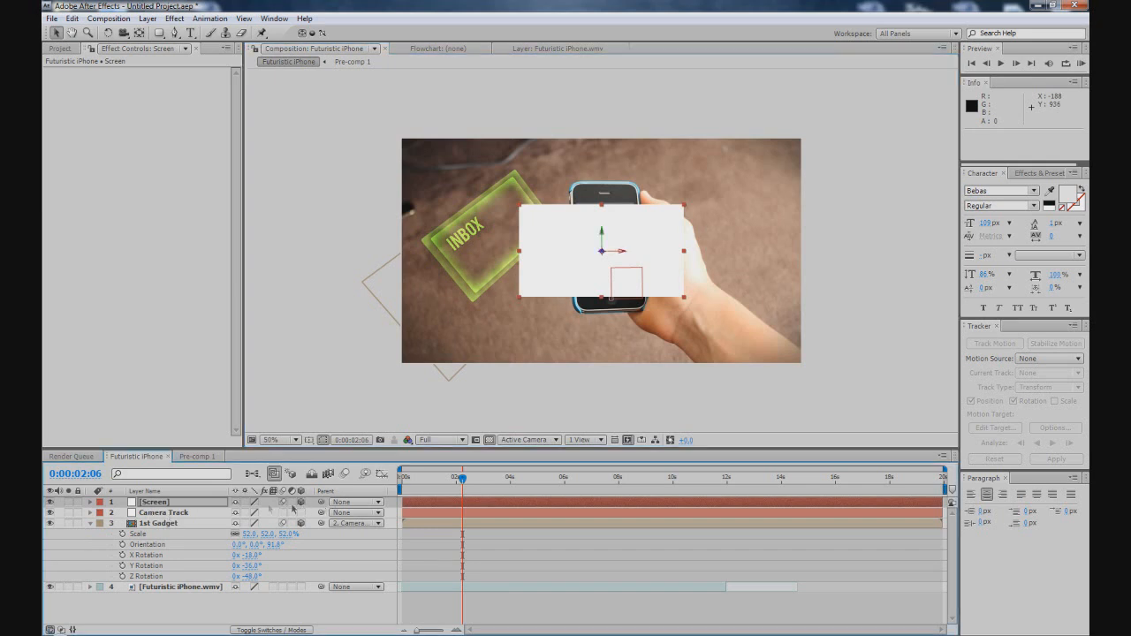
Stack the Screen layer directly below Camera Track, parent it to Camera Track, and collapse the 1st Gadget properties
{"action": "left_click_drag", "start_coordinate": [182, 508], "coordinate": [186, 521]}
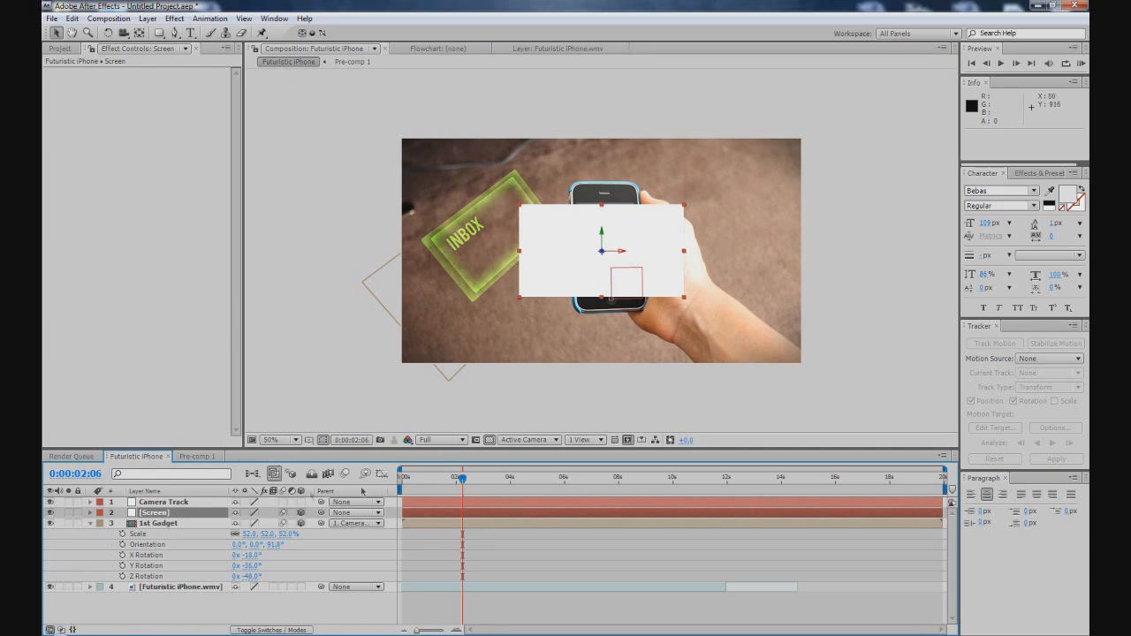
{"action": "left_click", "coordinate": [200, 510]}
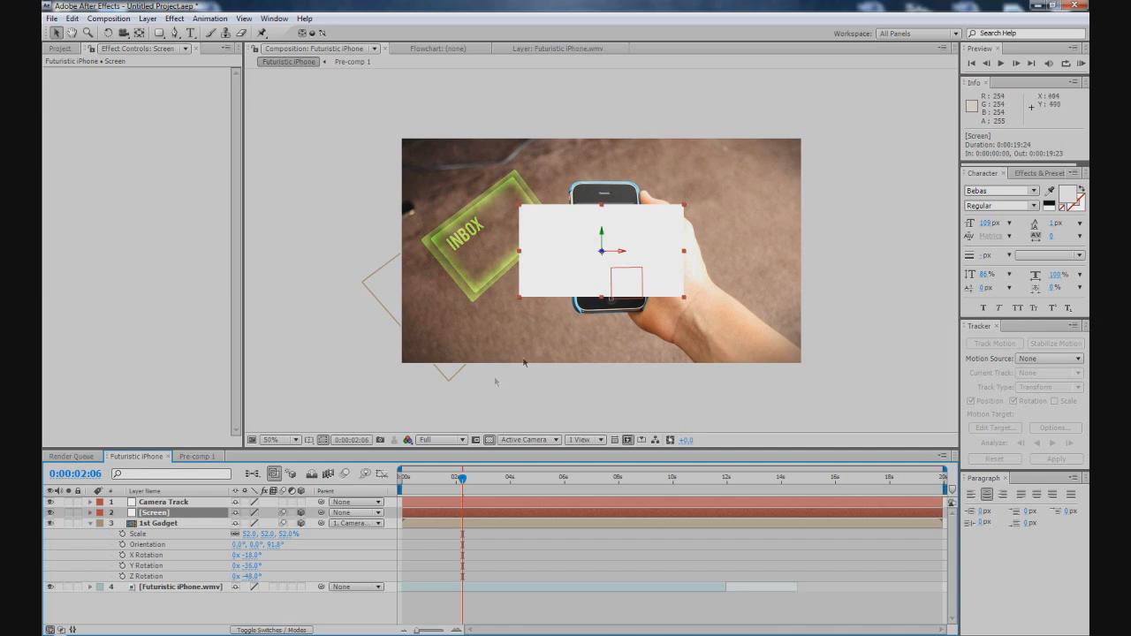
{"action": "left_click_drag", "start_coordinate": [321, 518], "coordinate": [168, 502]}
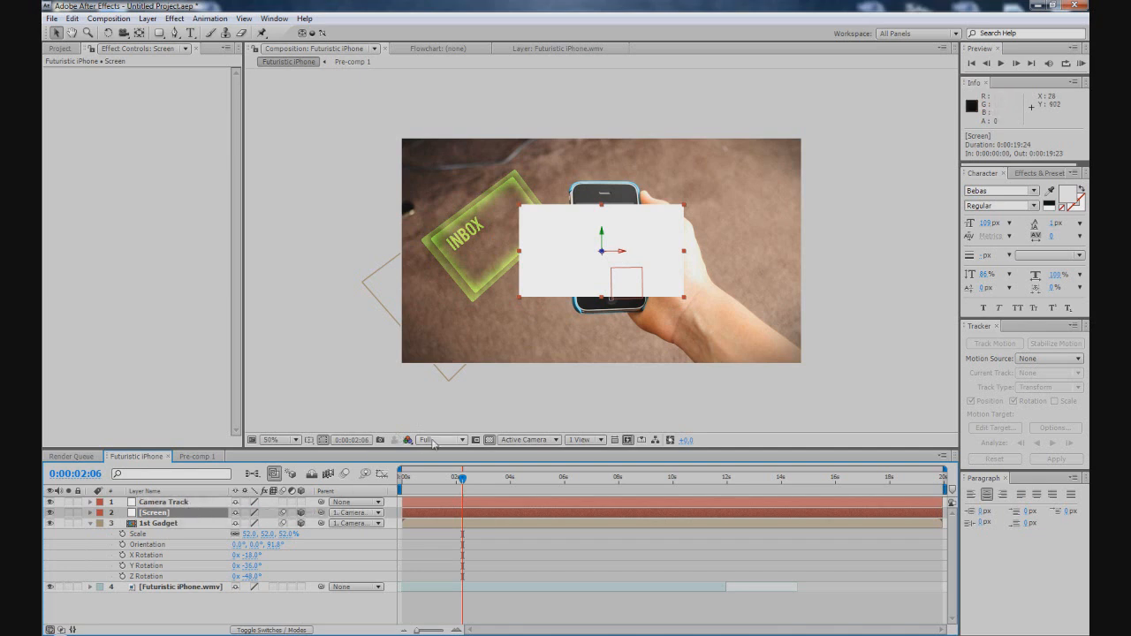
{"action": "left_click", "coordinate": [163, 502]}
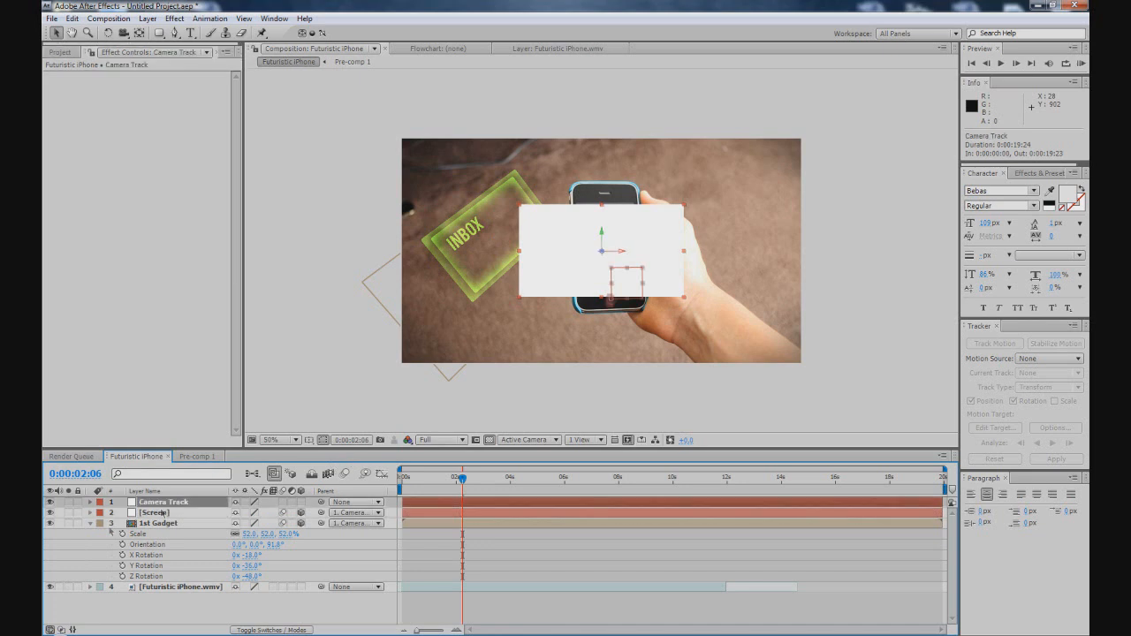
{"action": "left_click", "coordinate": [90, 523]}
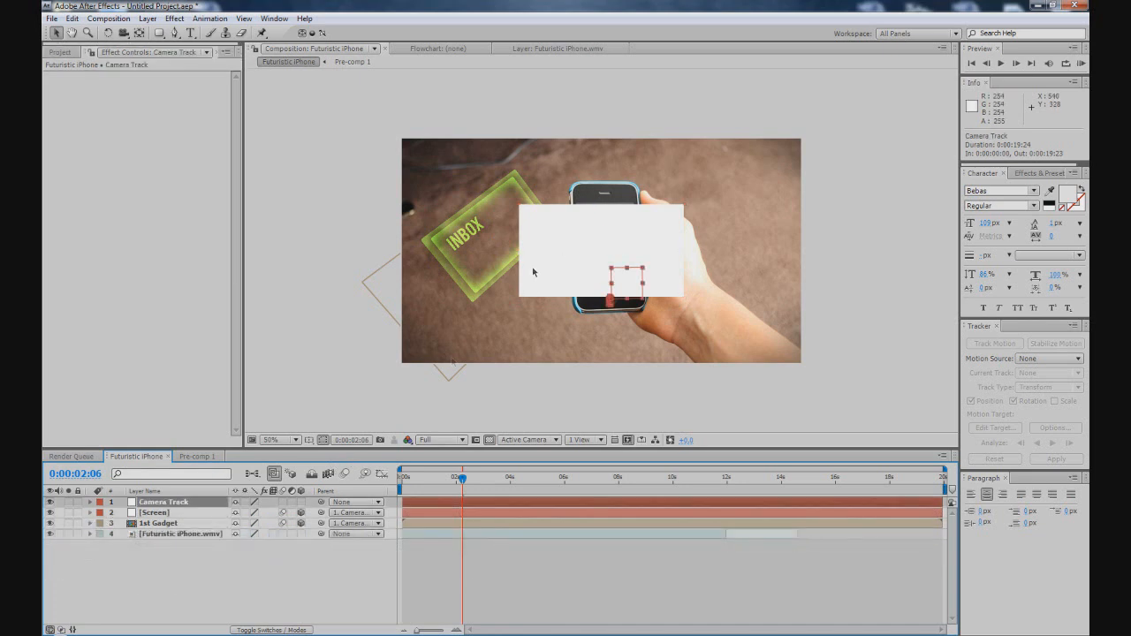
Lower the Screen layer's opacity to 35%
{"action": "left_click", "coordinate": [155, 512]}
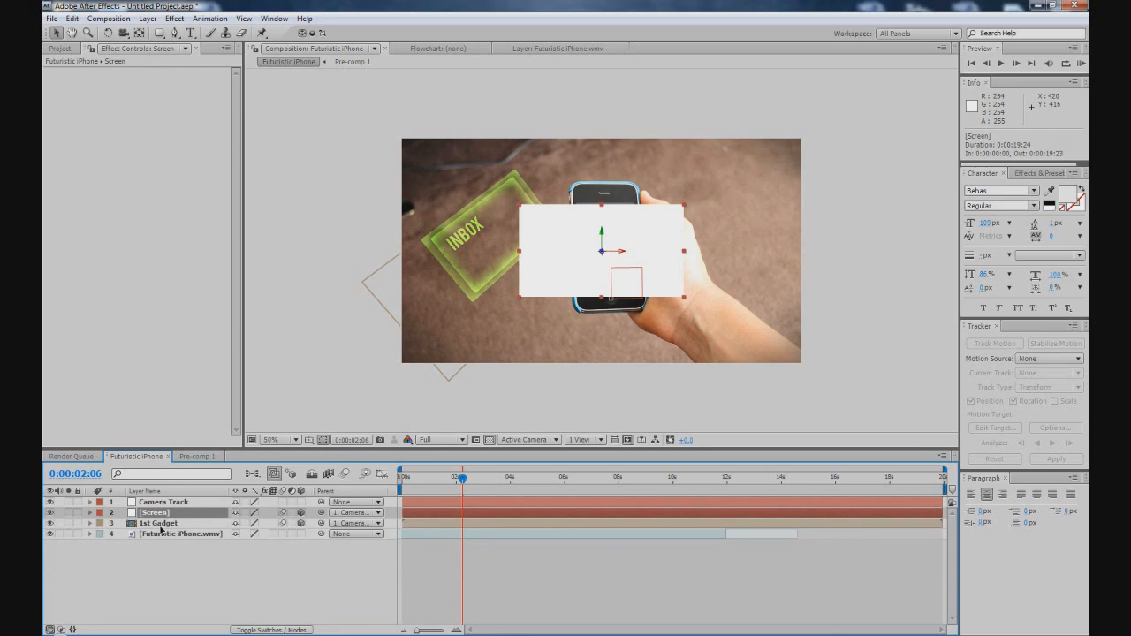
{"action": "key", "text": "t"}
{"action": "left_click_drag", "start_coordinate": [236, 529], "coordinate": [197, 529]}
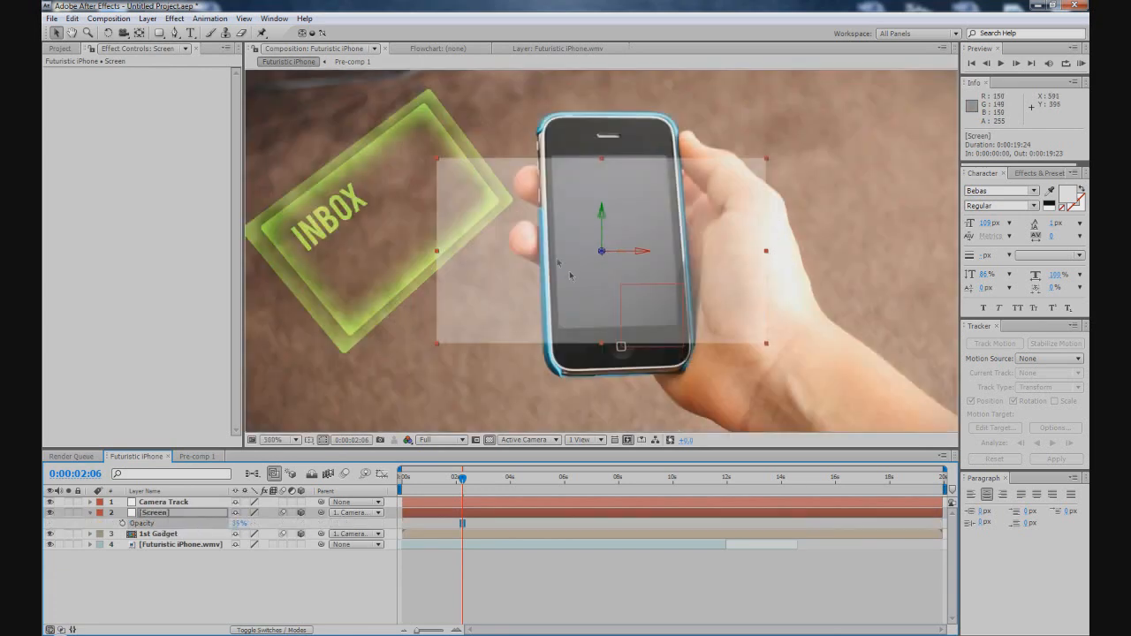
Resize and move the Screen solid so it covers the phone's display, and collapse its opacity property
{"action": "key", "text": "slash"}
{"action": "left_click_drag", "start_coordinate": [457, 162], "coordinate": [446, 147]}
{"action": "left_click_drag", "start_coordinate": [586, 230], "coordinate": [586, 218]}
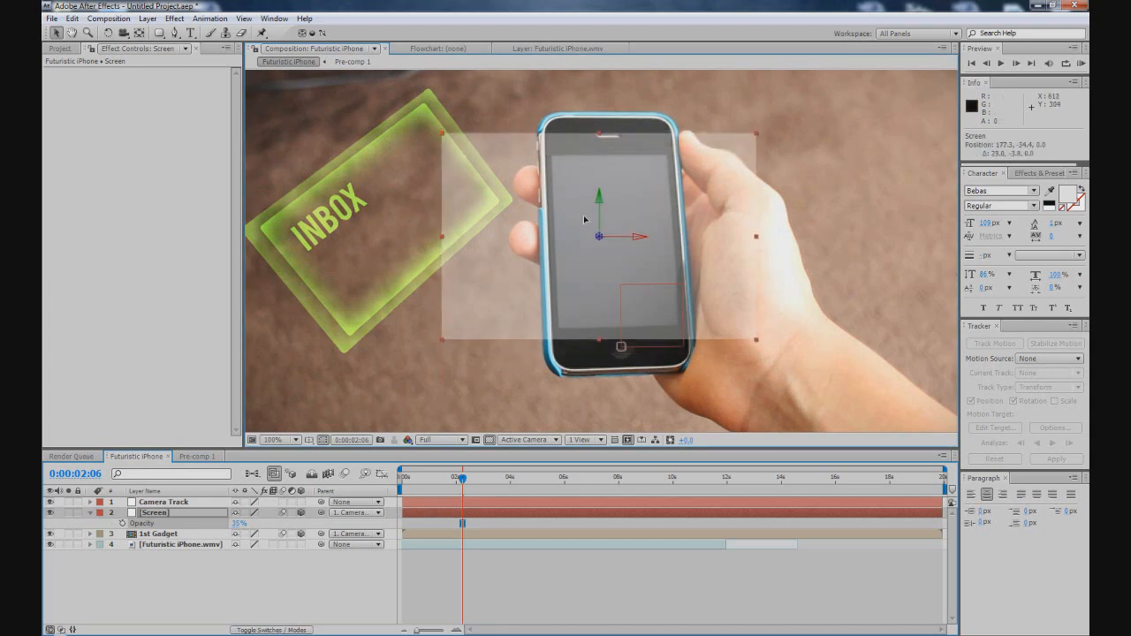
{"action": "left_click", "coordinate": [446, 562]}
{"action": "key", "text": "t"}
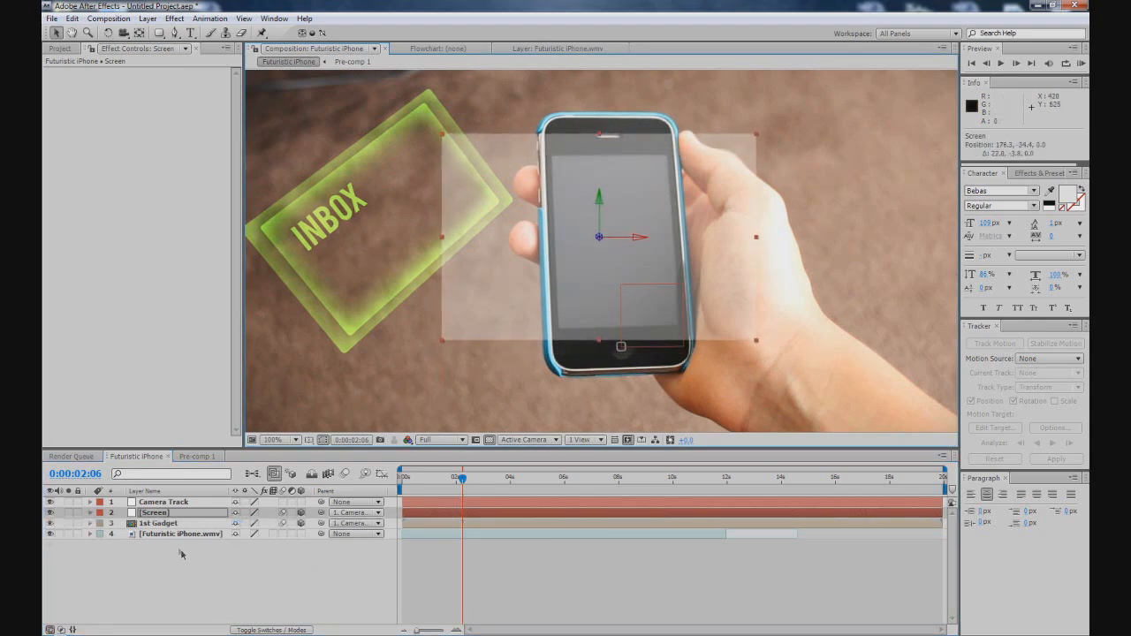
Reveal the Camera Track keyframes and draw a closed four-point Pen mask on the Screen solid around the phone's display
{"action": "left_click", "coordinate": [174, 33]}
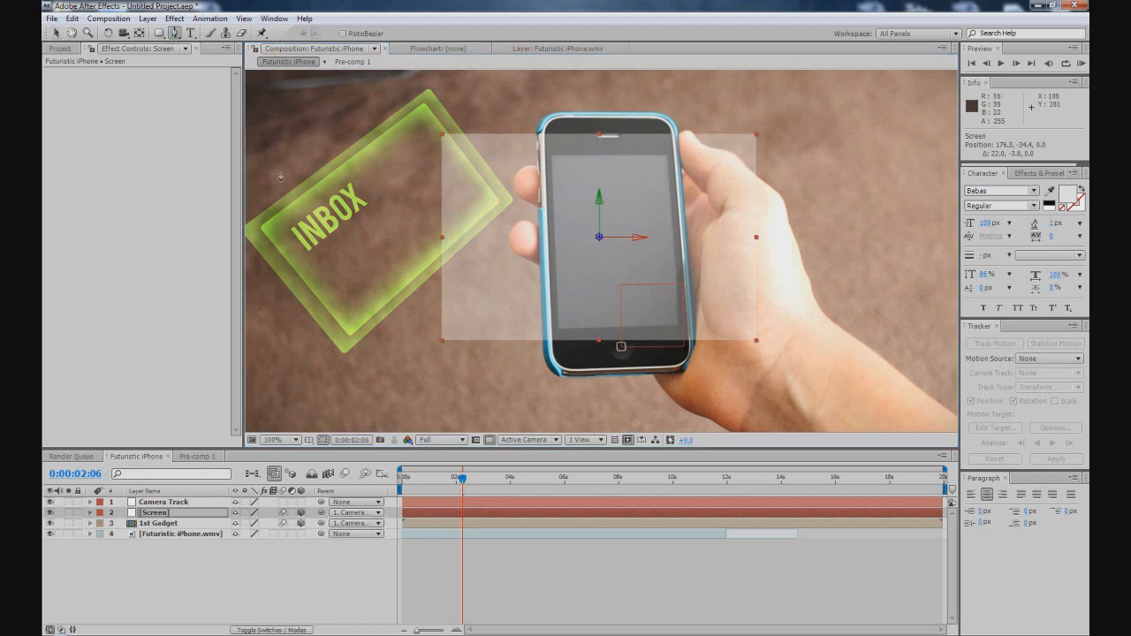
{"action": "left_click", "coordinate": [159, 515]}
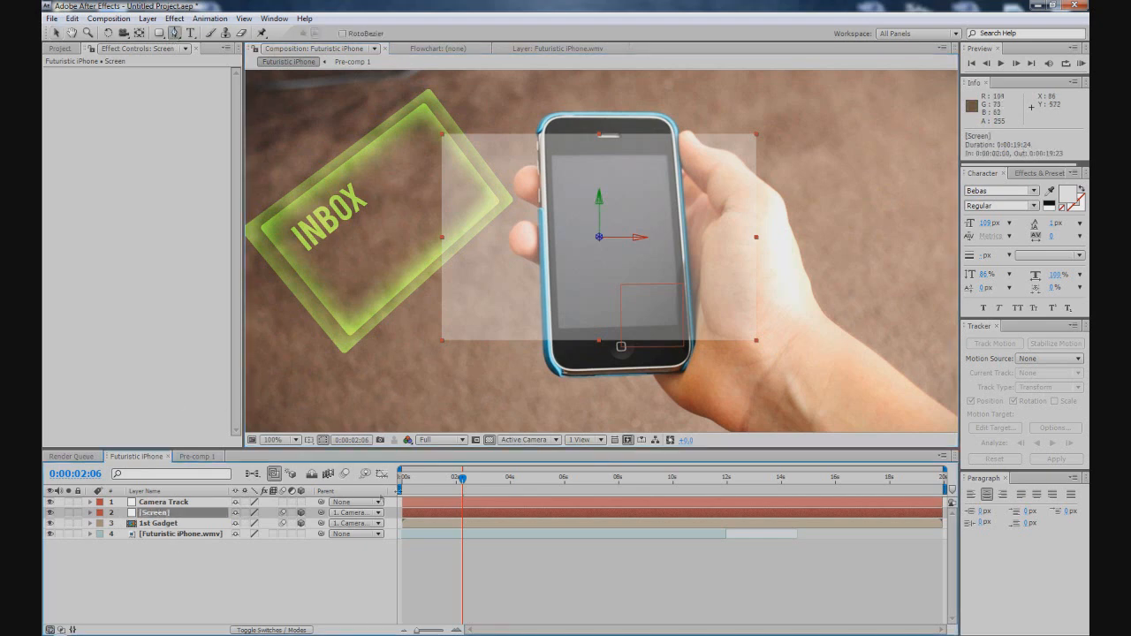
{"action": "left_click", "coordinate": [190, 502]}
{"action": "key", "text": "u"}
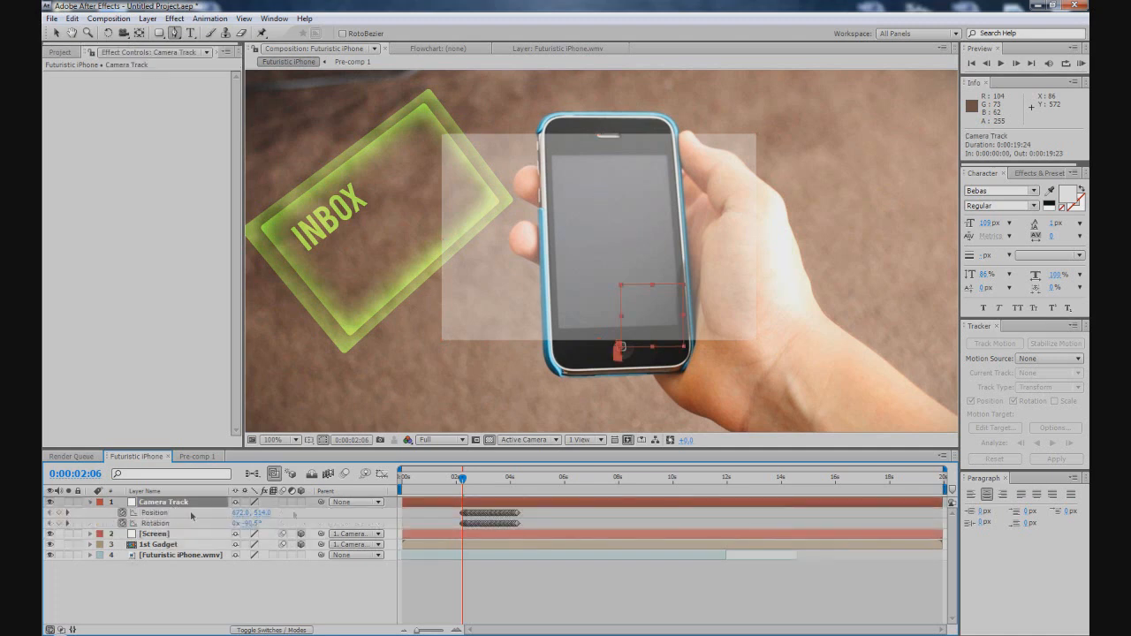
{"action": "left_click", "coordinate": [174, 532]}
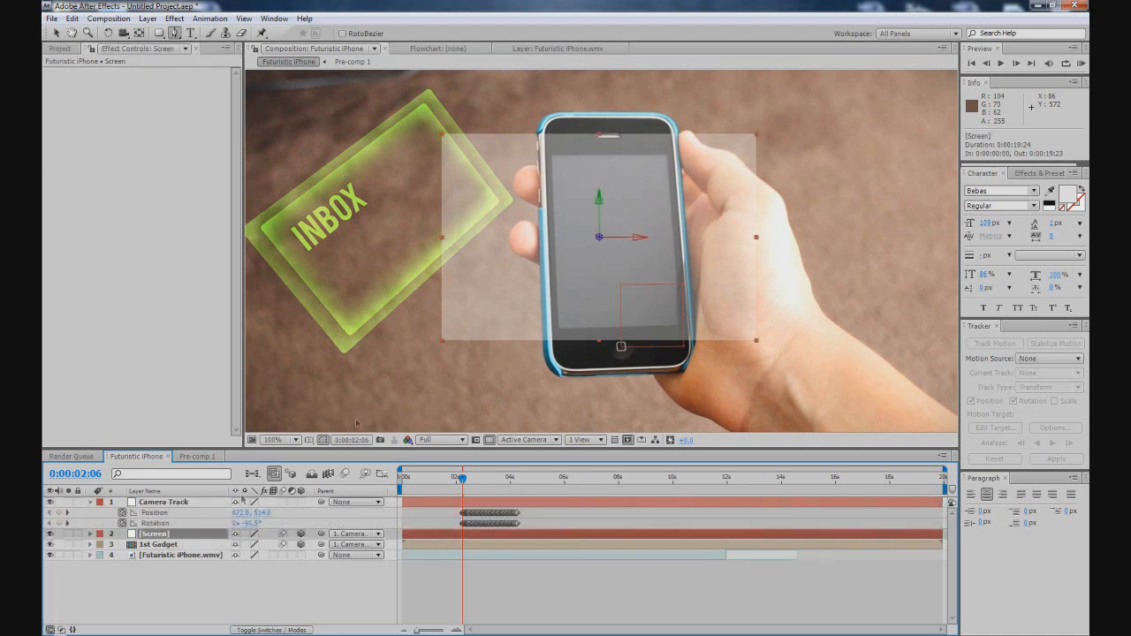
{"action": "left_click", "coordinate": [552, 156]}
{"action": "left_click", "coordinate": [558, 328]}
{"action": "left_click", "coordinate": [676, 326]}
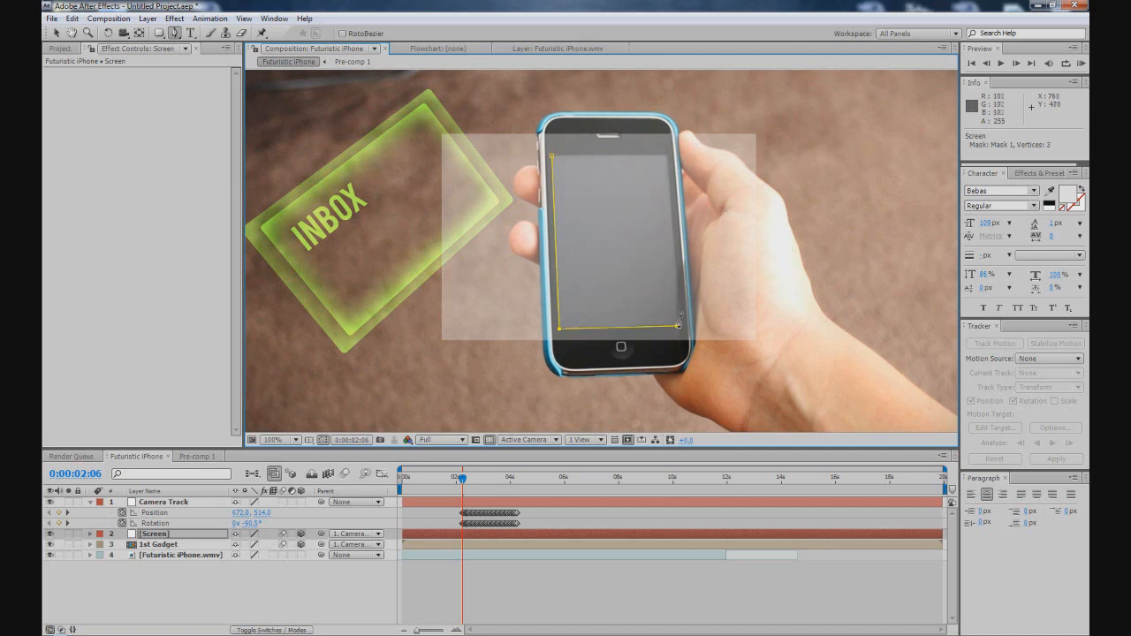
{"action": "left_click", "coordinate": [667, 157]}
{"action": "left_click", "coordinate": [552, 156]}
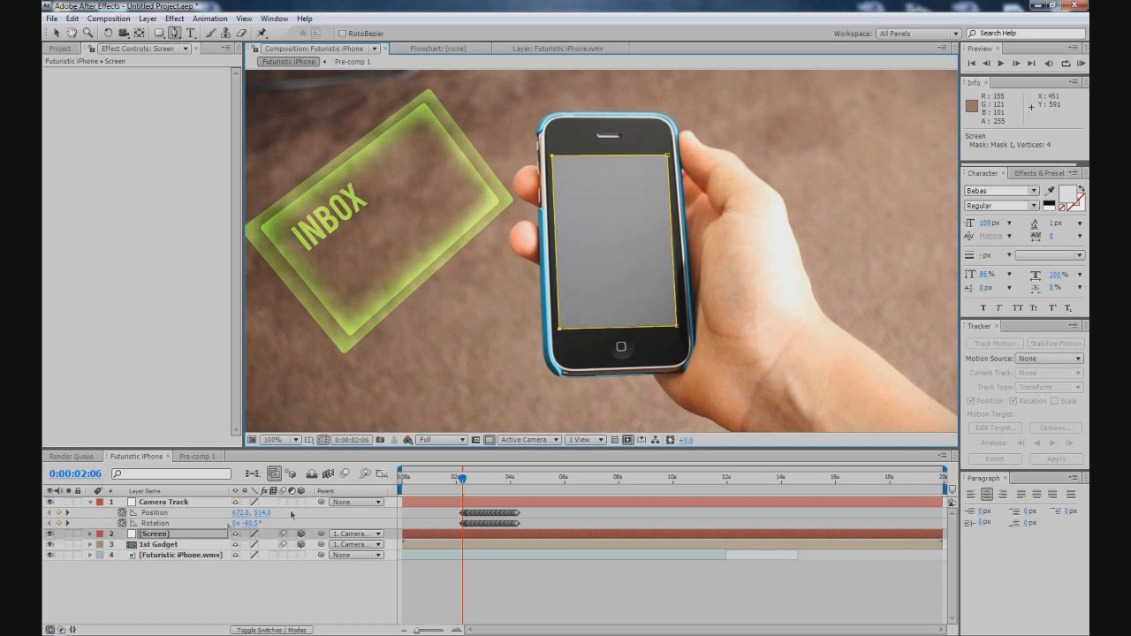
Reveal the Screen layer's mask and turn on Mask Path keyframing at 0:00:02:06
{"action": "left_click", "coordinate": [165, 534]}
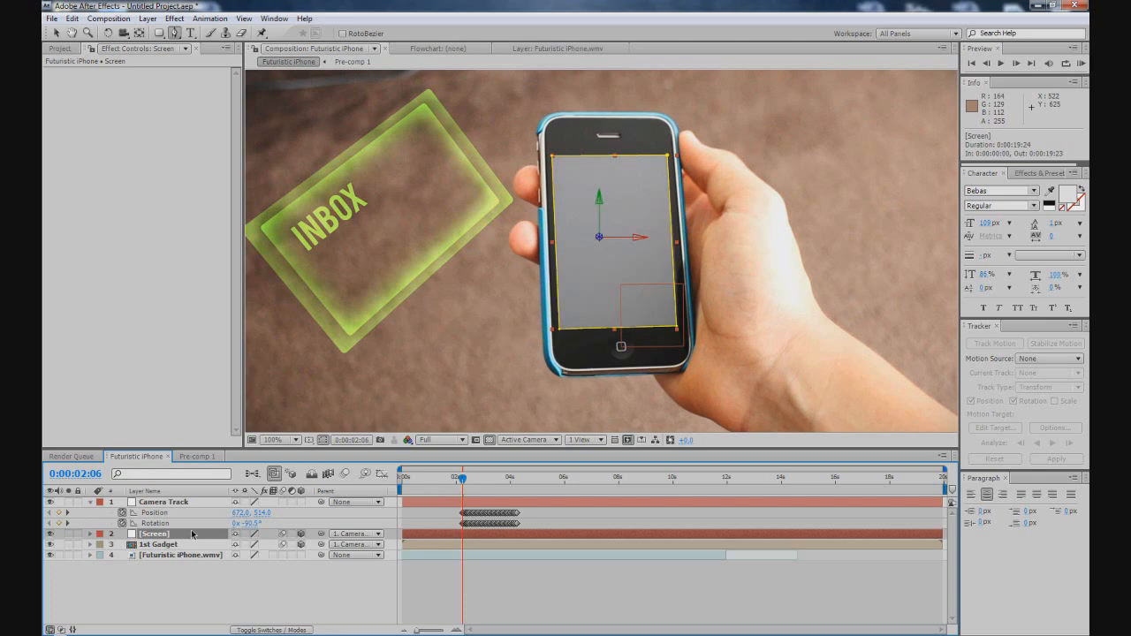
{"action": "key", "text": "m"}
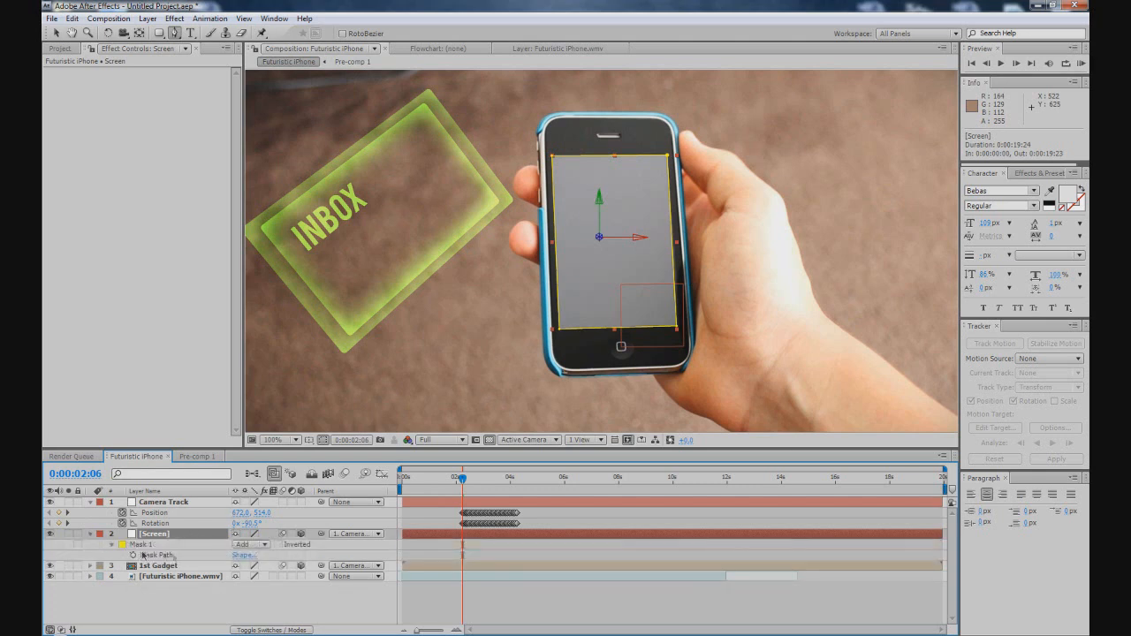
{"action": "left_click", "coordinate": [136, 555]}
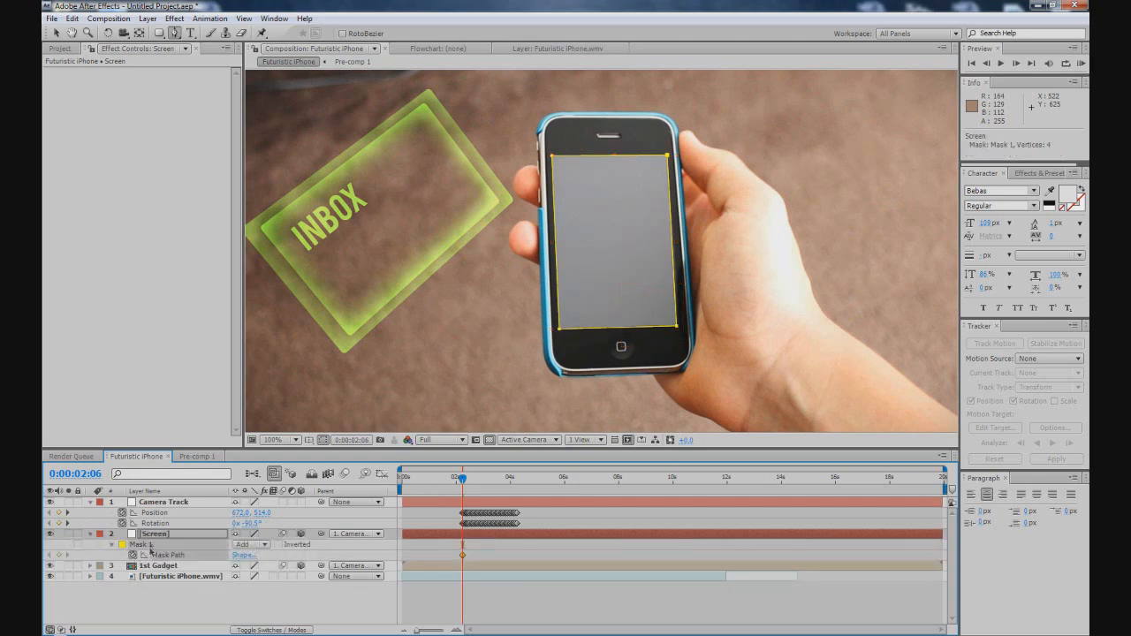
Advance to 0:00:02:09 and reposition the Screen mask's four corner points to match the corners of the phone's display
{"action": "key", "text": "Page_Down"}
{"action": "key", "text": "Page_Down"}
{"action": "key", "text": "Page_Down"}
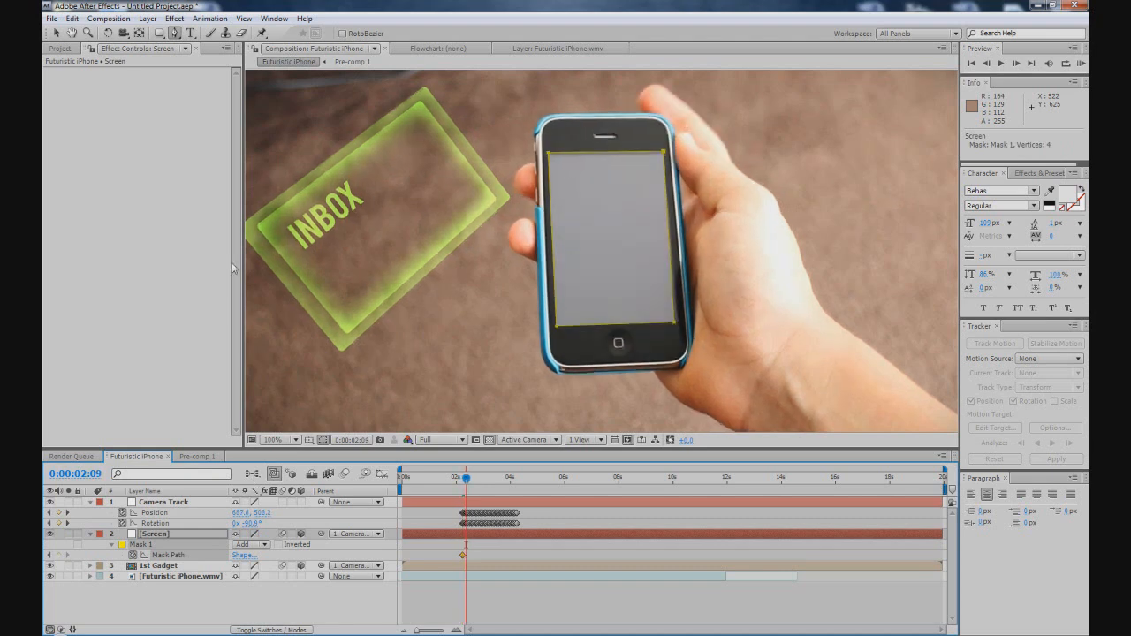
{"action": "left_click", "coordinate": [56, 33]}
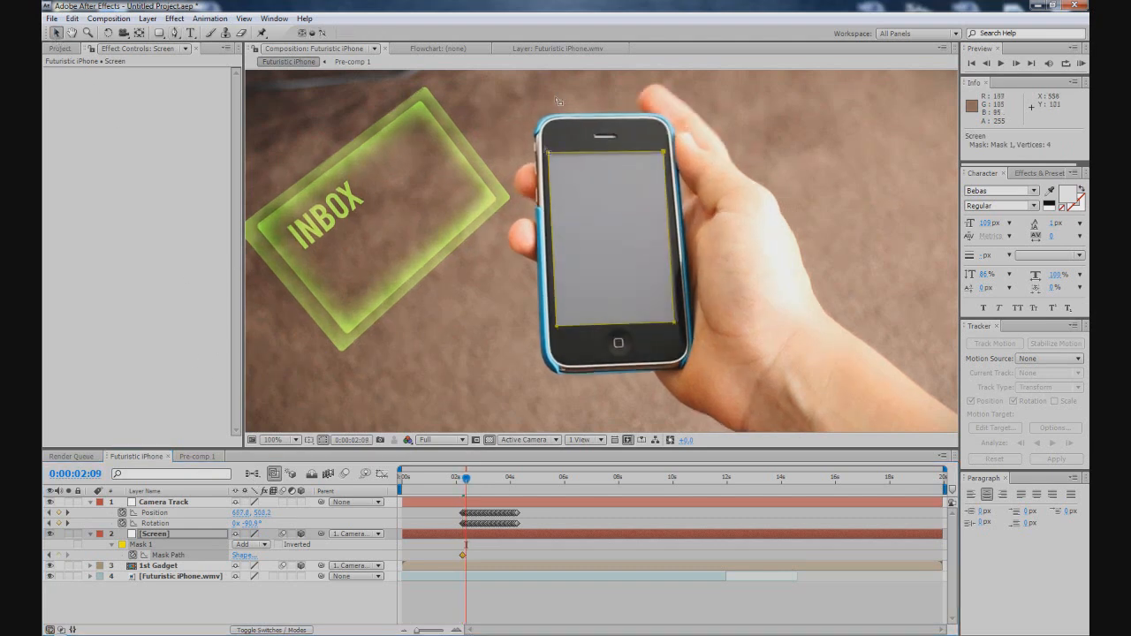
{"action": "left_click_drag", "start_coordinate": [548, 154], "coordinate": [549, 157]}
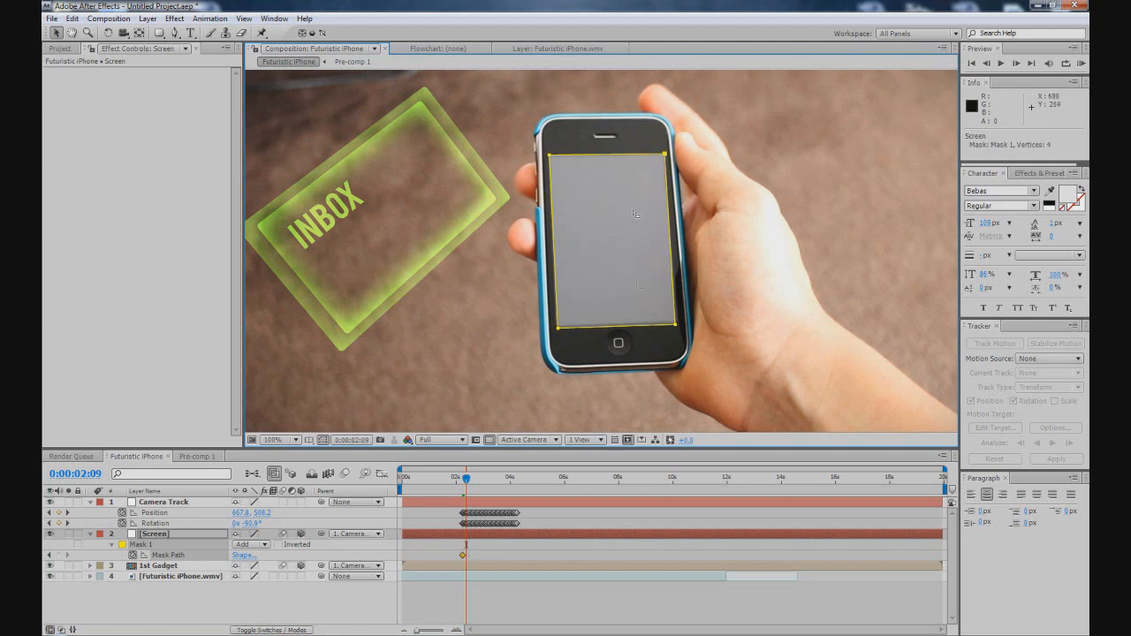
{"action": "left_click_drag", "start_coordinate": [558, 328], "coordinate": [558, 328]}
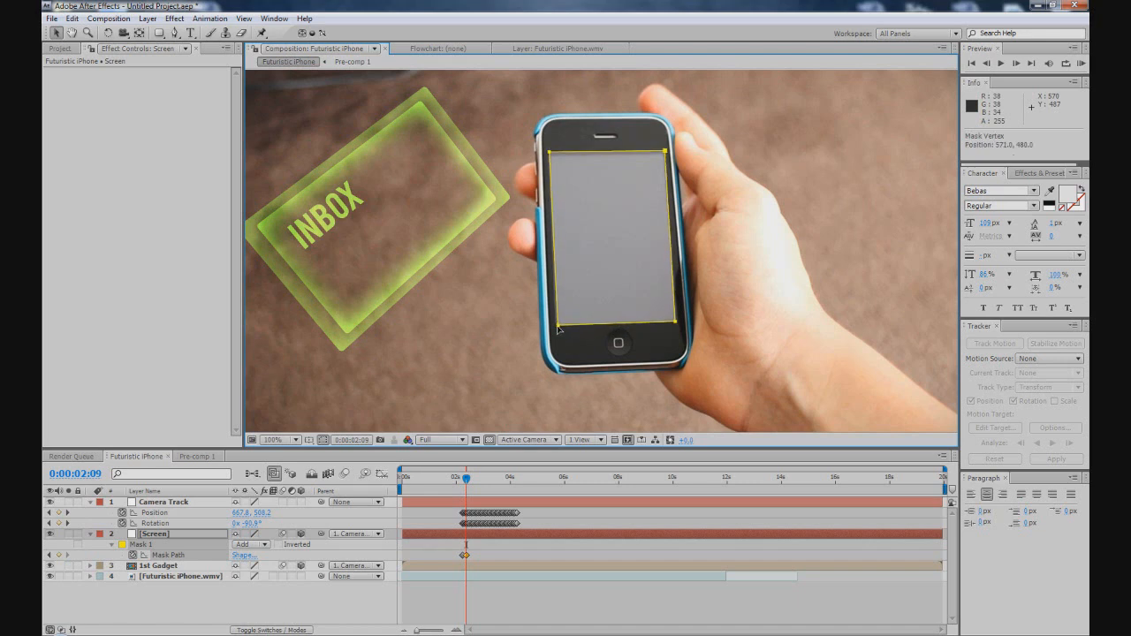
{"action": "left_click", "coordinate": [551, 156]}
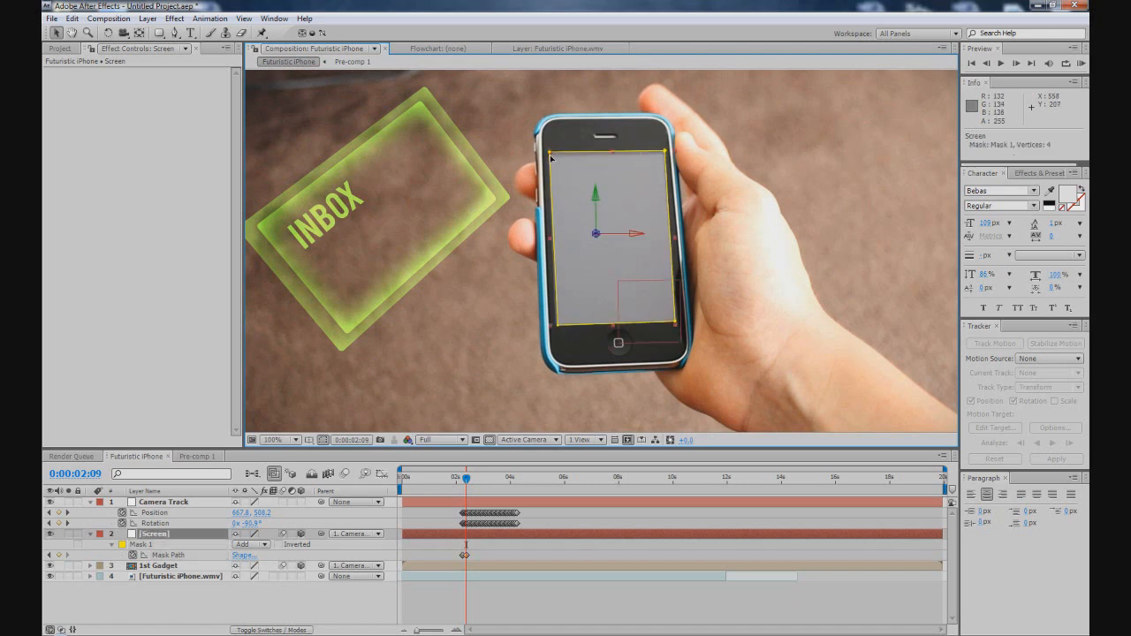
{"action": "key", "text": "ctrl+z"}
{"action": "key", "text": "ctrl+shift+z"}
{"action": "left_click_drag", "start_coordinate": [550, 153], "coordinate": [550, 156]}
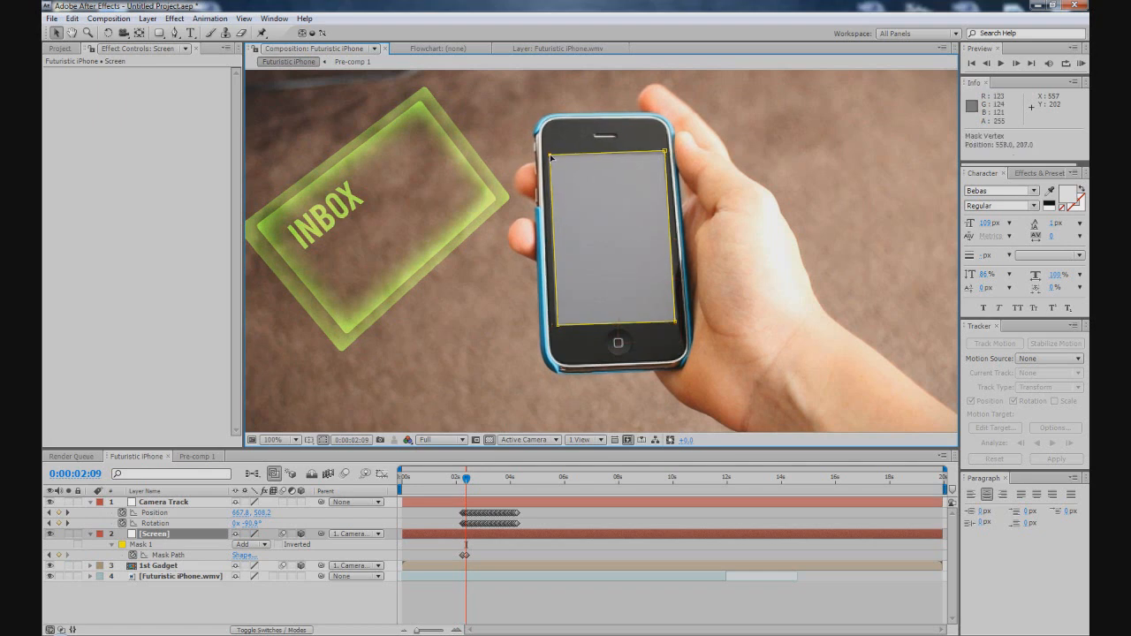
{"action": "left_click_drag", "start_coordinate": [664, 151], "coordinate": [665, 155]}
{"action": "left_click_drag", "start_coordinate": [676, 322], "coordinate": [677, 320]}
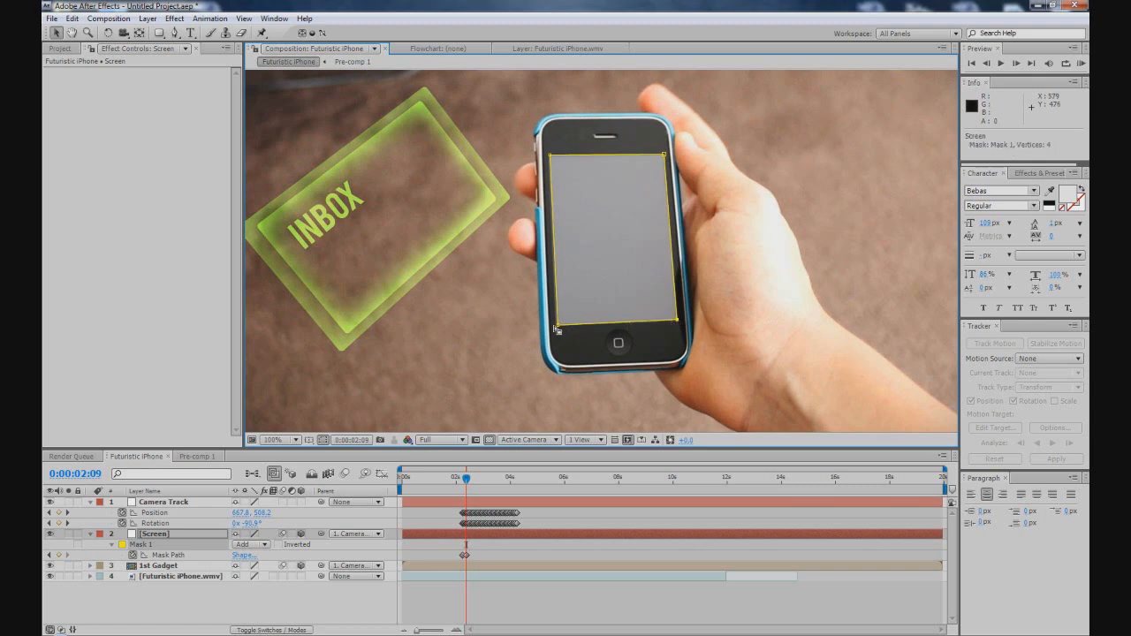
{"action": "left_click_drag", "start_coordinate": [558, 325], "coordinate": [557, 327]}
At 0:00:03:19, adjust the four Screen mask corners to fit the phone's display, adding another Mask Path keyframe
{"action": "left_click", "coordinate": [504, 478]}
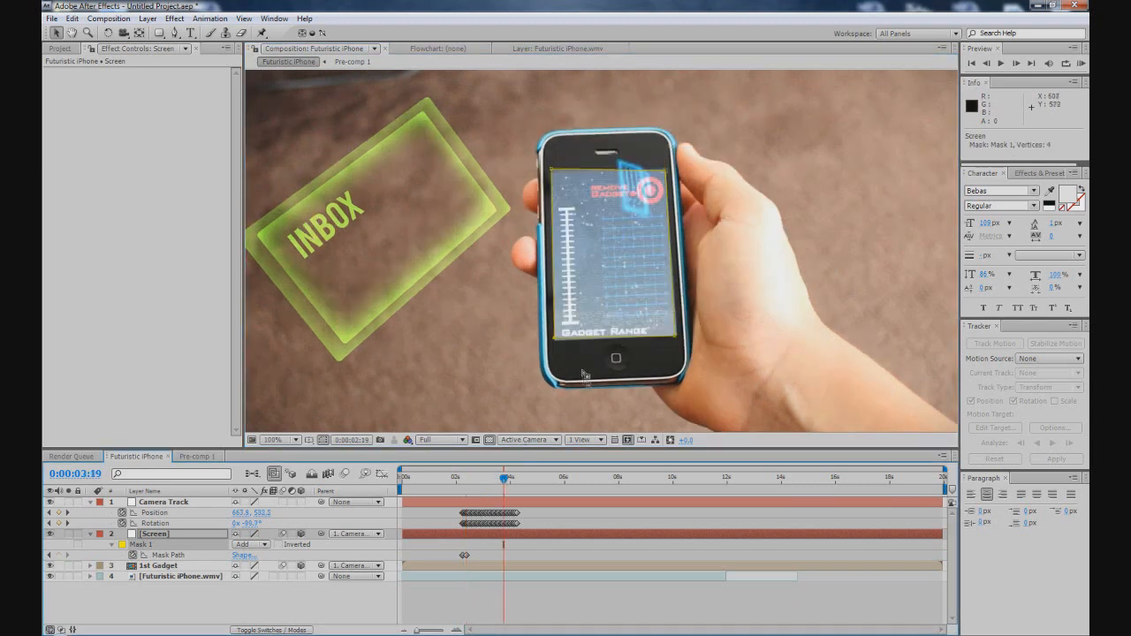
{"action": "left_click_drag", "start_coordinate": [554, 339], "coordinate": [555, 342]}
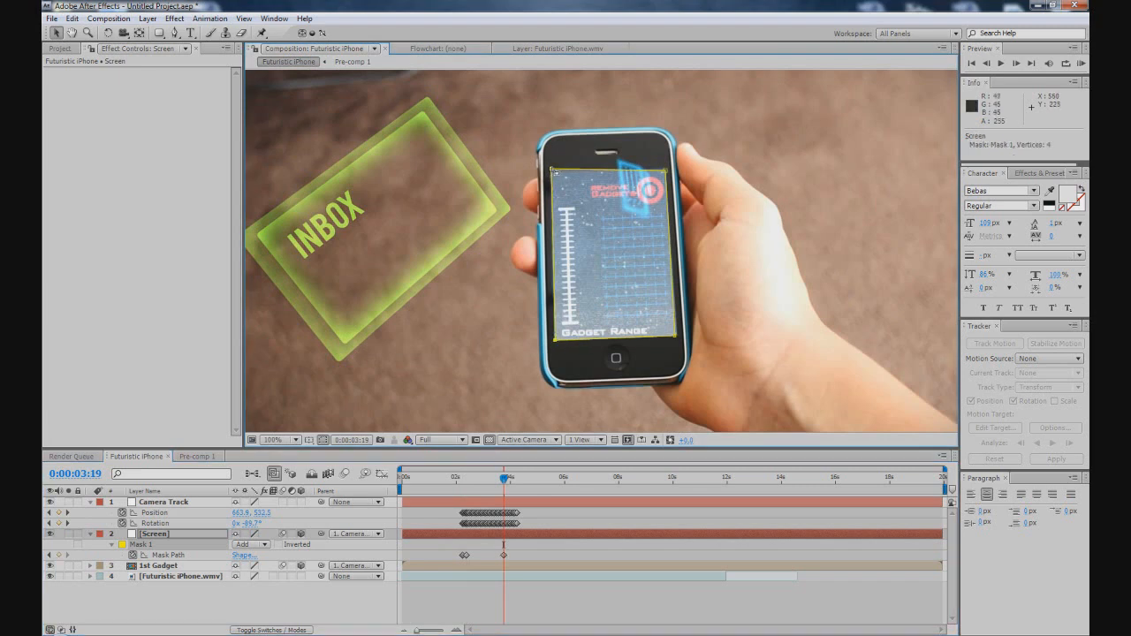
{"action": "left_click_drag", "start_coordinate": [552, 169], "coordinate": [552, 172]}
{"action": "left_click_drag", "start_coordinate": [665, 174], "coordinate": [664, 169]}
{"action": "left_click_drag", "start_coordinate": [676, 336], "coordinate": [677, 335]}
Check the mask's fit from the first keyframe to 0:00:02:17 and raise the Screen layer's opacity until the phone display is solid white
{"action": "left_click", "coordinate": [462, 480]}
{"action": "left_click_drag", "start_coordinate": [464, 484], "coordinate": [475, 483]}
{"action": "key", "text": "t"}
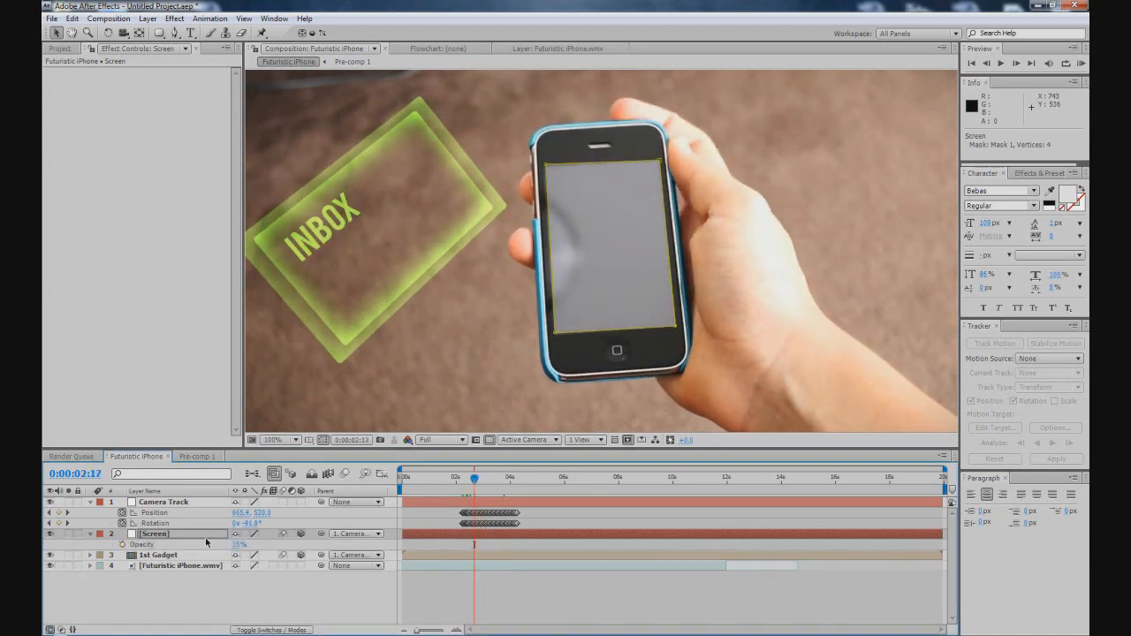
{"action": "left_click_drag", "start_coordinate": [235, 547], "coordinate": [505, 351]}
Reveal the Screen layer's Mask Feather, set it to 5 pixels, and inspect the edges of the phone display
{"action": "key", "text": "comma"}
{"action": "key", "text": "comma"}
{"action": "key", "text": "comma"}
{"action": "key", "text": "comma"}
{"action": "key", "text": "f"}
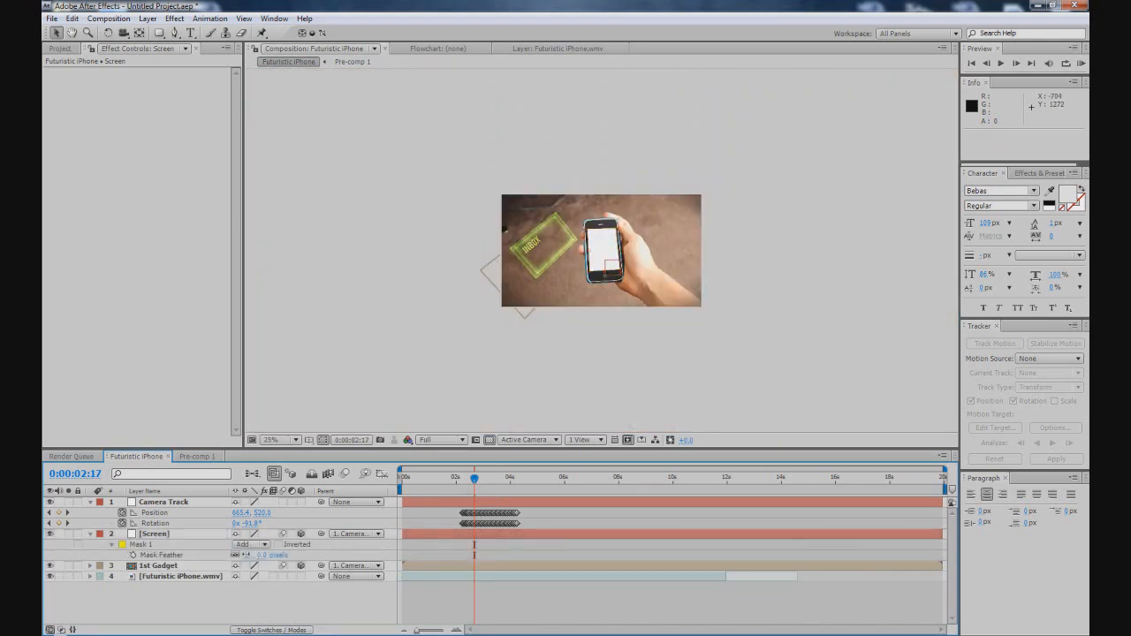
{"action": "left_click", "coordinate": [246, 555]}
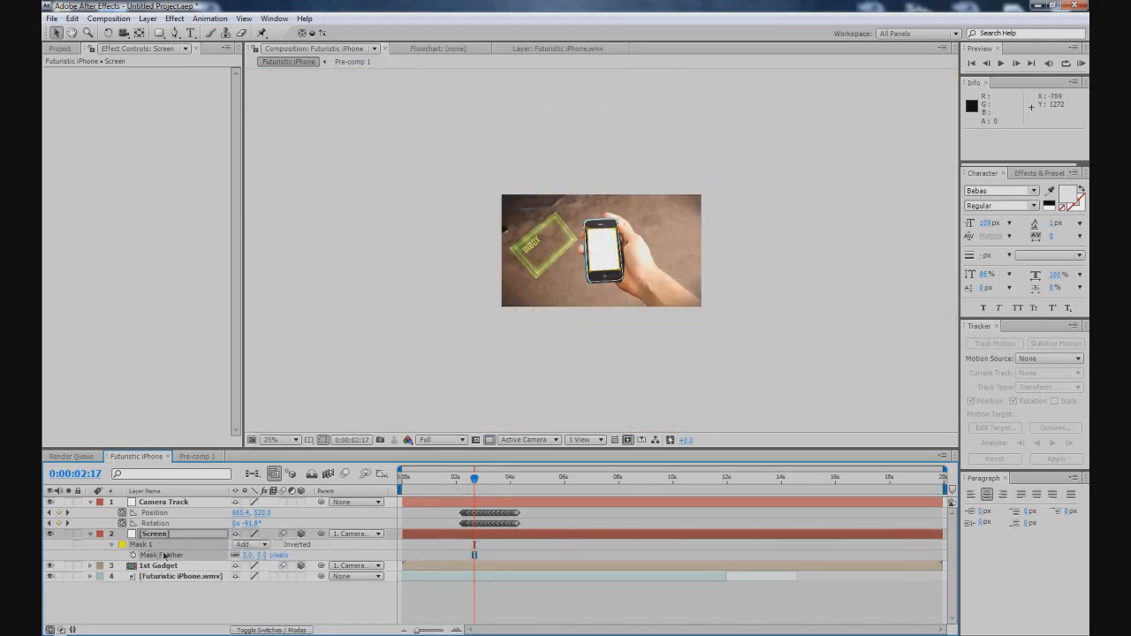
{"action": "left_click", "coordinate": [361, 397]}
{"action": "scroll", "coordinate": [362, 397], "scroll_direction": "up", "scroll_amount": 3}
{"action": "scroll", "coordinate": [371, 277], "scroll_direction": "down", "scroll_amount": 3}
{"action": "scroll", "coordinate": [371, 277], "scroll_direction": "up", "scroll_amount": 3}
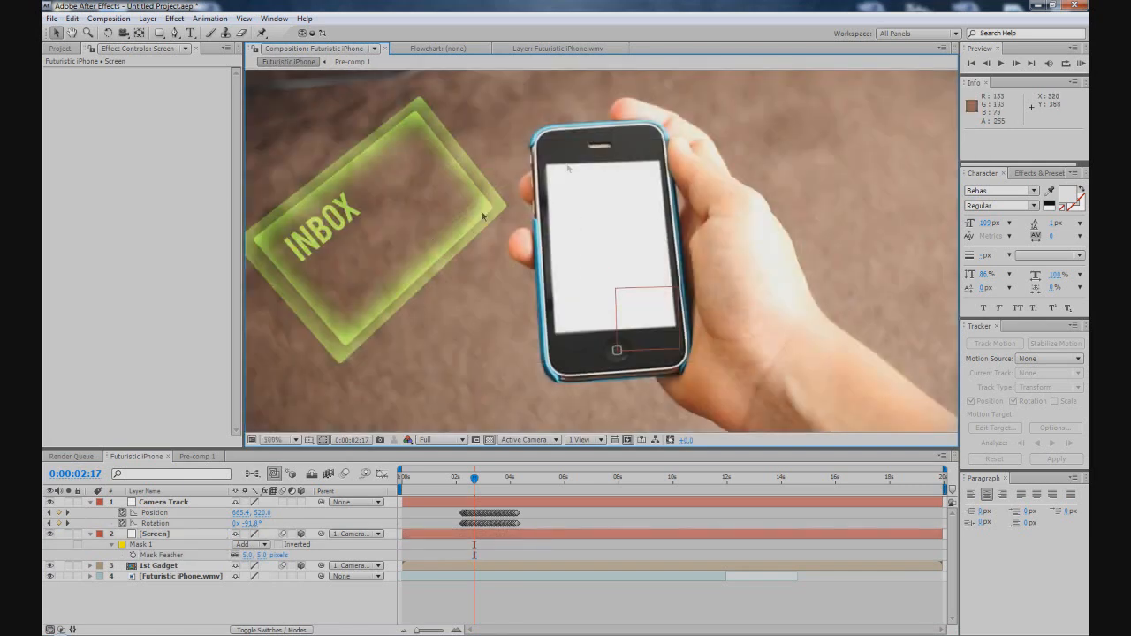
Increase the Screen layer's Mask Feather to 10 pixels and inspect the softened edges
{"action": "left_click", "coordinate": [215, 534]}
{"action": "left_click", "coordinate": [251, 555]}
{"action": "type", "text": "10"}
{"action": "key", "text": "Return"}
{"action": "scroll", "coordinate": [344, 320], "scroll_direction": "down", "scroll_amount": 2}
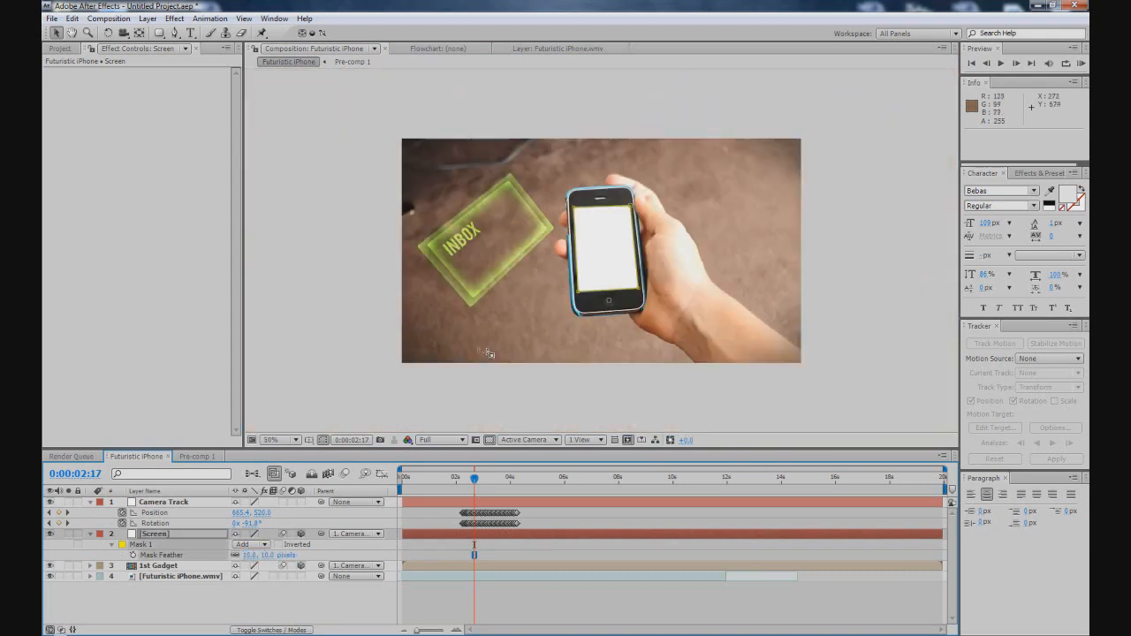
{"action": "scroll", "coordinate": [331, 328], "scroll_direction": "up", "scroll_amount": 2}
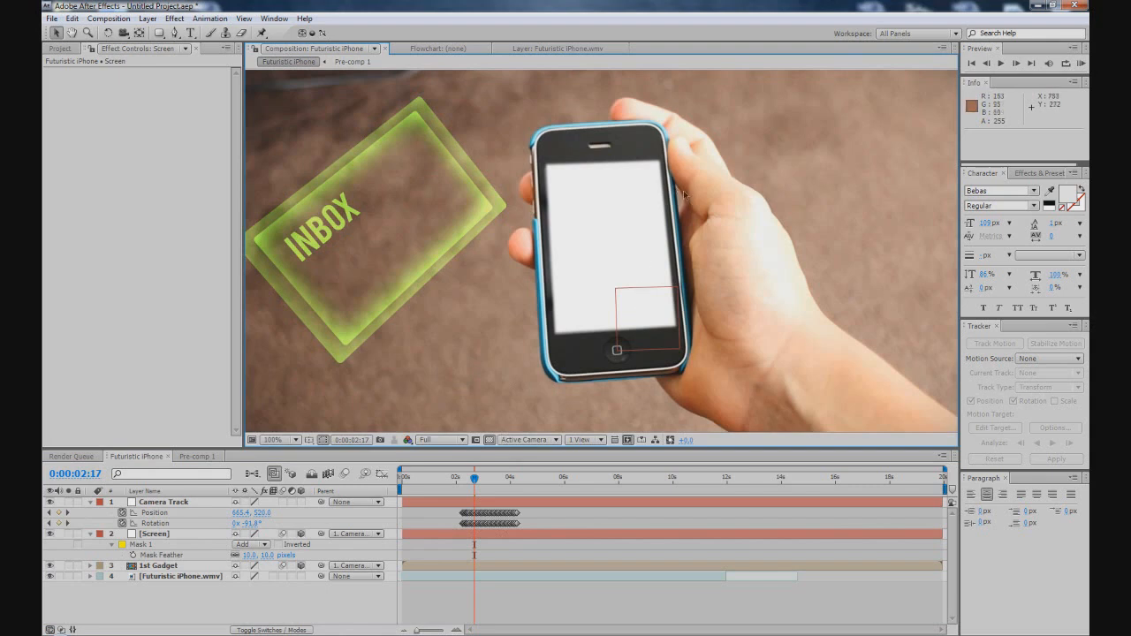
Preview the masked screen up to 0:00:03:22, then hide the Screen layer and select it
{"action": "left_click", "coordinate": [482, 478]}
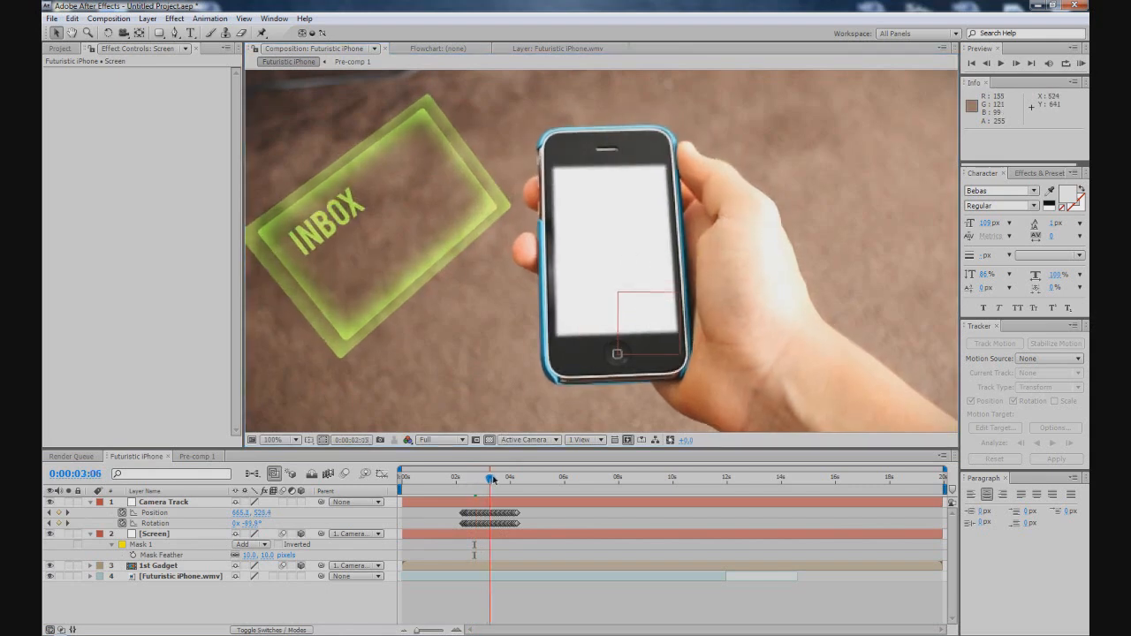
{"action": "left_click_drag", "start_coordinate": [477, 478], "coordinate": [510, 477]}
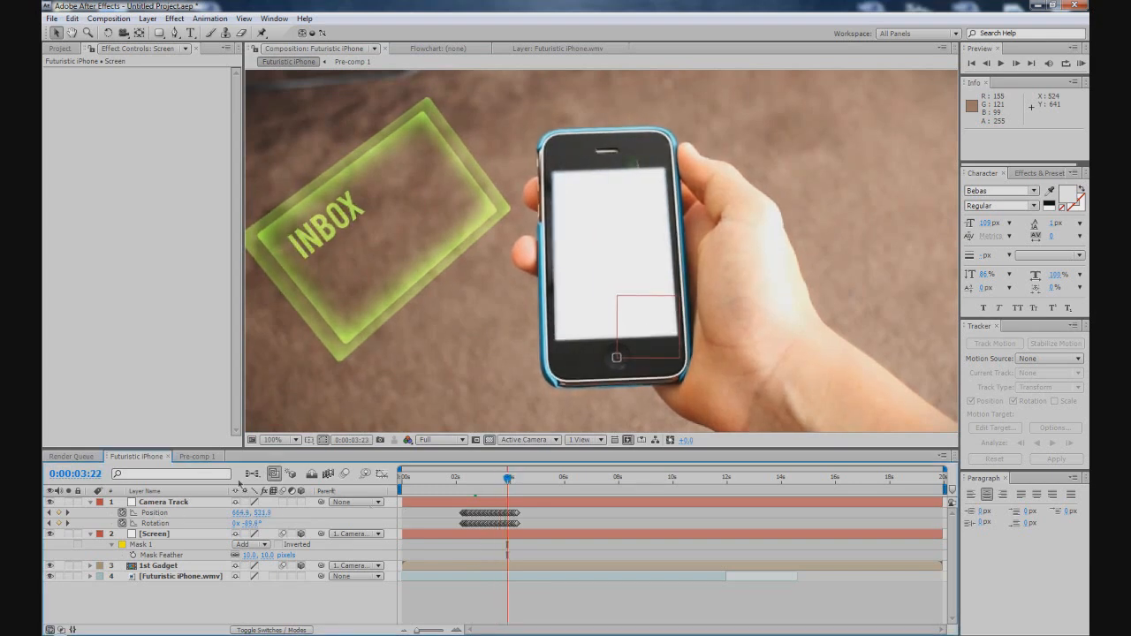
{"action": "left_click", "coordinate": [49, 534]}
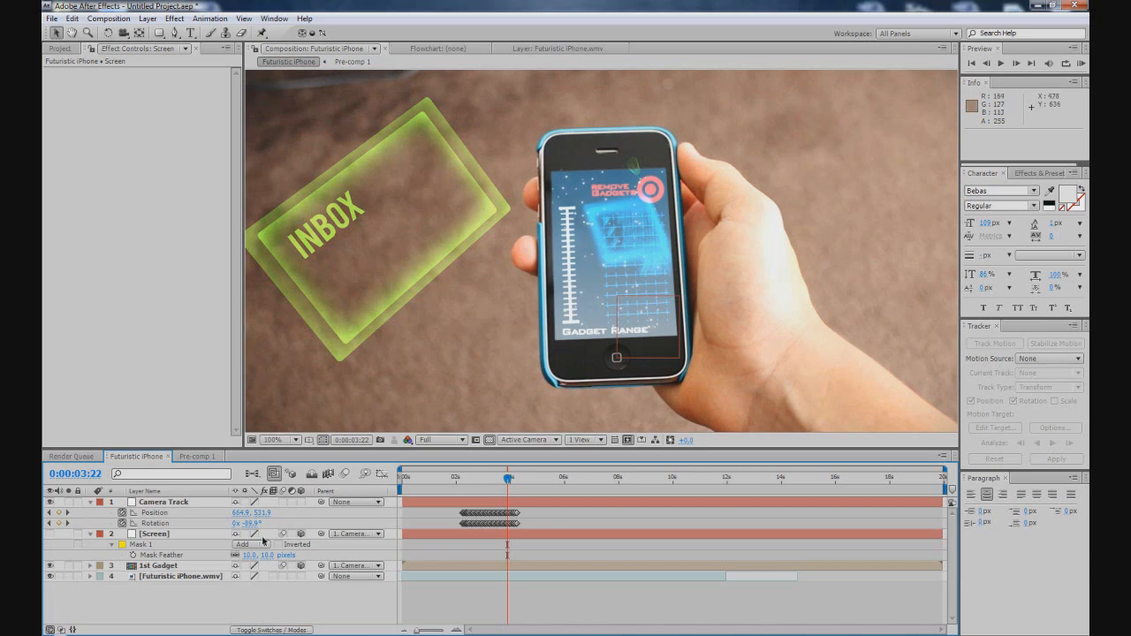
{"action": "left_click", "coordinate": [167, 535]}
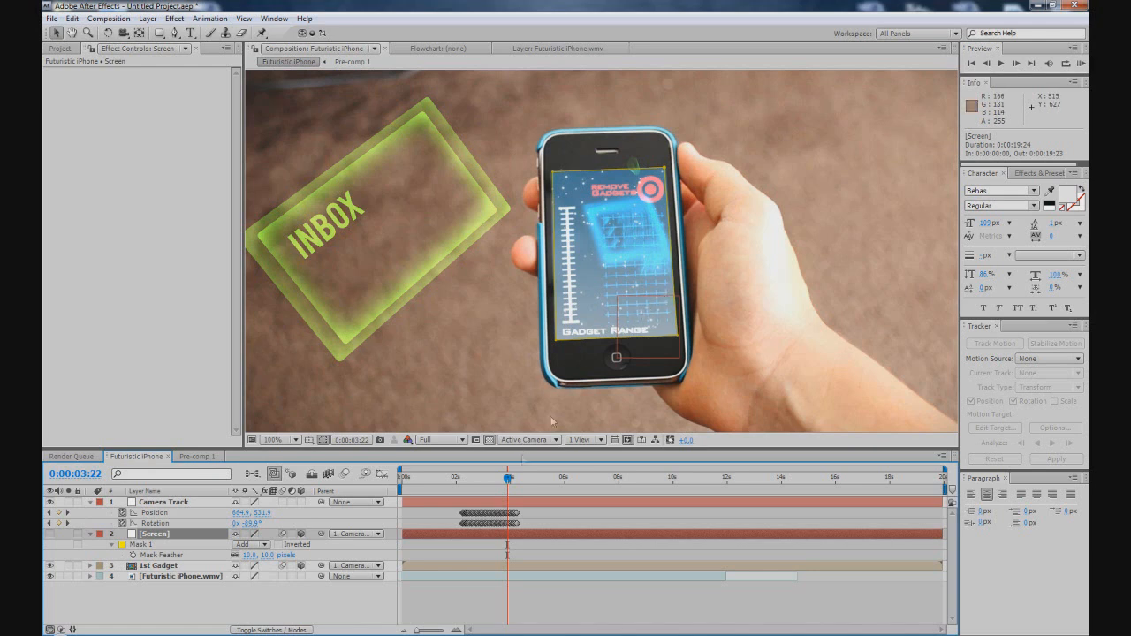
Move to 0:00:05:14 and examine the floating gadgets and the phone screen graphics in the footage
{"action": "left_click", "coordinate": [501, 481]}
{"action": "left_click_drag", "start_coordinate": [500, 481], "coordinate": [531, 477]}
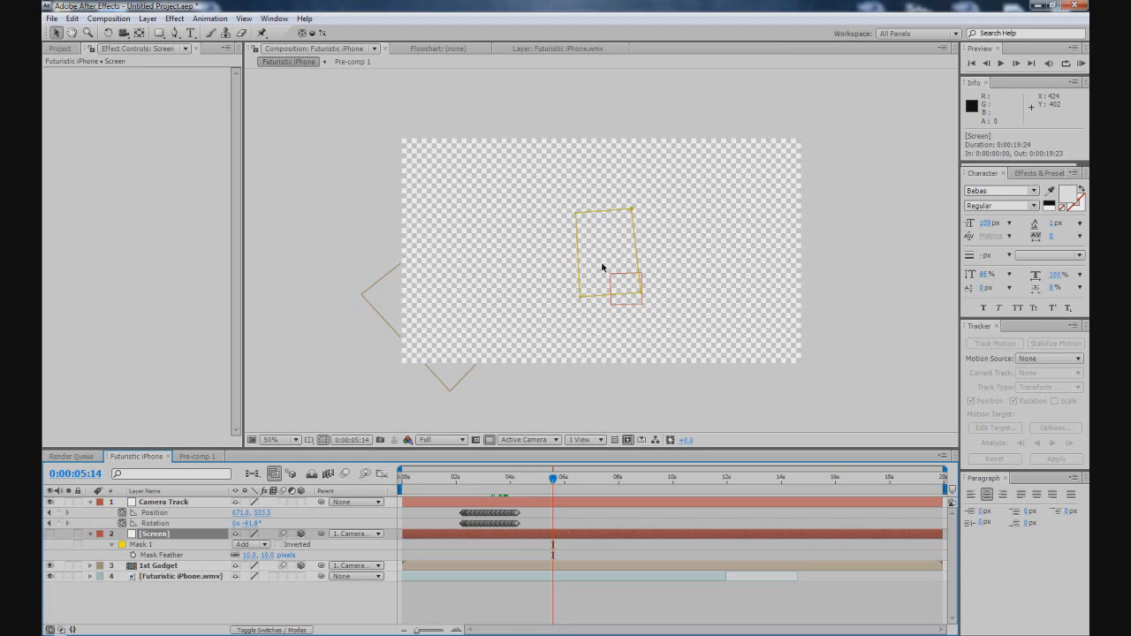
{"action": "scroll", "coordinate": [603, 267], "scroll_direction": "up", "scroll_amount": 1}
{"action": "scroll", "coordinate": [603, 268], "scroll_direction": "down", "scroll_amount": 1}
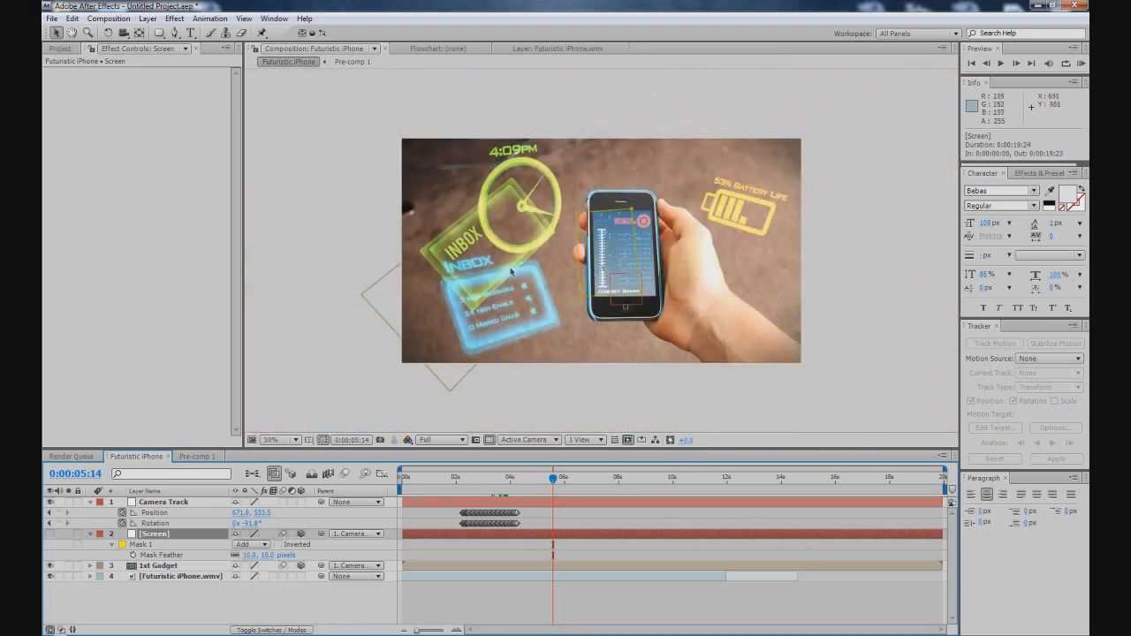
{"action": "left_click", "coordinate": [327, 238]}
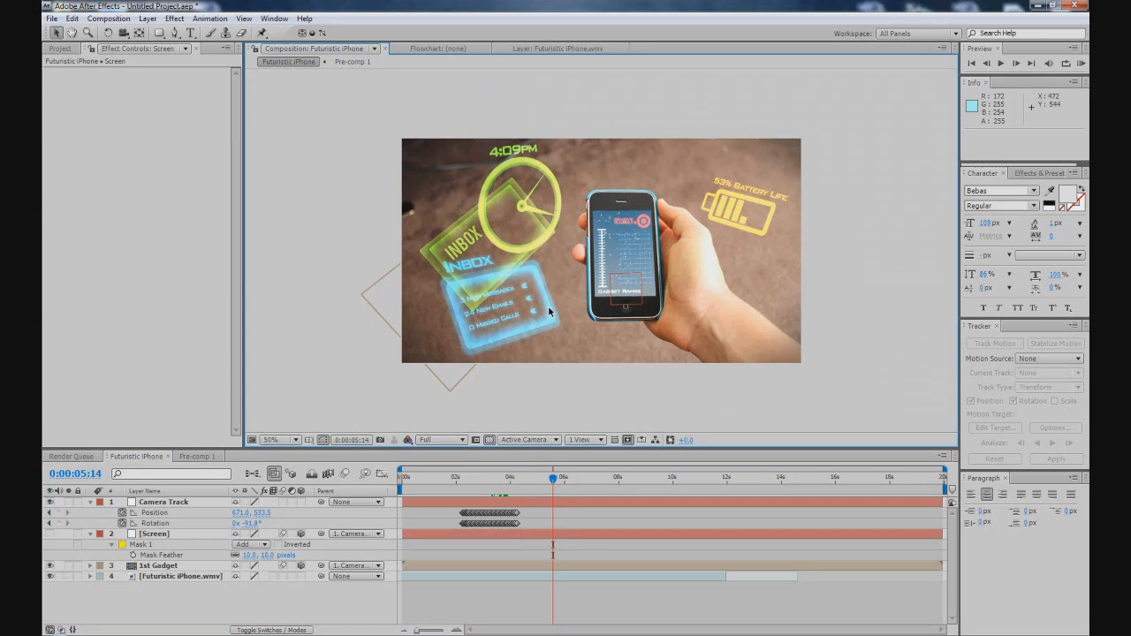
{"action": "scroll", "coordinate": [549, 311], "scroll_direction": "up", "scroll_amount": 1}
{"action": "scroll", "coordinate": [549, 311], "scroll_direction": "down", "scroll_amount": 1}
{"action": "scroll", "coordinate": [372, 225], "scroll_direction": "up", "scroll_amount": 3}
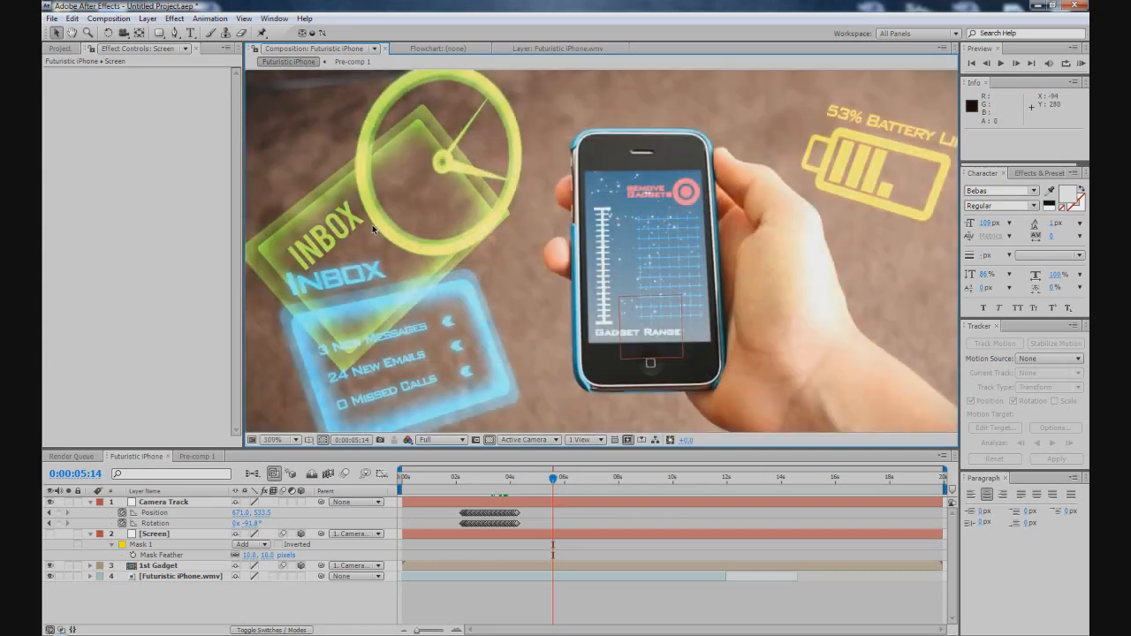